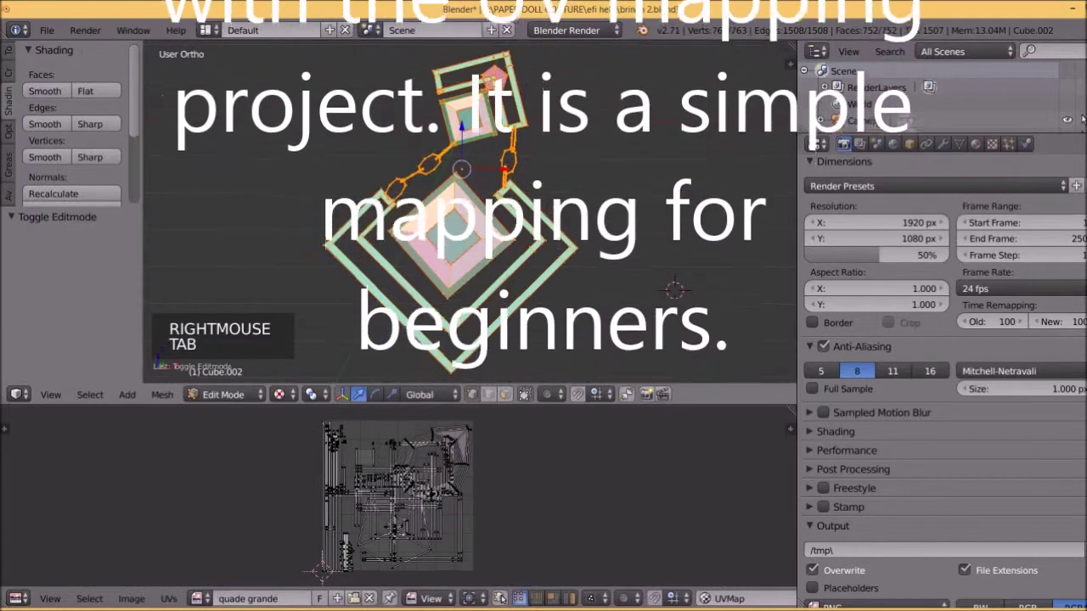
Unwrap only the large double diamond frame with Smart UV Project, using an angle limit of 66 and an island margin of 0.
left_click_drag(563, 404, 562, 372)
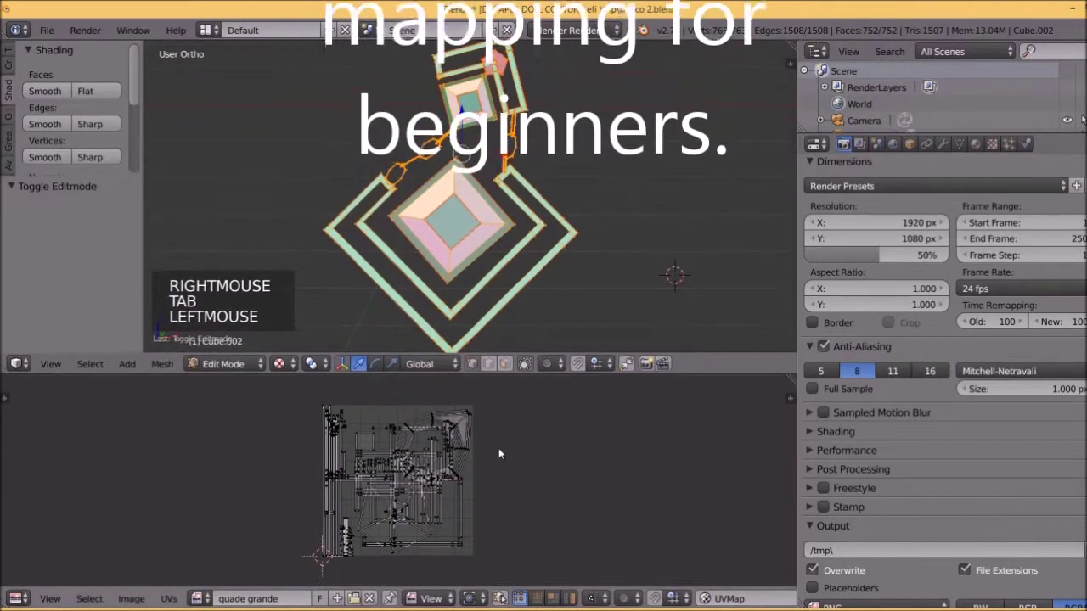
scroll(499, 449, "up", 2)
middle_click_drag(498, 449, 578, 440, "shift")
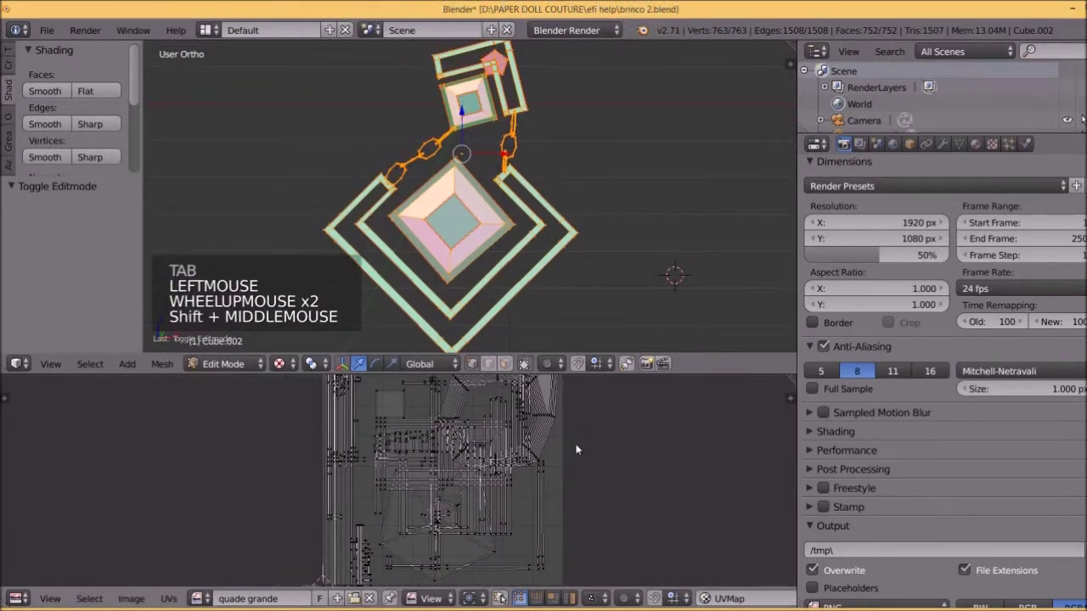
scroll(576, 445, "down", 2)
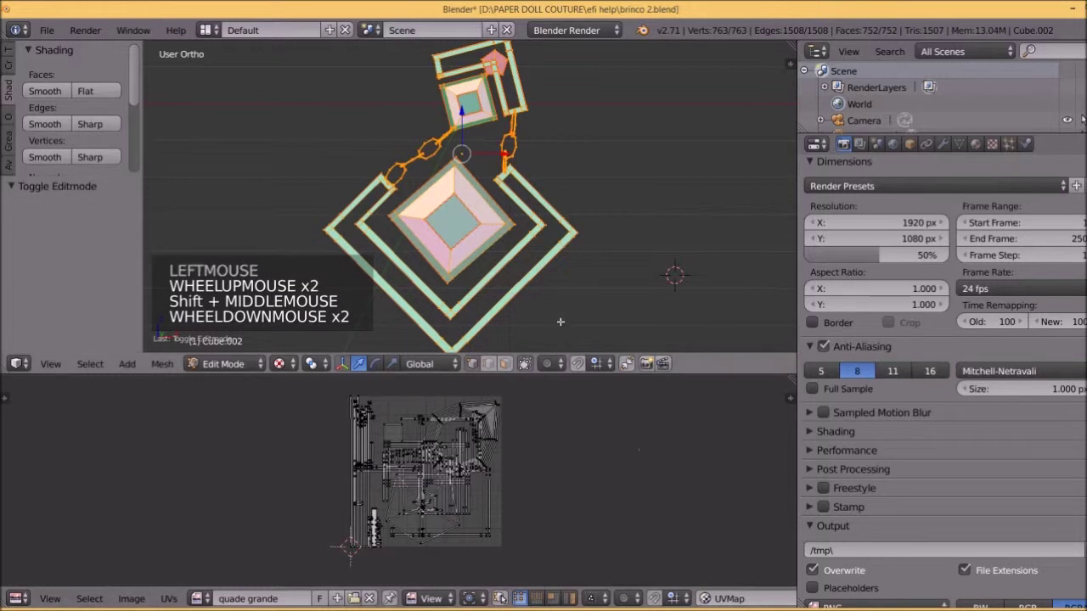
key("a")
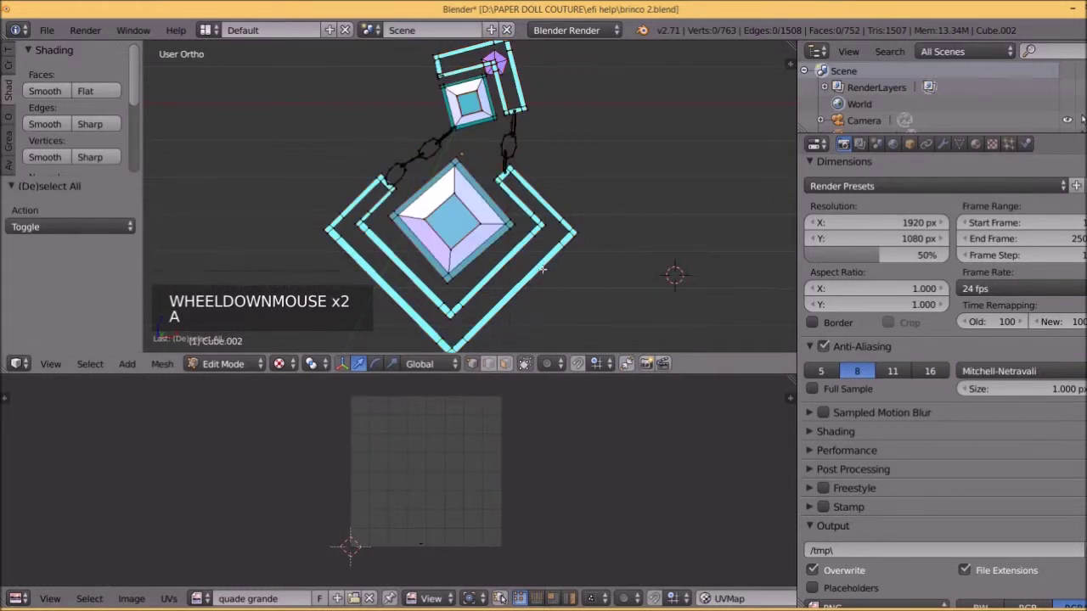
right_click(559, 242)
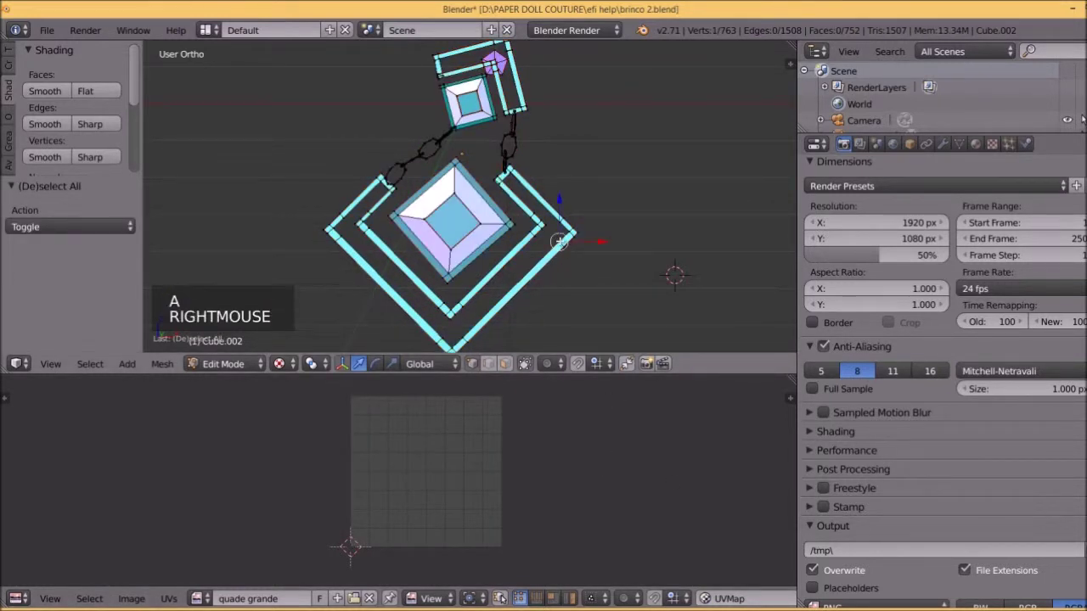
key("l")
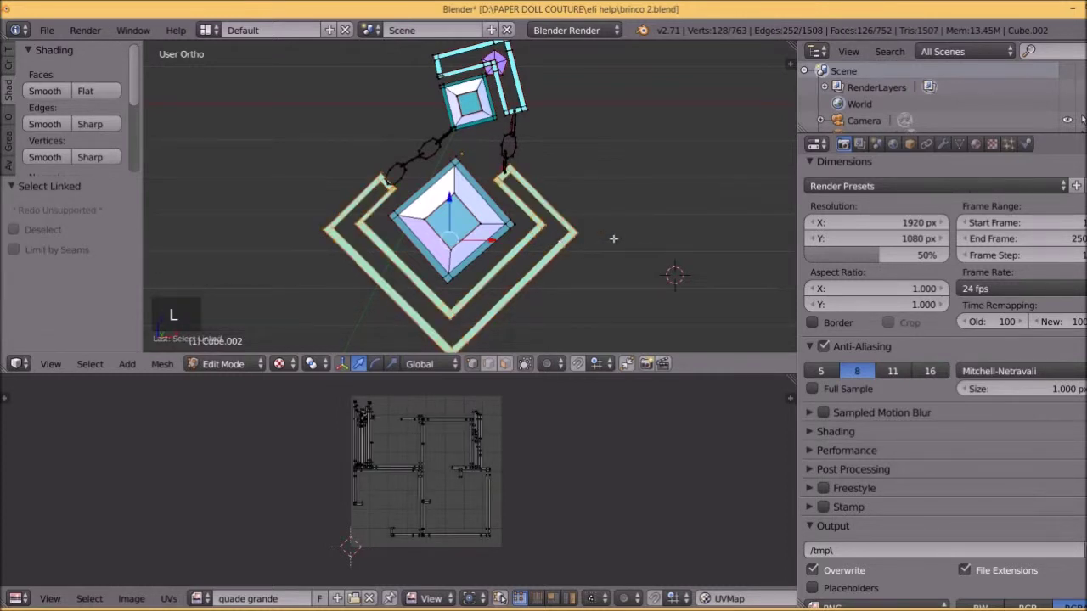
key("u")
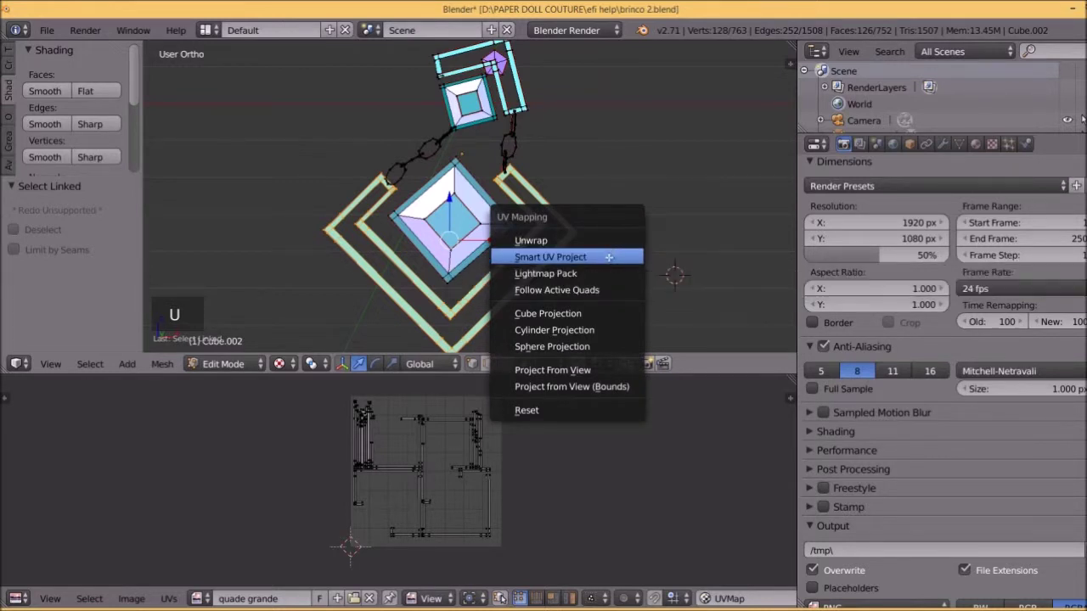
left_click(609, 256)
left_click(608, 338)
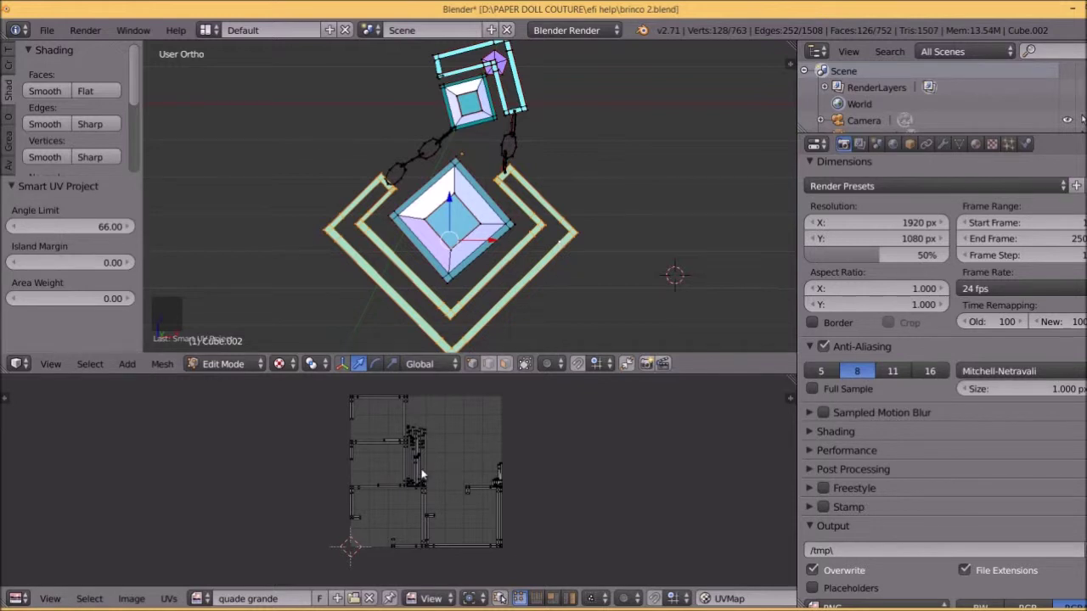
Move all UVs of the diamond frame well to the left, outside the UV grid.
key("a")
key("g")
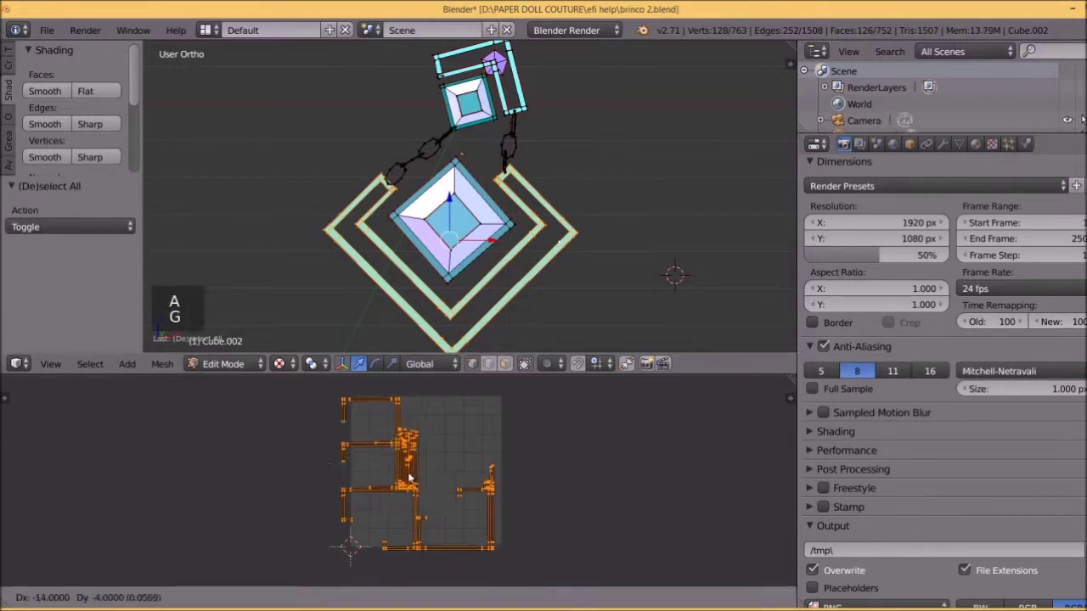
left_click(135, 481)
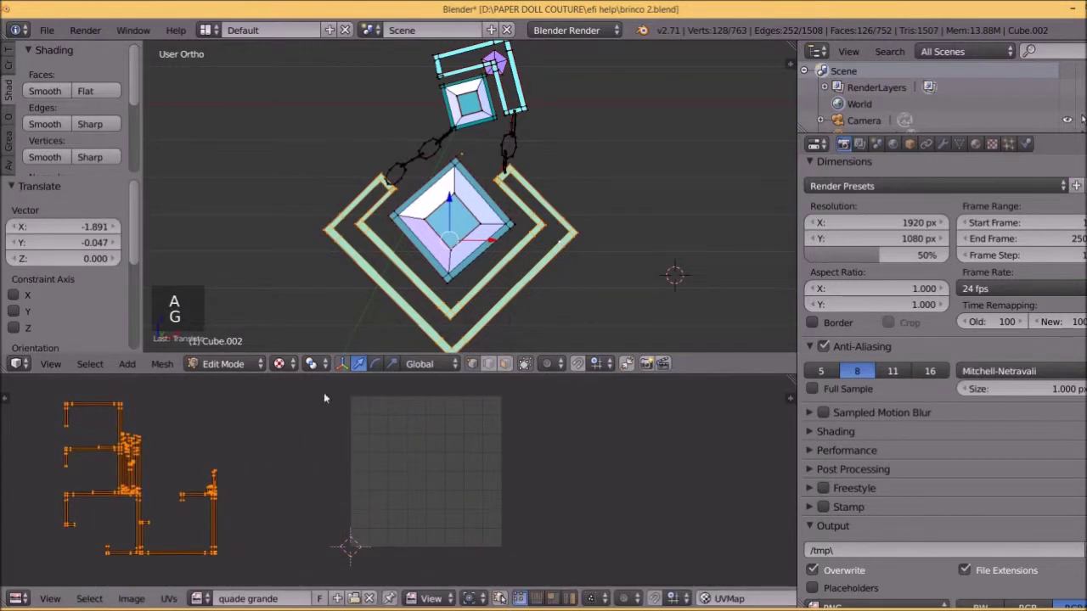
Unwrap the whole large central gem with Smart UV Project, using an angle limit of 66 and an island margin of 0.
right_click(450, 276)
key("l")
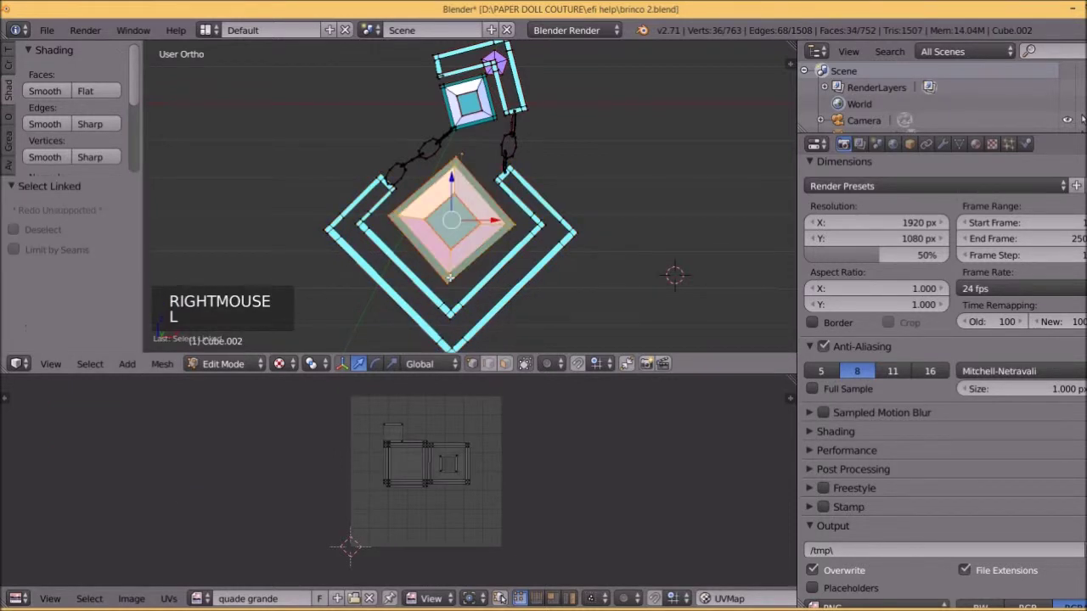
scroll(450, 277, "up", 3)
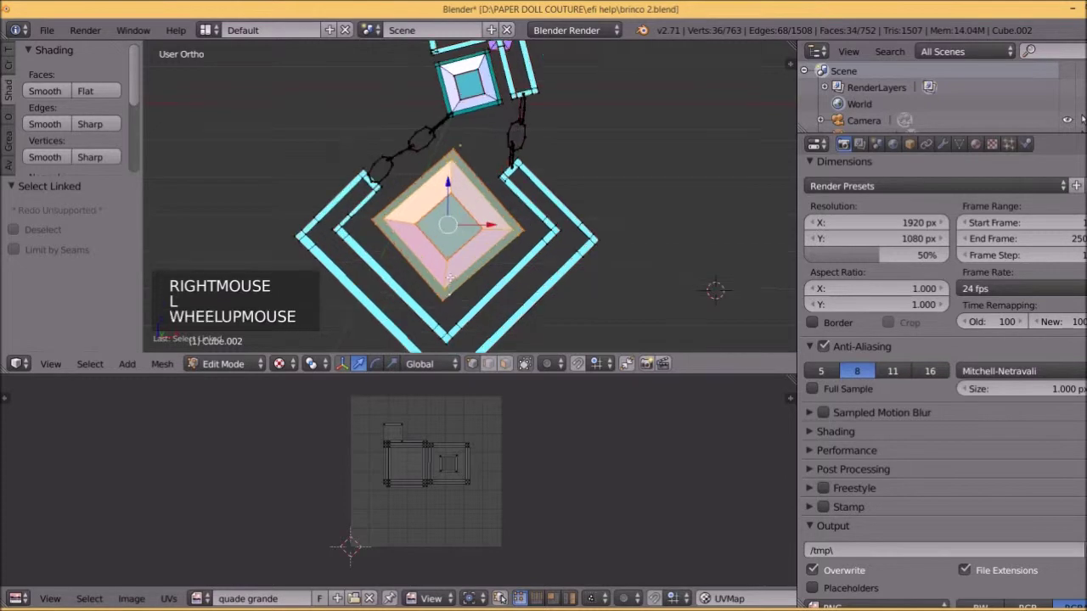
middle_click_drag(481, 270, 518, 270)
key("u")
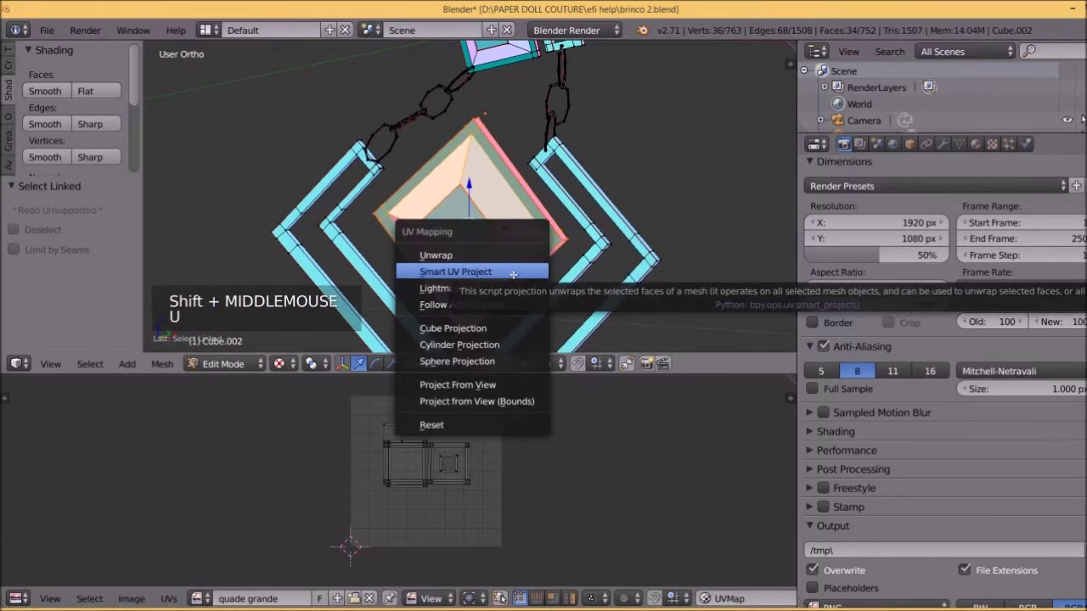
left_click(513, 272)
left_click(542, 357)
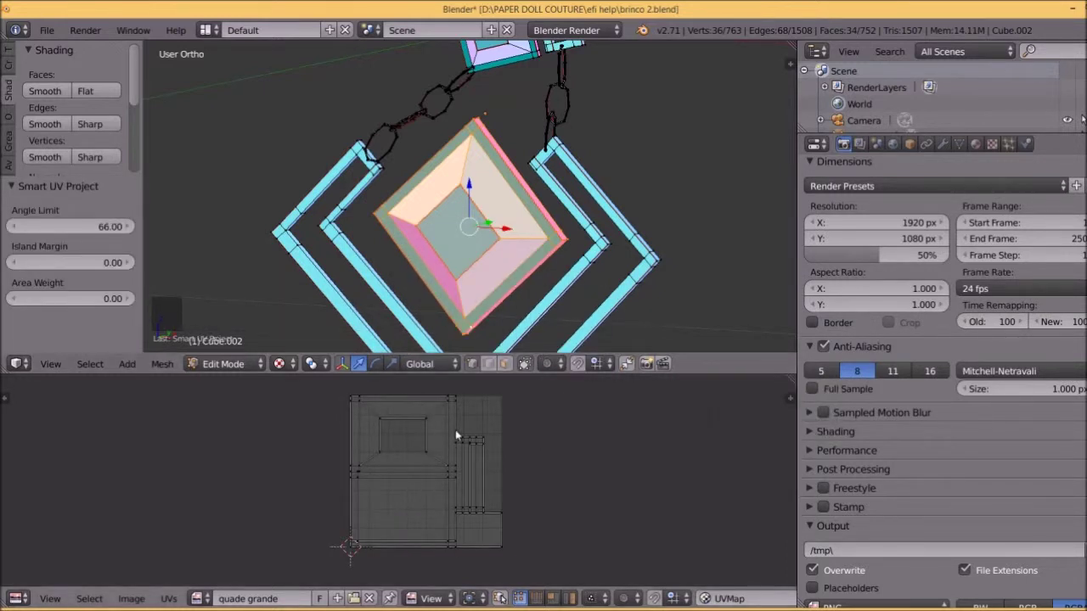
Move all of the large gem's UVs below the UV grid and clear the mesh selection.
key("a")
scroll(446, 462, "down", 5)
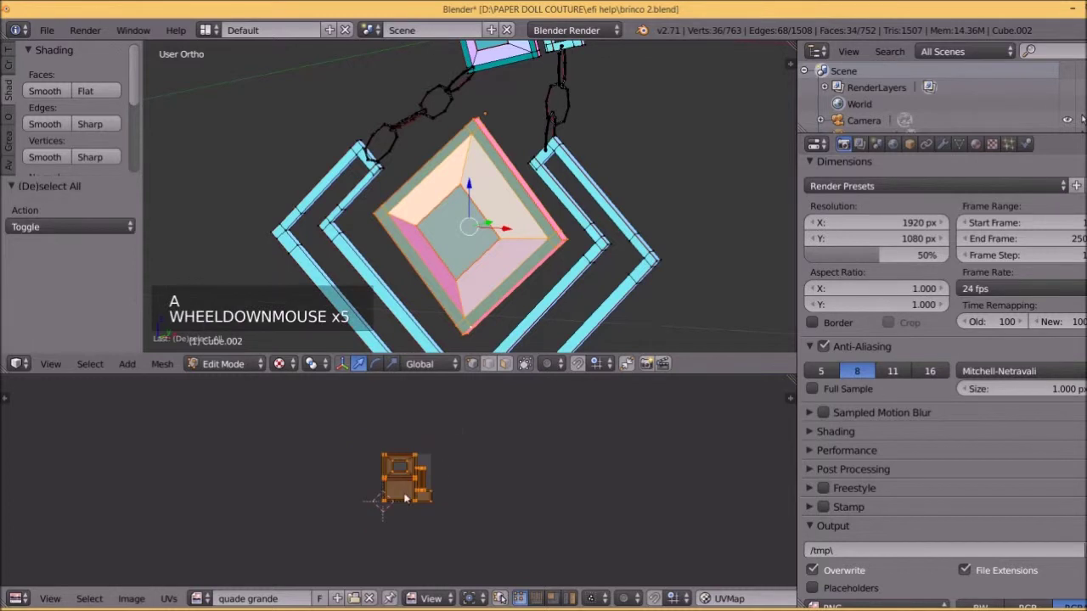
key("g")
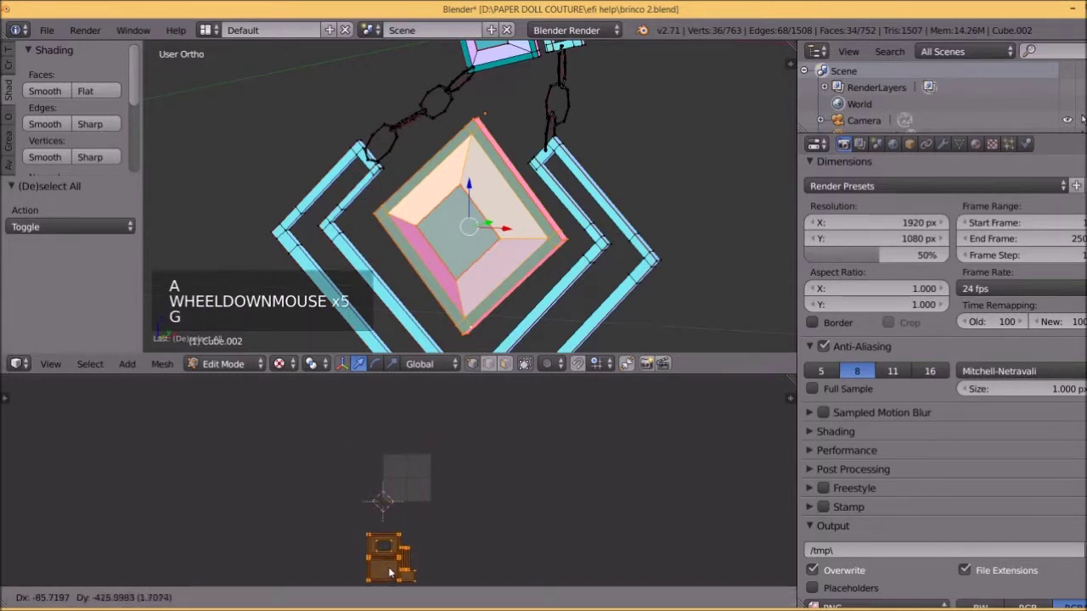
left_click(392, 573)
key("a")
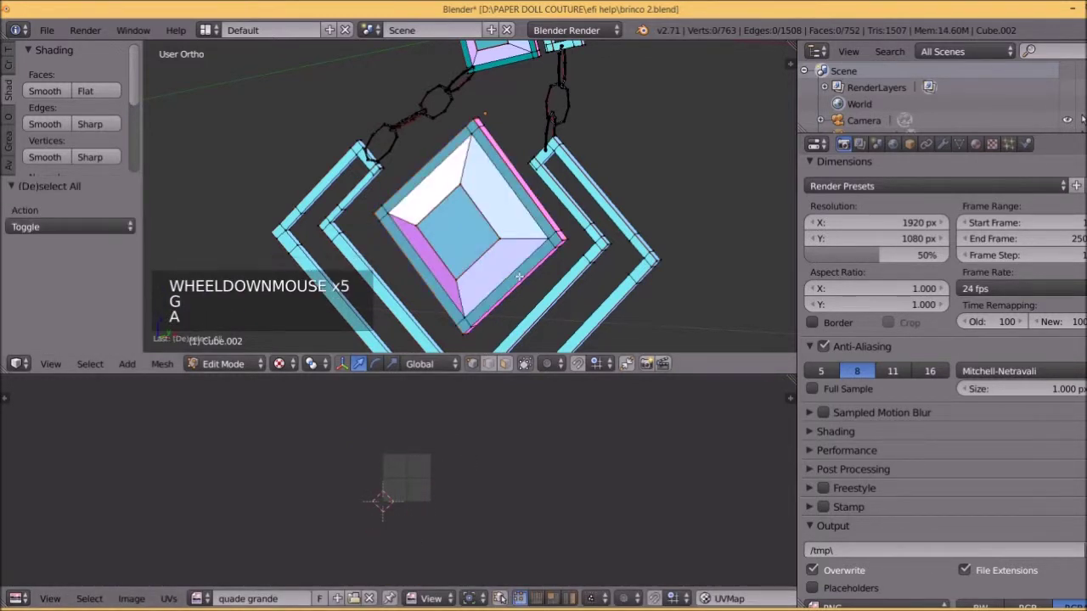
Show the UVs of the entire mesh in an enlarged UV editor and move the diamond frame's UVs farther up and left.
key("a")
scroll(462, 488, "up", 2)
middle_click_drag(459, 521, 540, 417, "shift")
left_click_drag(551, 354, 550, 206)
middle_click_drag(500, 366, 527, 372, "shift")
key("a")
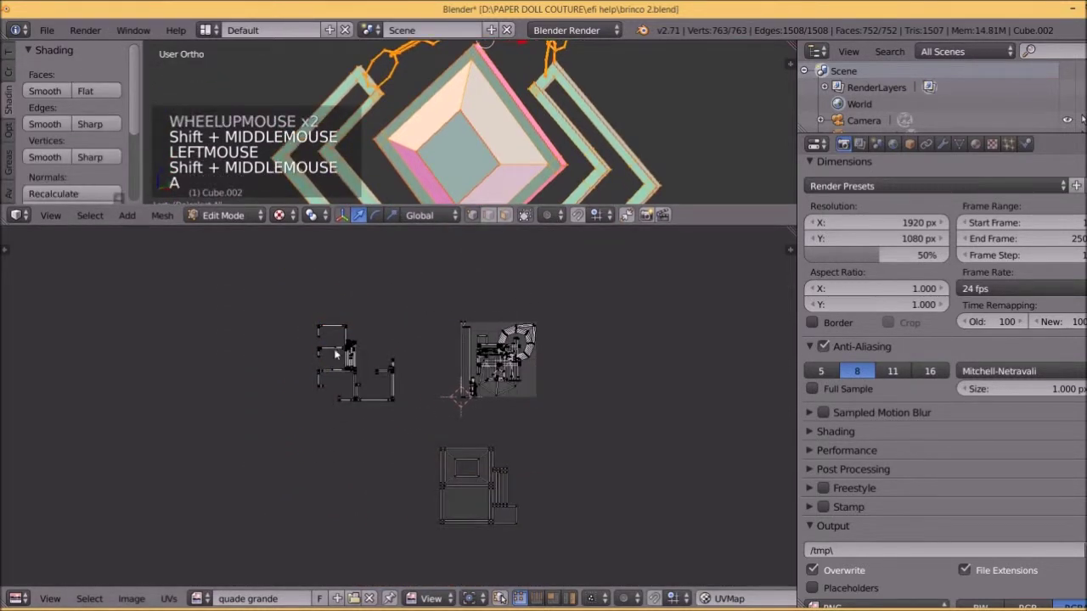
key("b")
left_click_drag(260, 285, 384, 398)
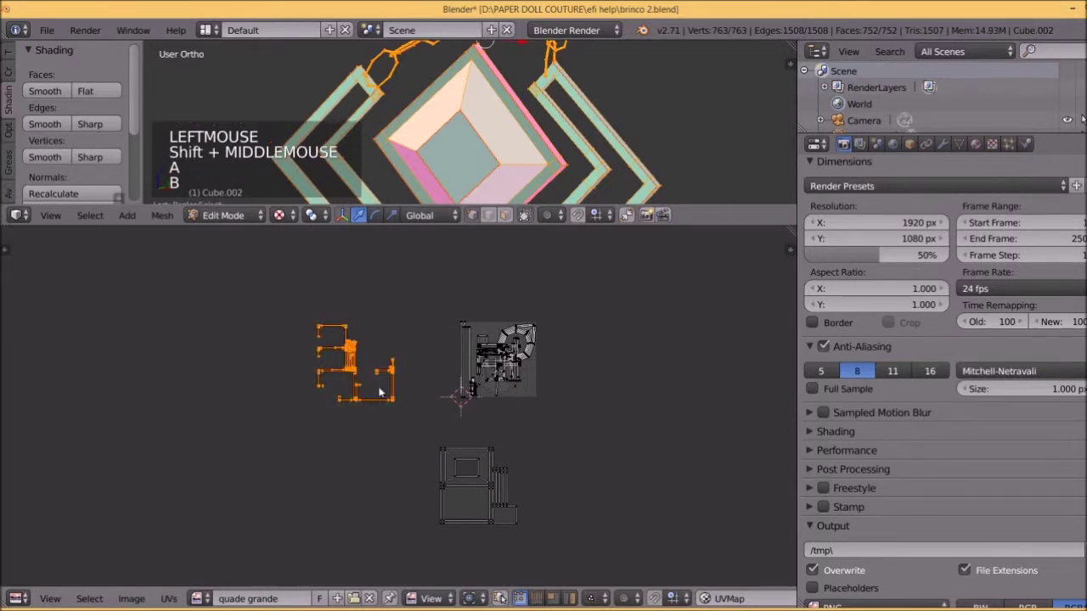
key("g")
left_click(329, 380)
Move the large gem's UVs directly beneath the diamond frame's UVs and deselect them.
key("a")
key("b")
left_click_drag(390, 433, 563, 539)
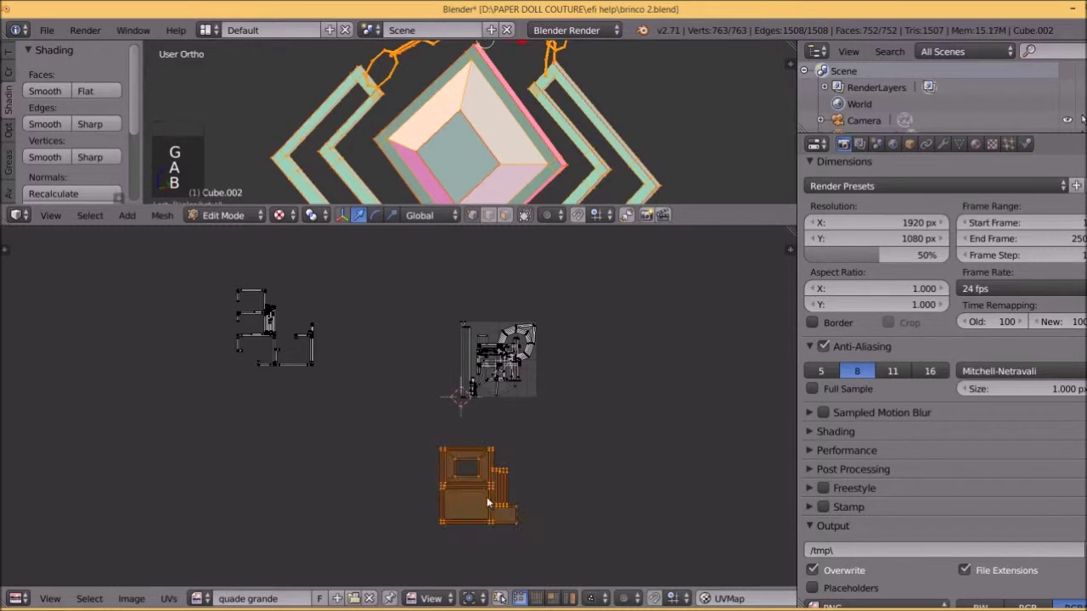
key("g")
left_click(285, 448)
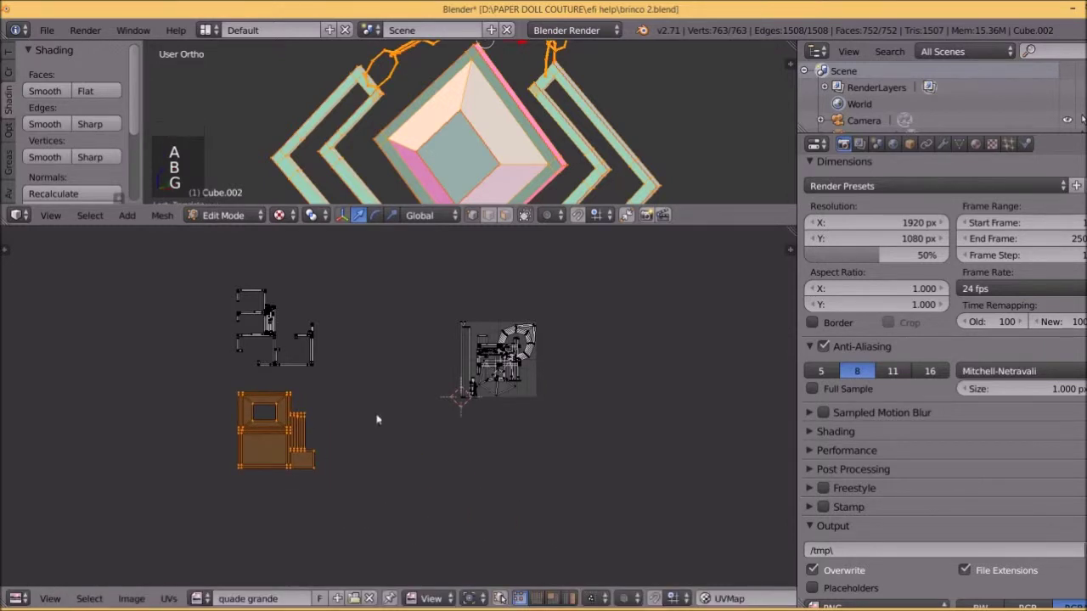
key("a")
Enlarge the 3D view and select all four complete links of the left chain on the mesh.
left_click_drag(571, 225, 571, 418)
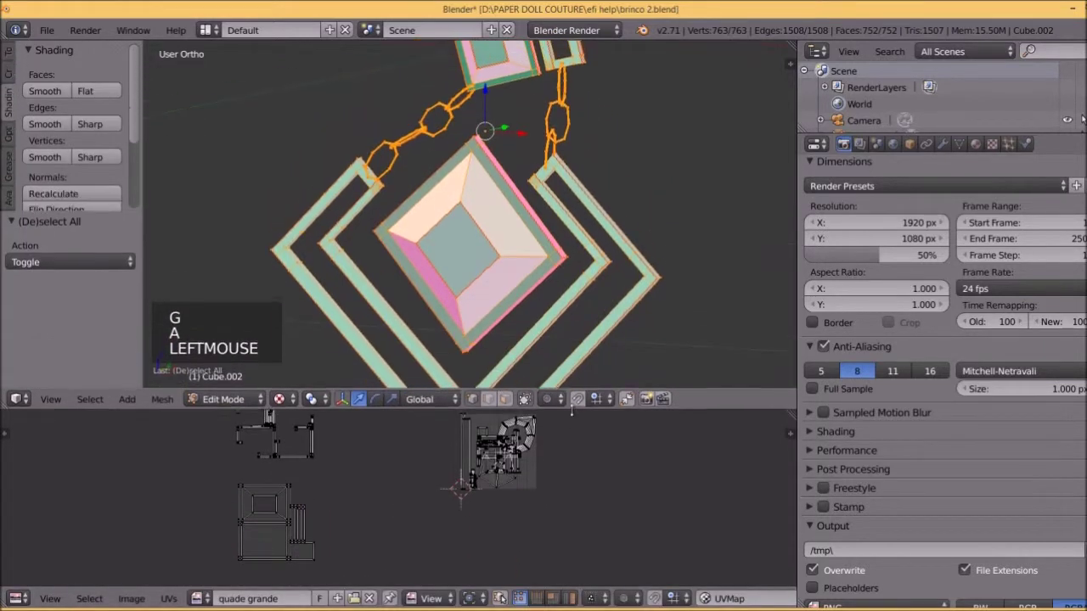
middle_click_drag(445, 203, 536, 282, "shift")
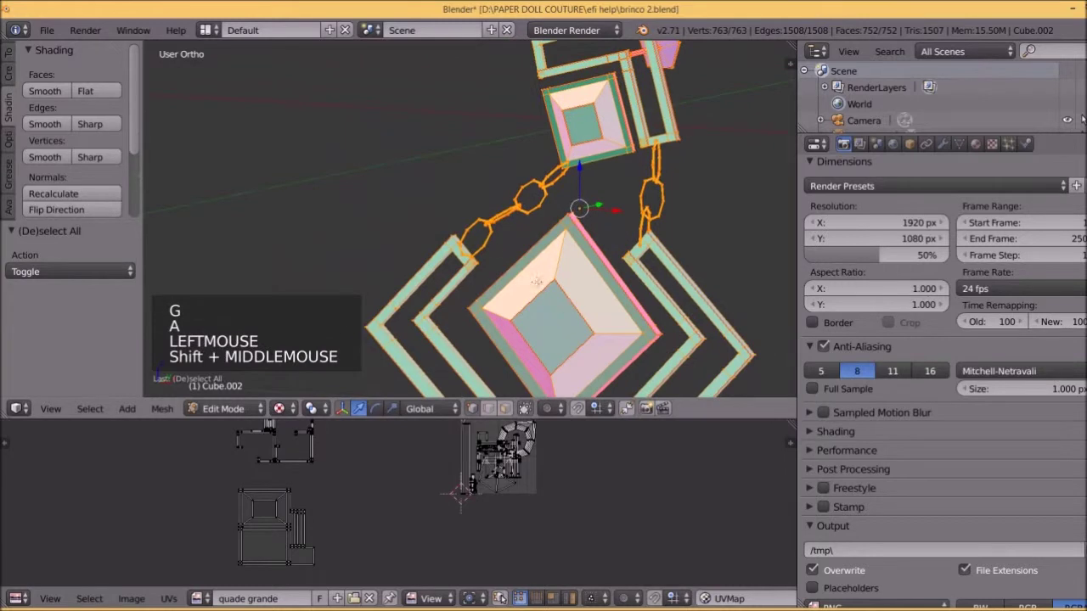
right_click(481, 246)
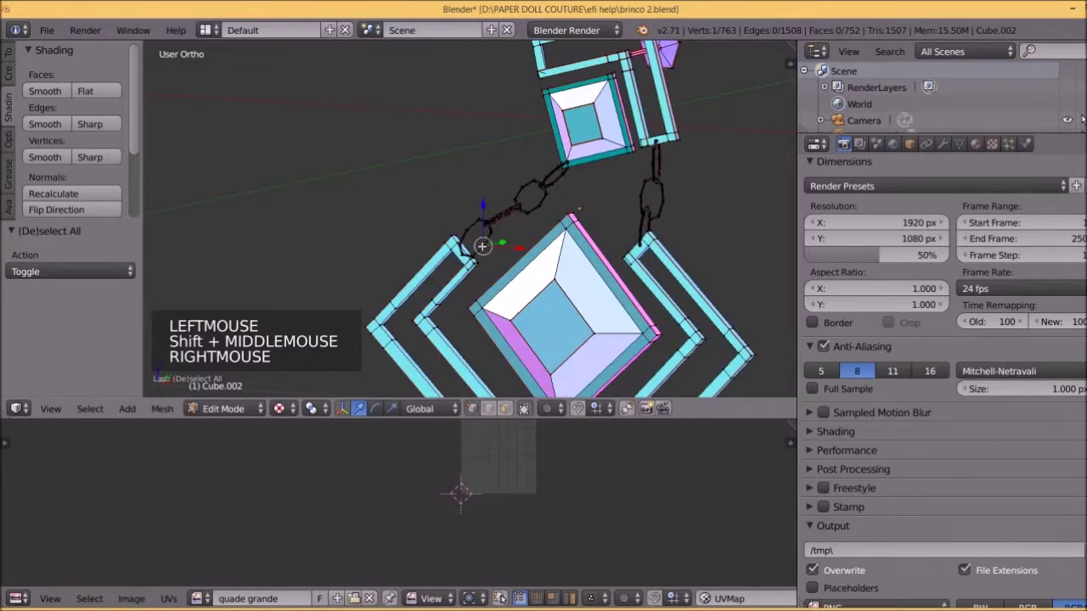
key("l")
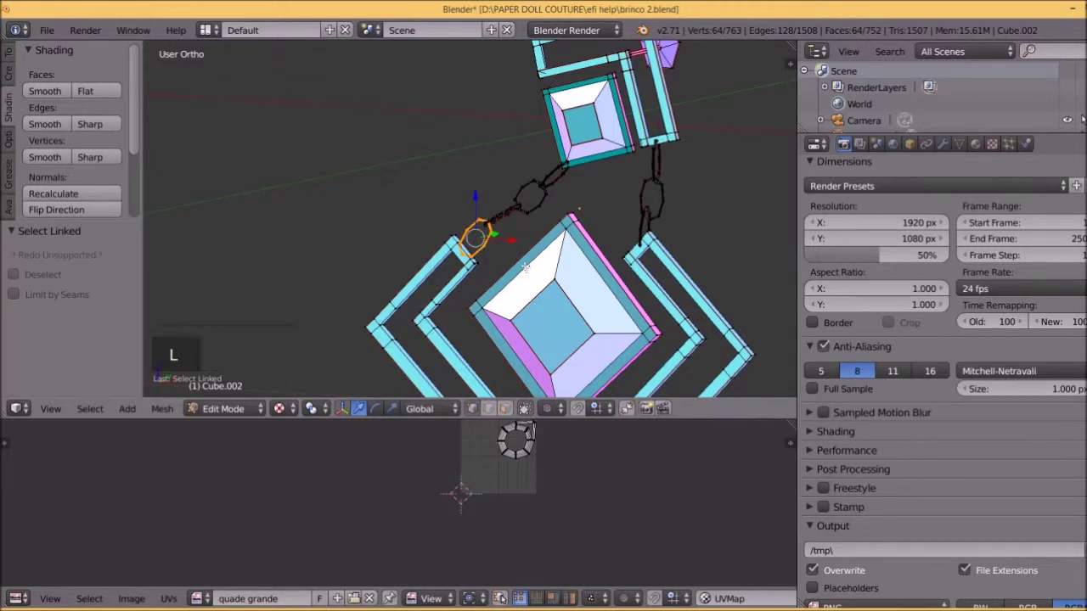
scroll(526, 227, "up", 4)
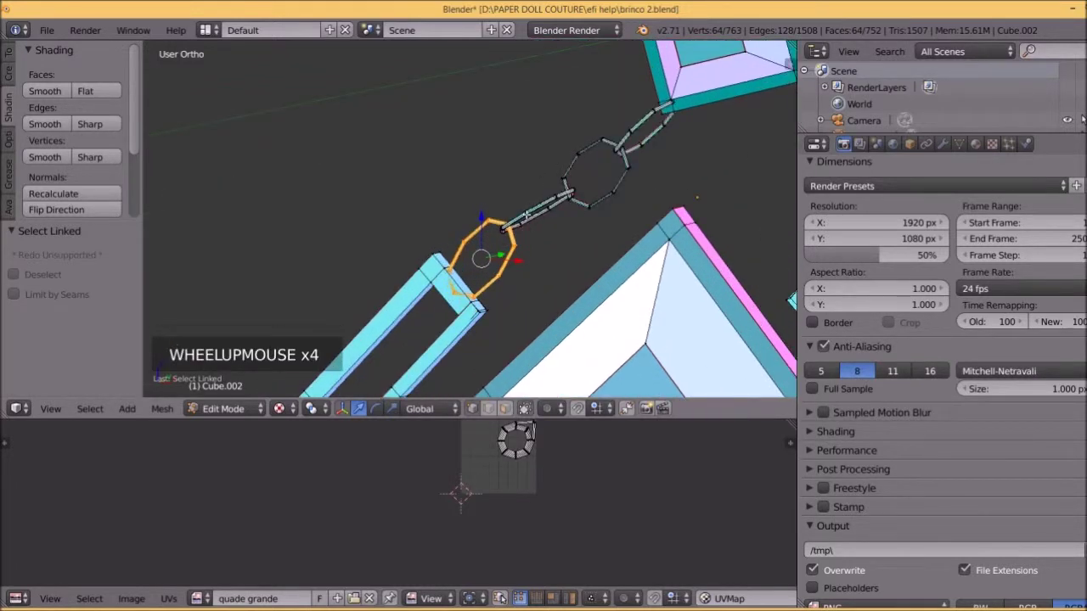
right_click(526, 212, "shift")
key("l")
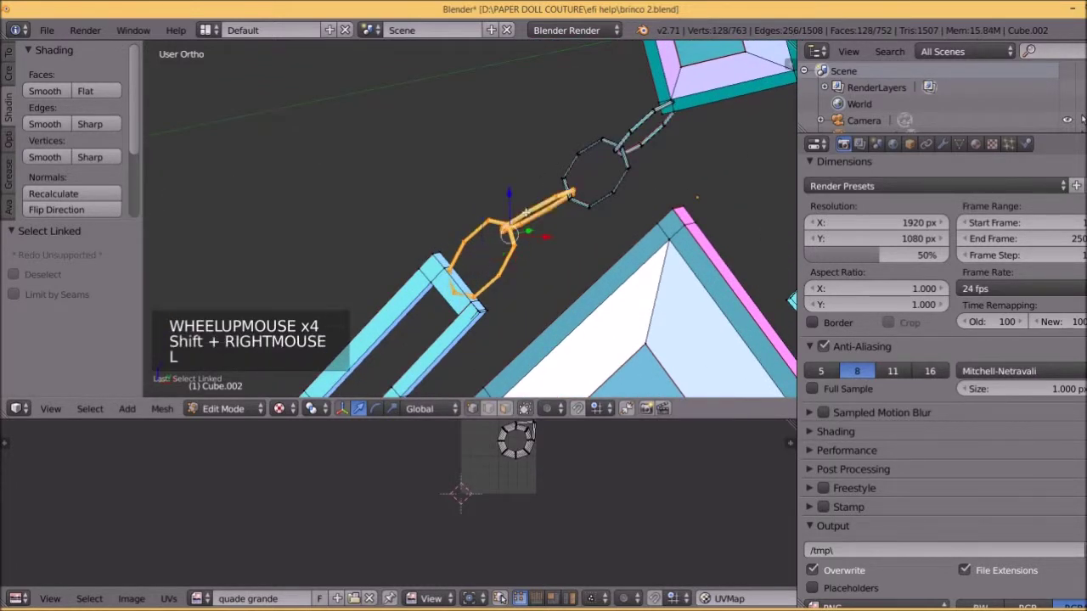
right_click(586, 205, "shift")
key("l")
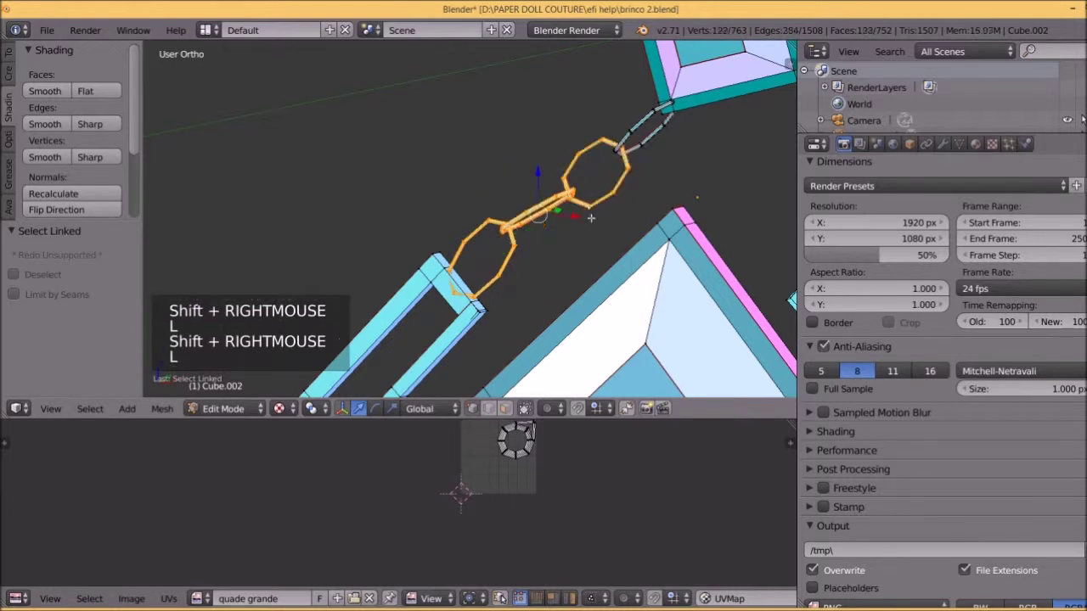
right_click(632, 130, "shift")
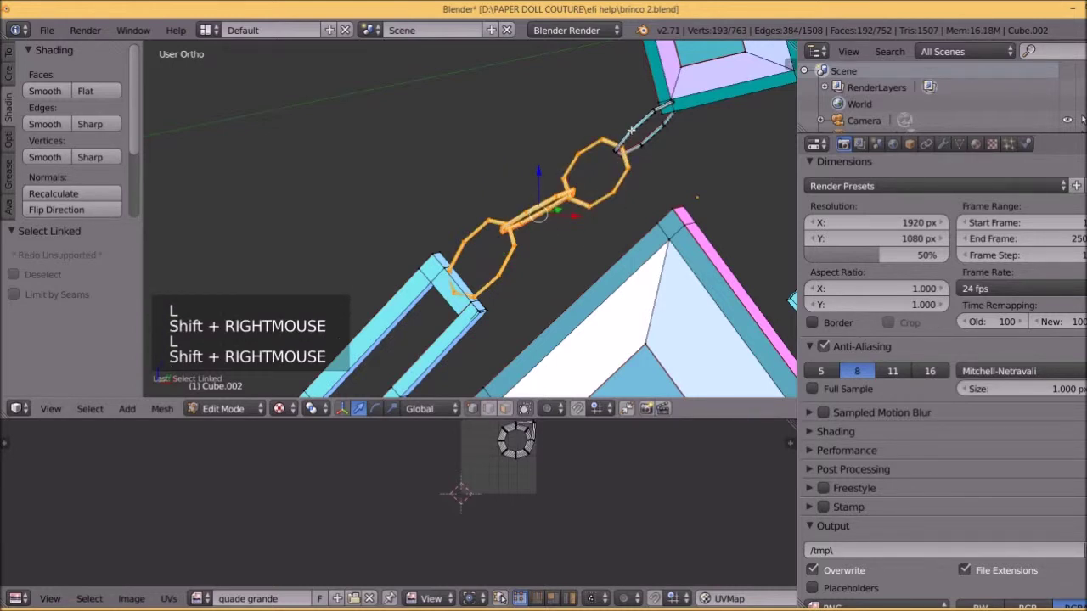
key("l")
Add the three links of the right chain to the selection and unwrap all selected links with the standard Unwrap.
middle_click_drag(632, 130, 322, 151, "shift")
right_click(516, 258, "shift")
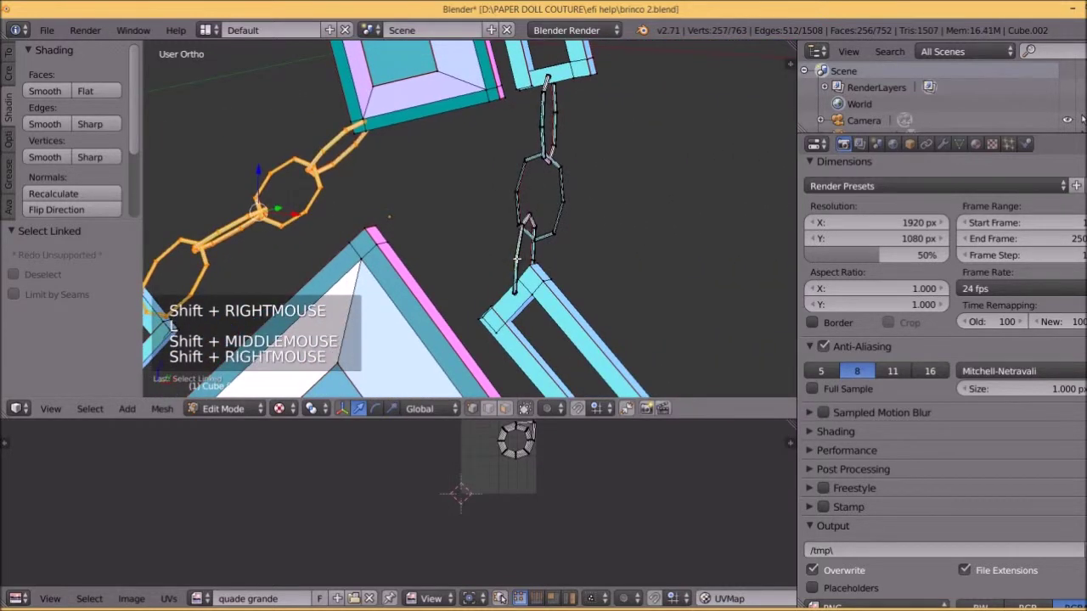
key("l")
right_click(552, 236, "shift")
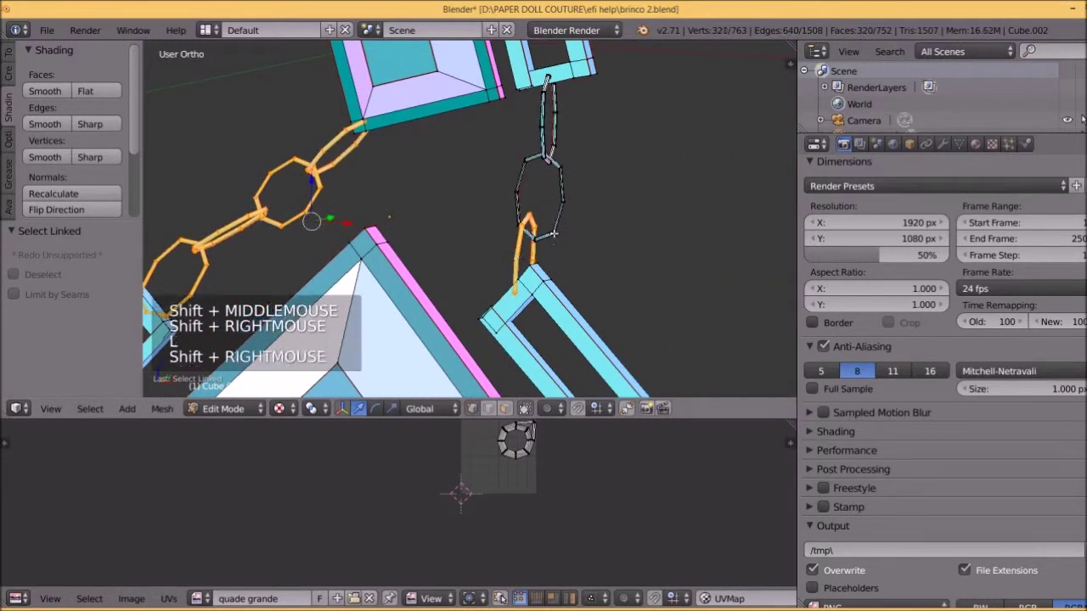
key("l")
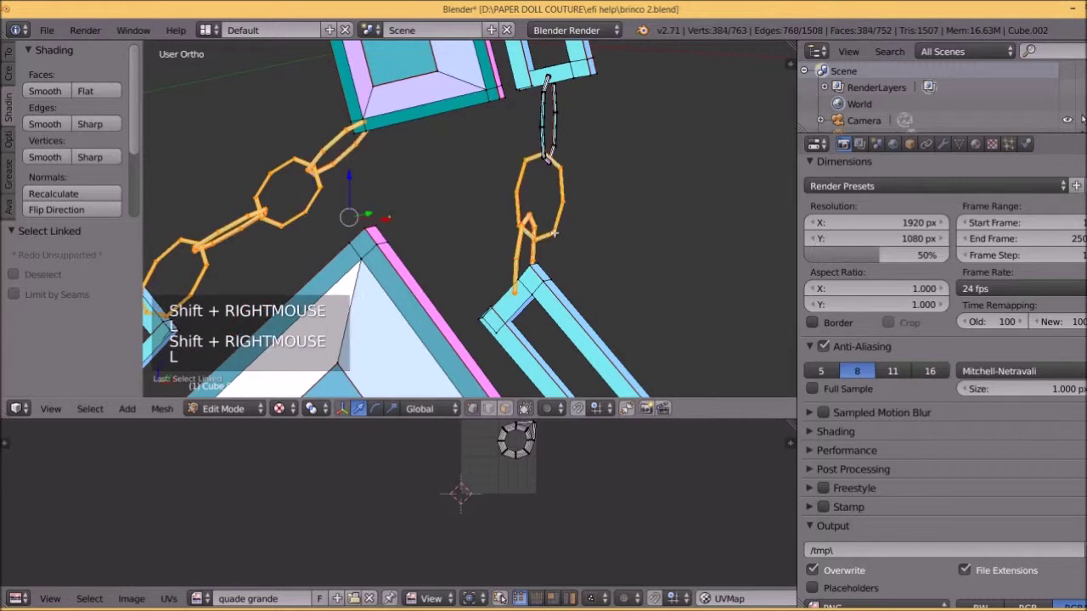
right_click(541, 127, "shift")
key("l")
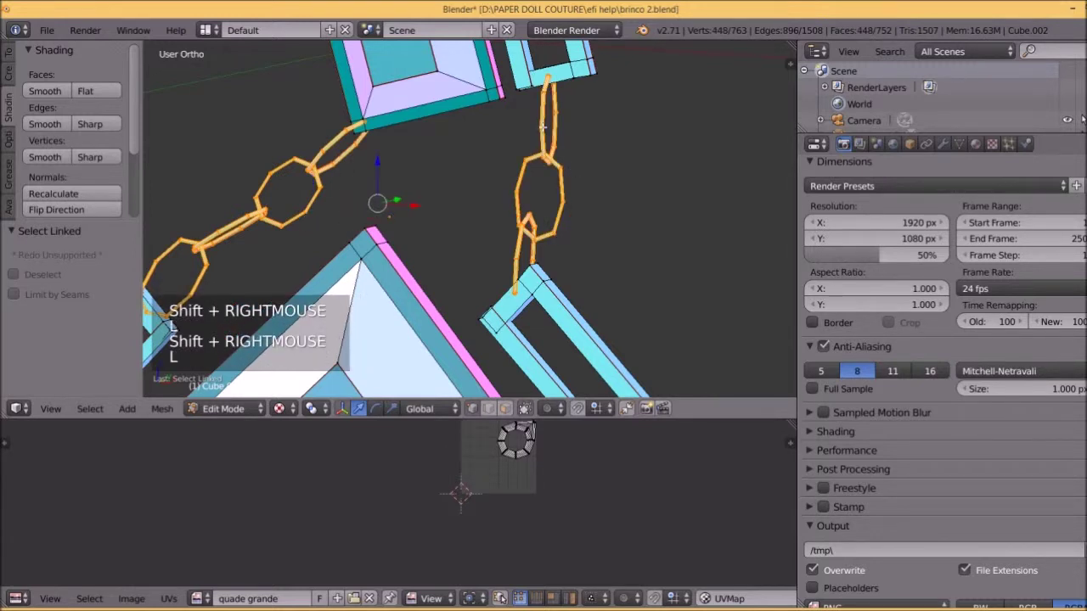
key("u")
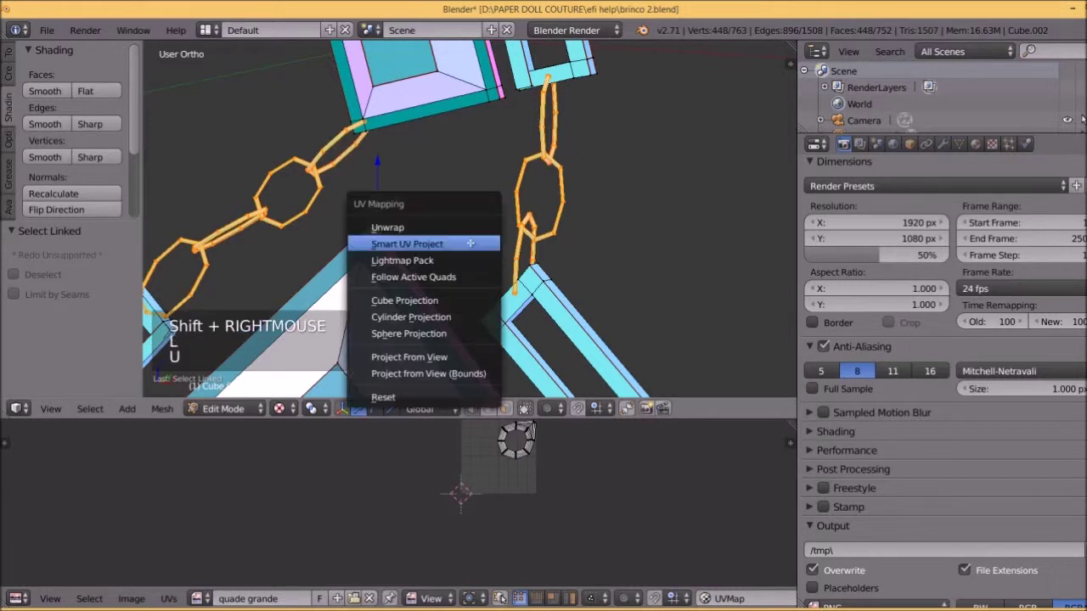
left_click(466, 227)
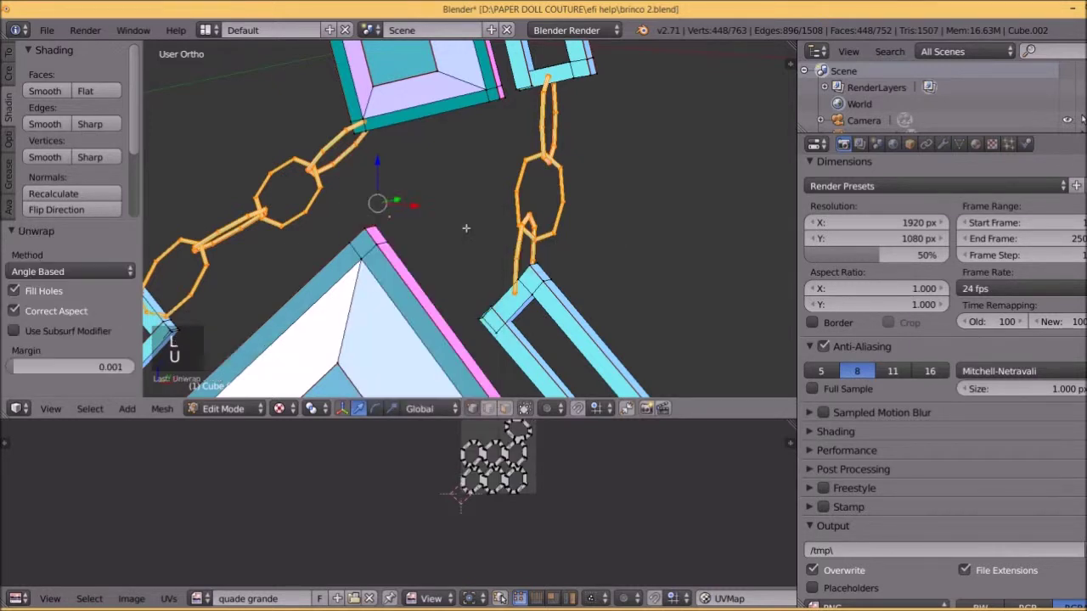
Enlarge the UV editor and select all UVs of the unwrapped chain links.
left_click_drag(586, 418, 586, 297)
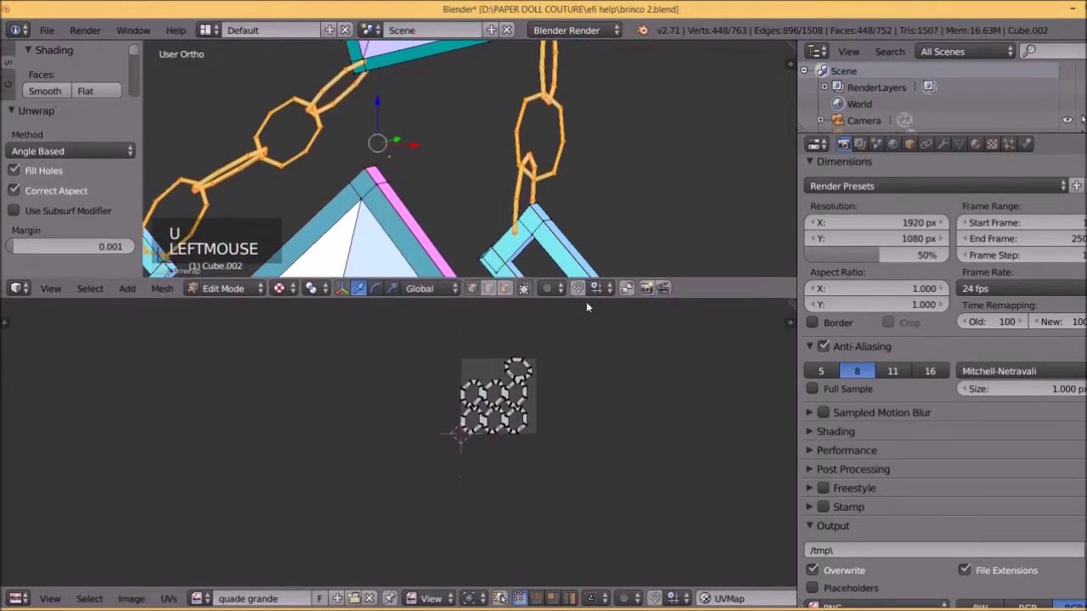
scroll(527, 399, "up", 5)
scroll(526, 399, "down", 3)
middle_click_drag(543, 421, 498, 436, "shift")
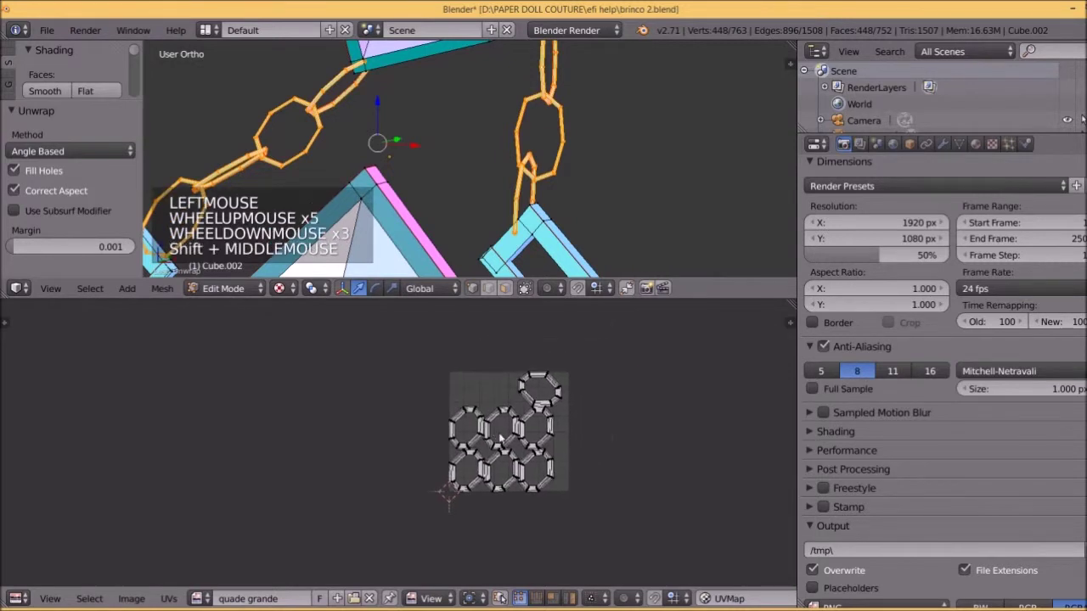
key("a")
scroll(501, 437, "down", 1)
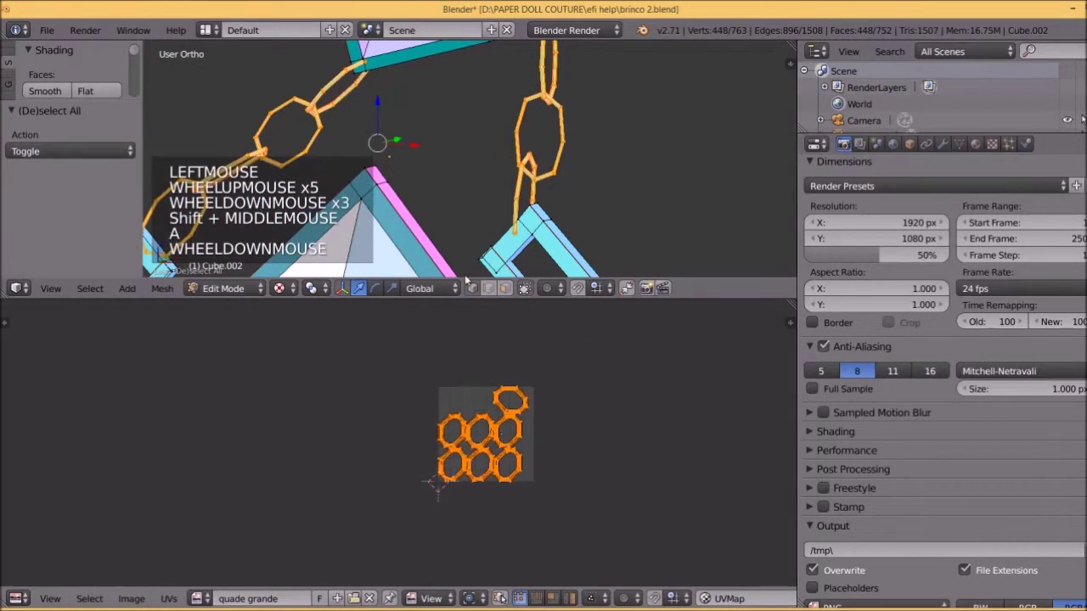
Show the entire mesh's UVs and move the chain links' UVs up and left, beside the diamond frame's UVs.
key("a")
key("a")
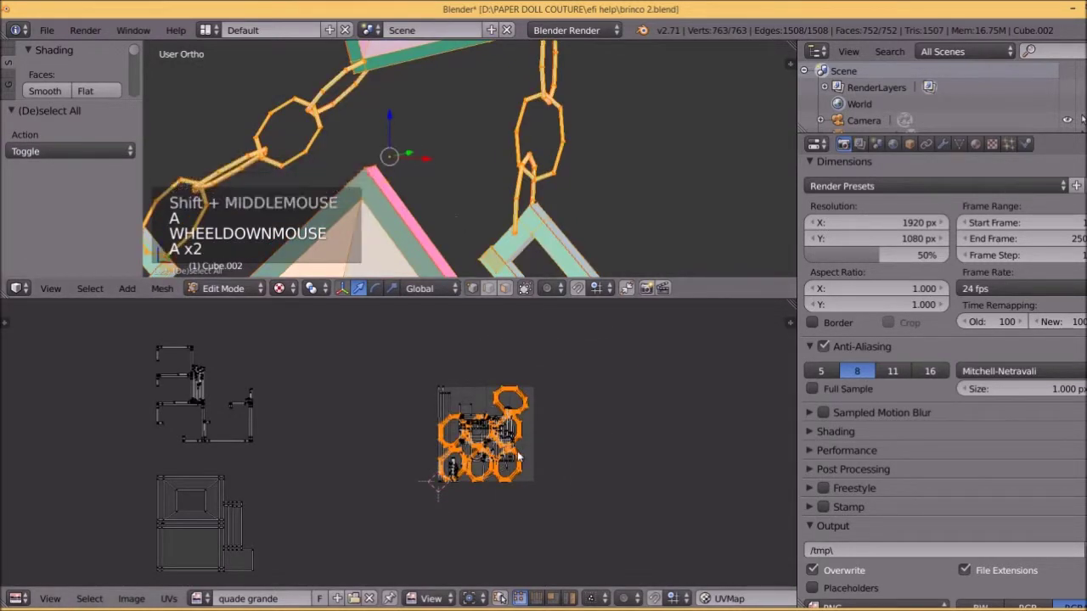
key("g")
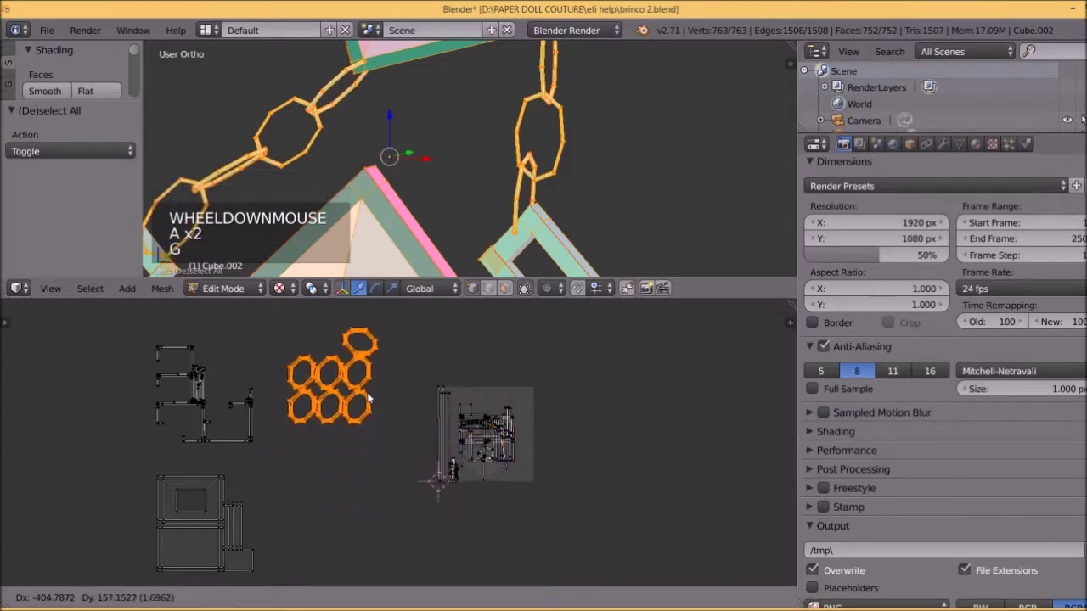
left_click(368, 397)
Select the whole square gem piece on the mesh and unwrap it with Smart UV Project at an angle limit of 66.
scroll(569, 153, "down", 2)
middle_click_drag(553, 170, 571, 219, "shift")
right_click(571, 212)
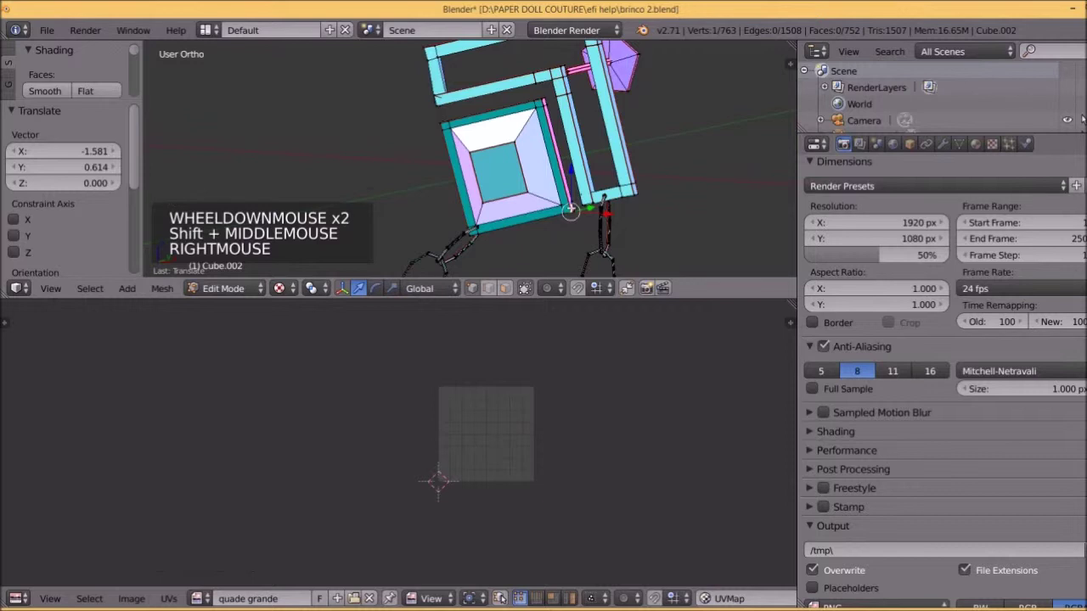
key("l")
key("u")
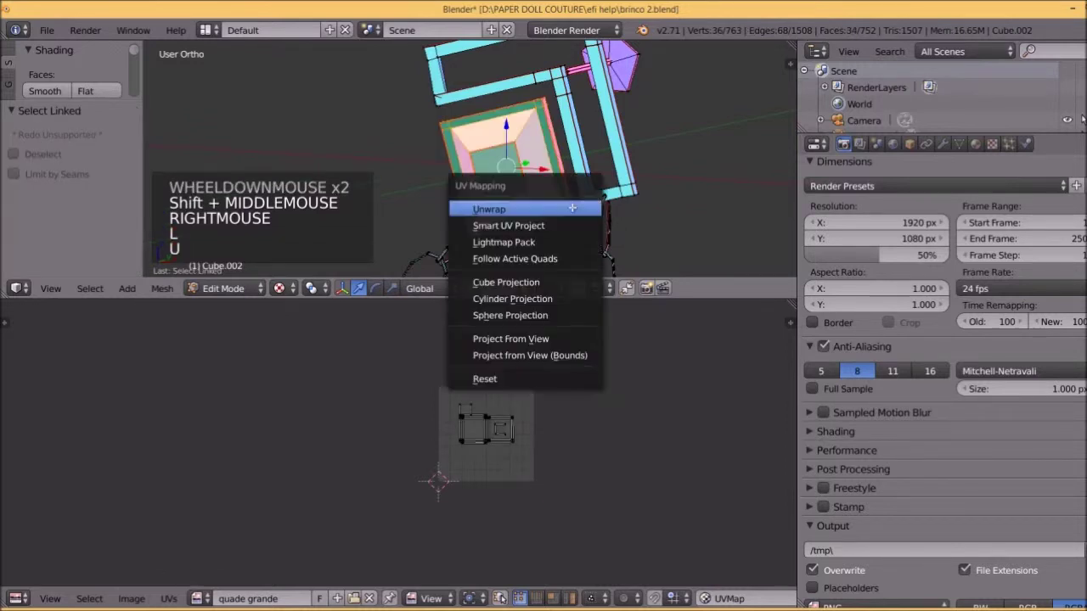
left_click(573, 225)
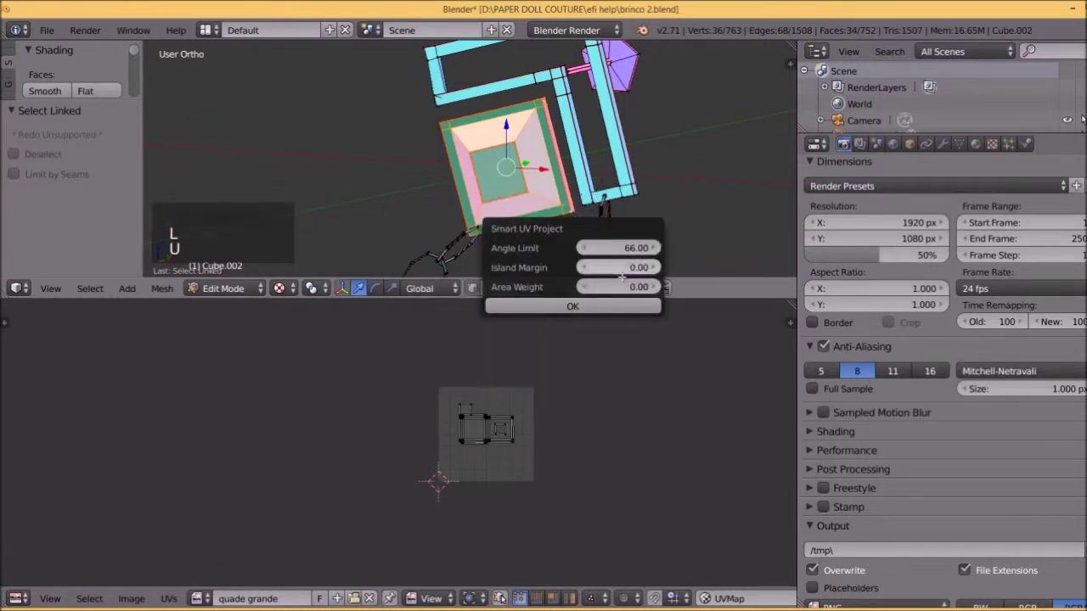
left_click(572, 306)
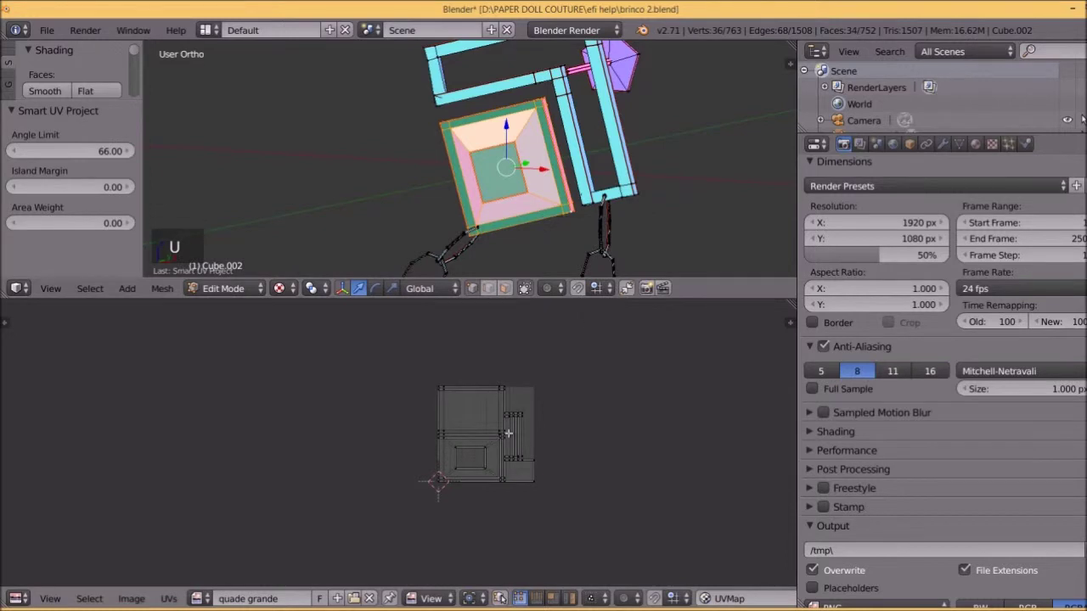
Show the entire mesh's UVs and move the square gem's UVs, together with the selected chain UVs, down below the UV grid.
key("a")
key("a")
key("a")
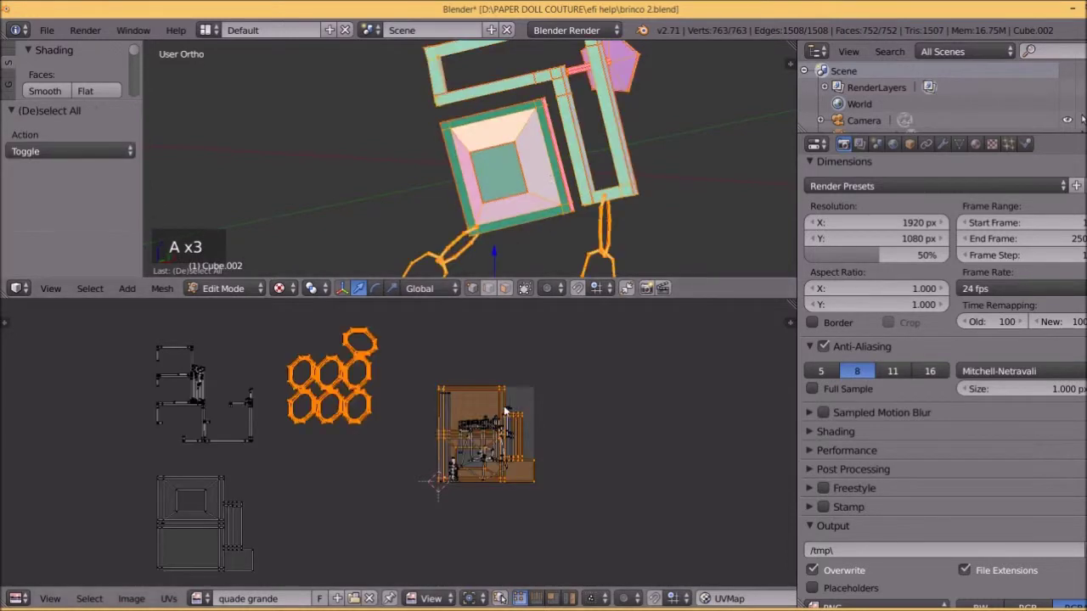
key("g")
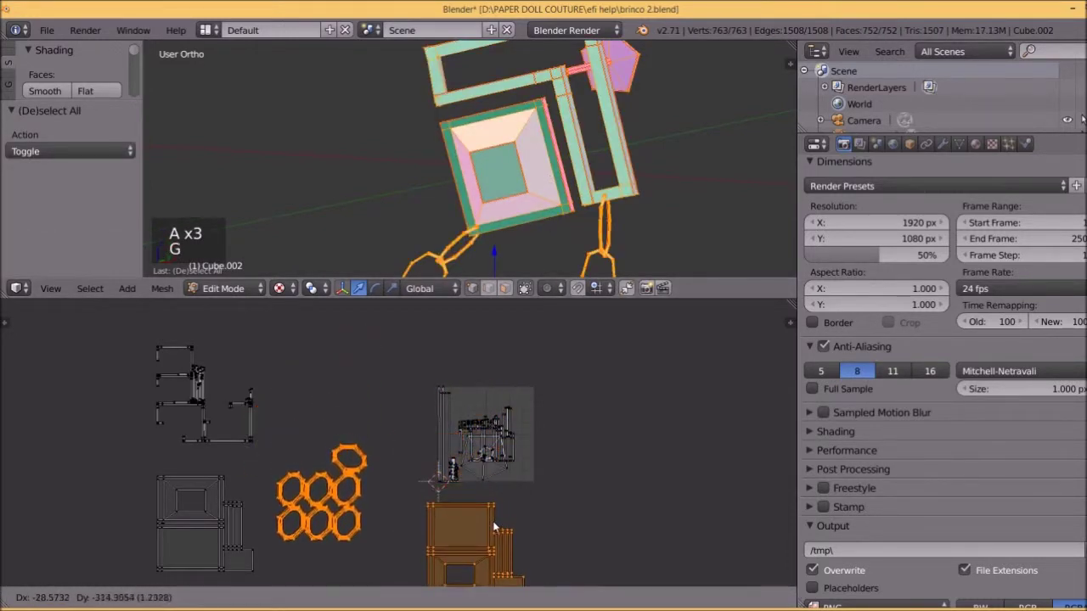
left_click(495, 528)
Nudge the selected chain and square gem UVs slightly farther down and deselect them.
scroll(504, 498, "down", 2)
scroll(504, 497, "down", 1)
middle_click_drag(505, 497, 518, 436, "shift")
scroll(512, 455, "up", 2)
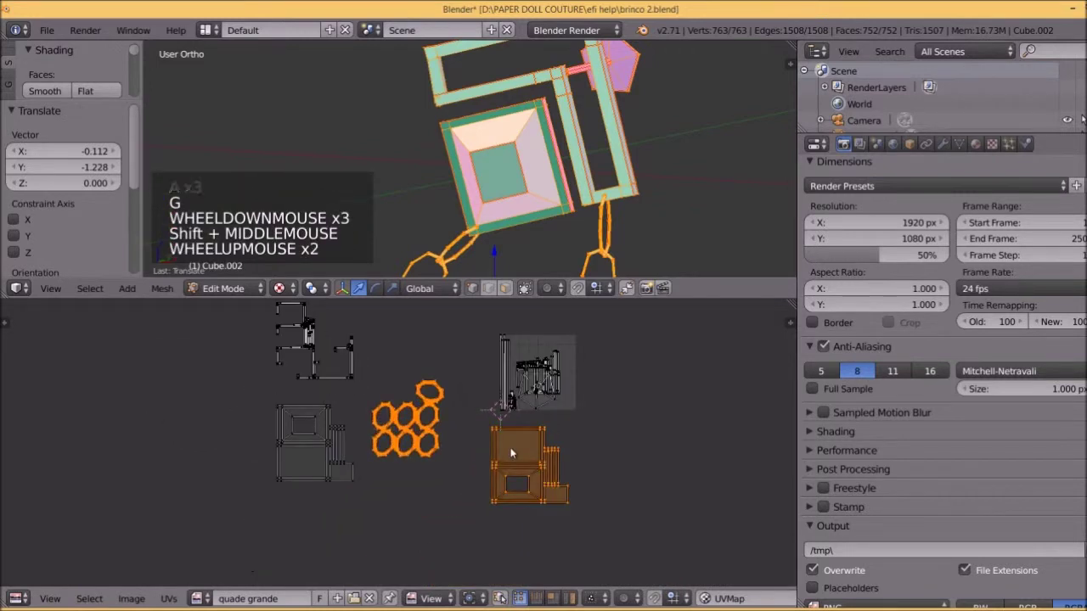
key("g")
left_click(514, 468)
key("a")
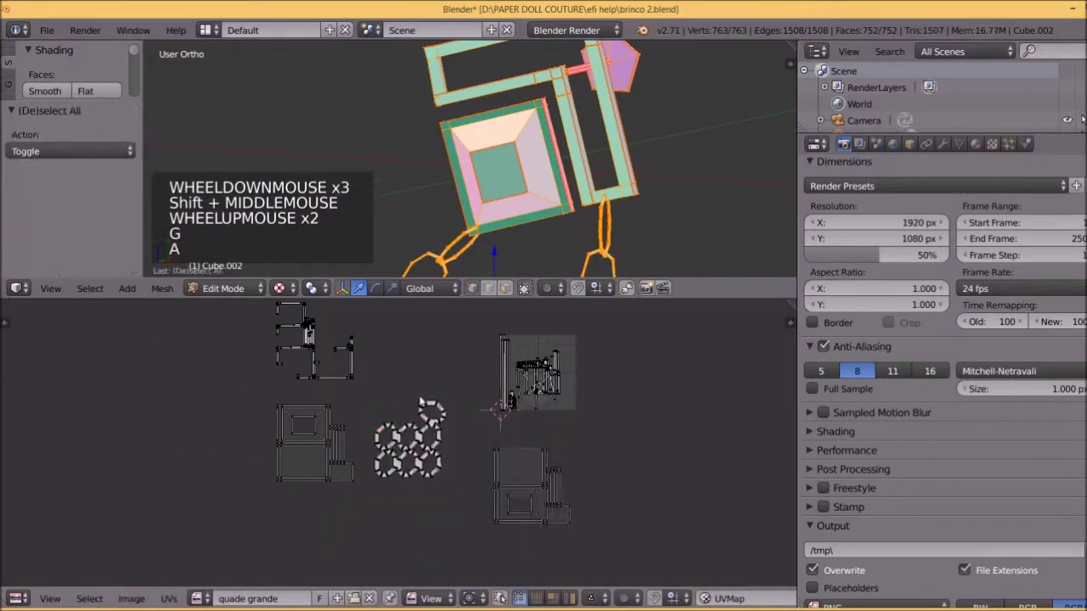
Box-select only the chain links' UVs and move them up, level with the diamond frame's UVs.
key("b")
left_click_drag(364, 390, 460, 483)
key("g")
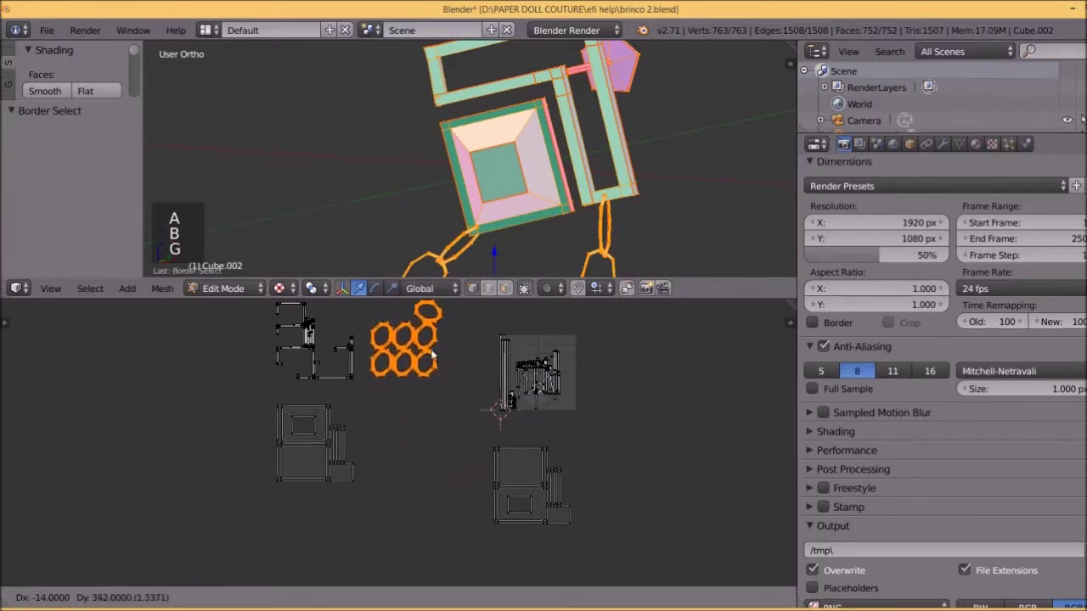
left_click(433, 357)
Box-select the square gem's UVs and place them beneath the chain UVs, beside the large gem's UVs.
key("a")
key("b")
left_click_drag(471, 433, 569, 524)
key("g")
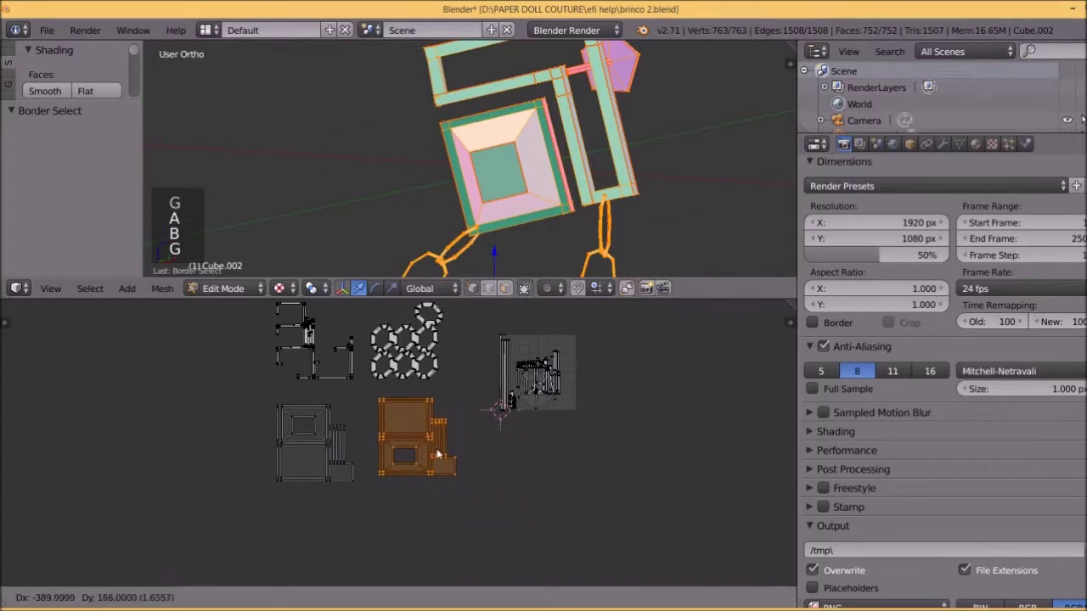
left_click(440, 455)
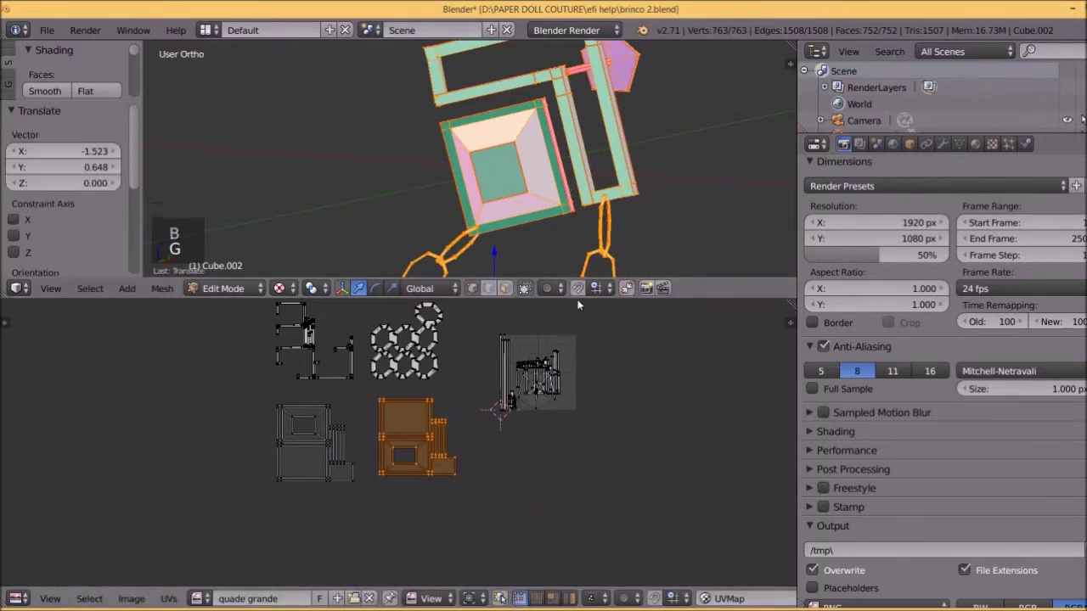
Enlarge the 3D view, select the linked rectangular frames around the square gem and unwrap them with Smart UV Project at an angle limit of 66.
left_click_drag(577, 306, 546, 345)
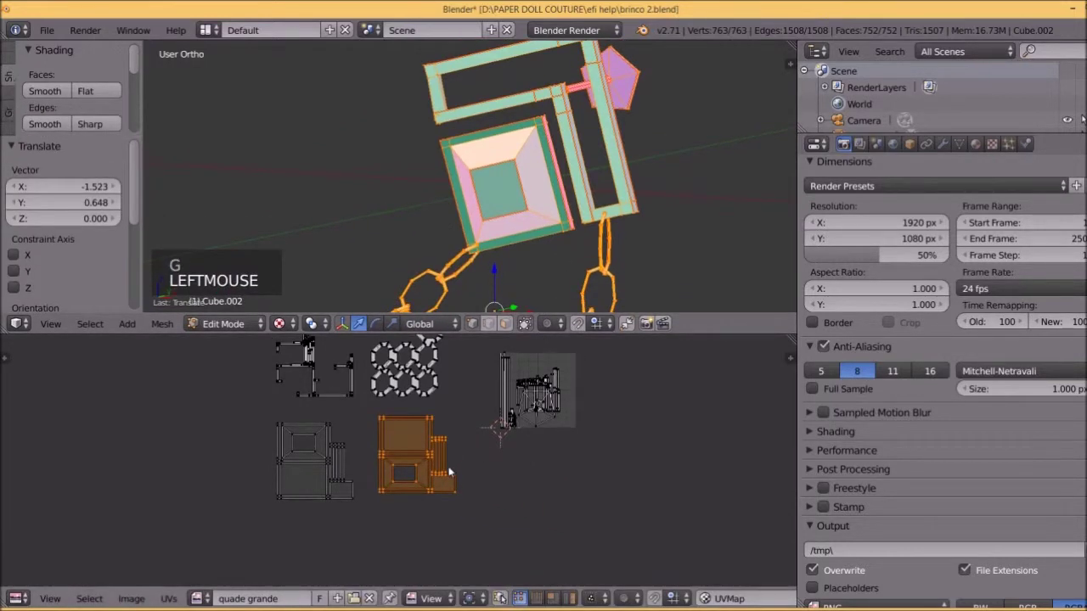
key("a")
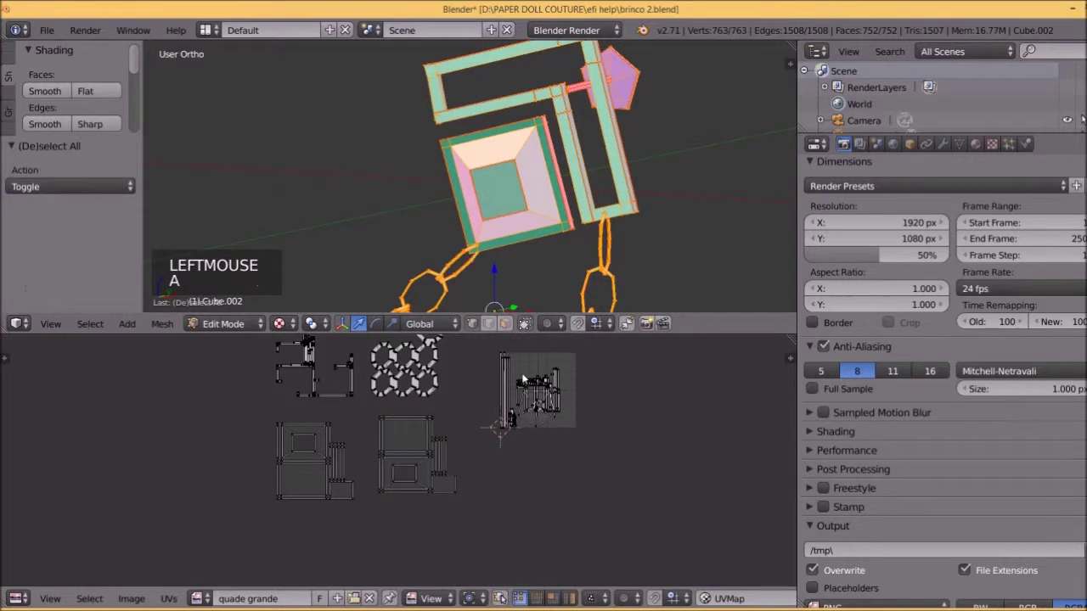
right_click(569, 223)
key("l")
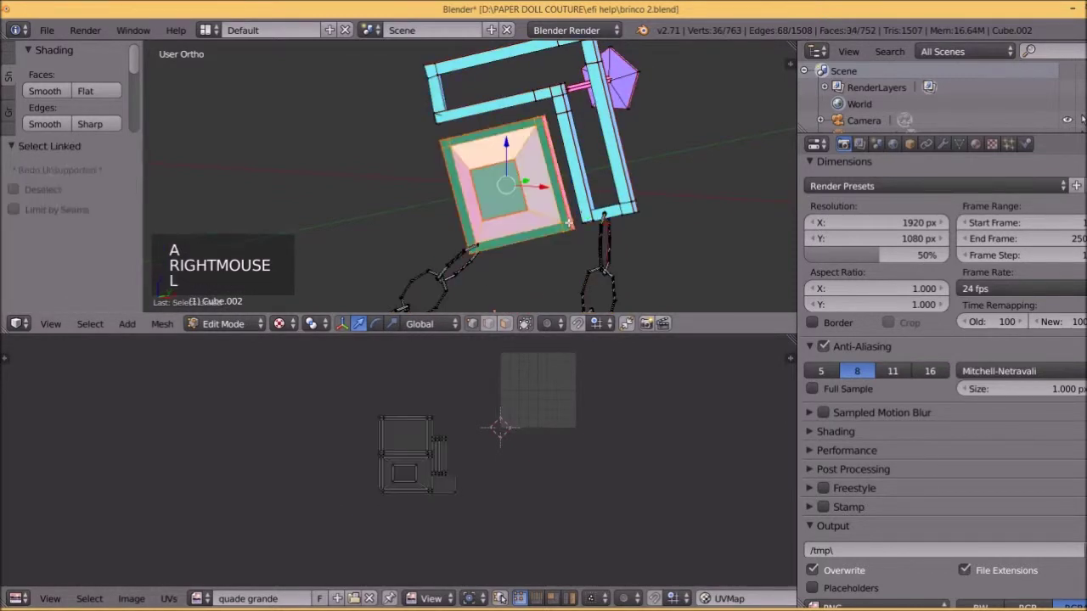
right_click(585, 216)
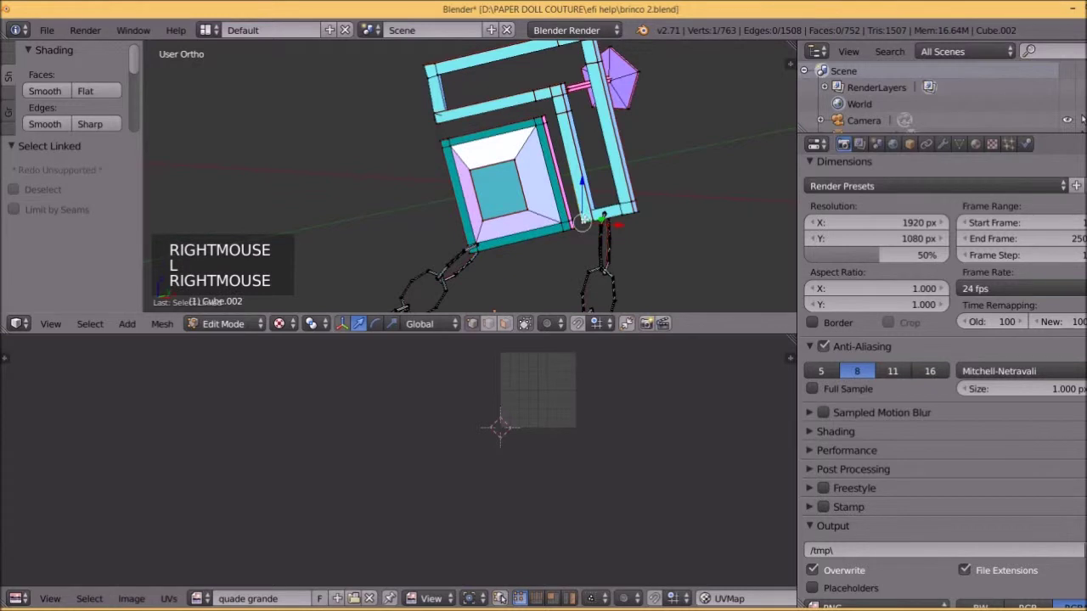
key("l")
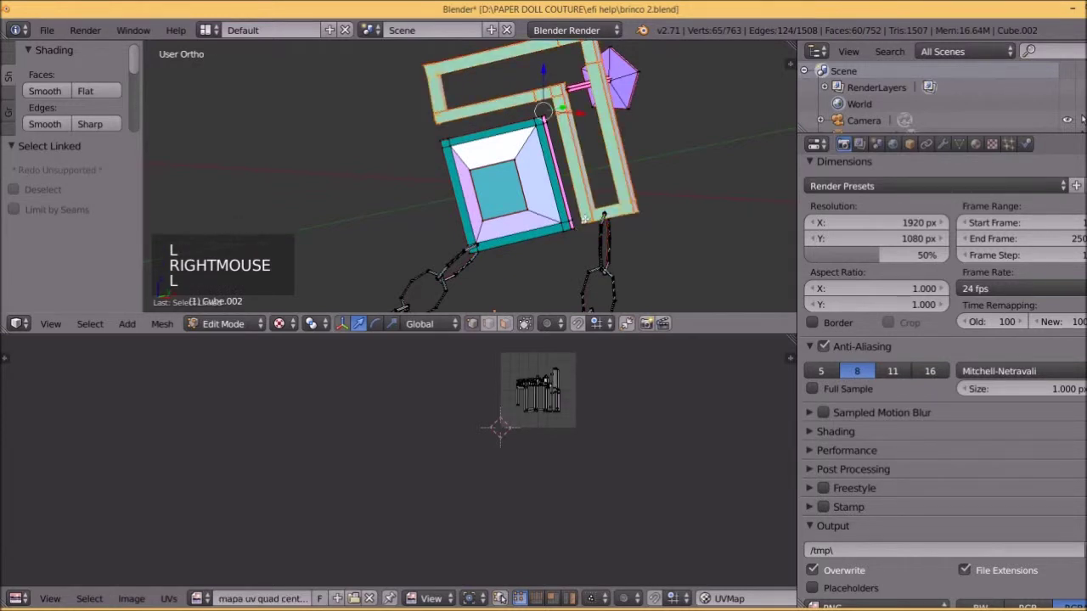
key("u")
left_click(493, 212)
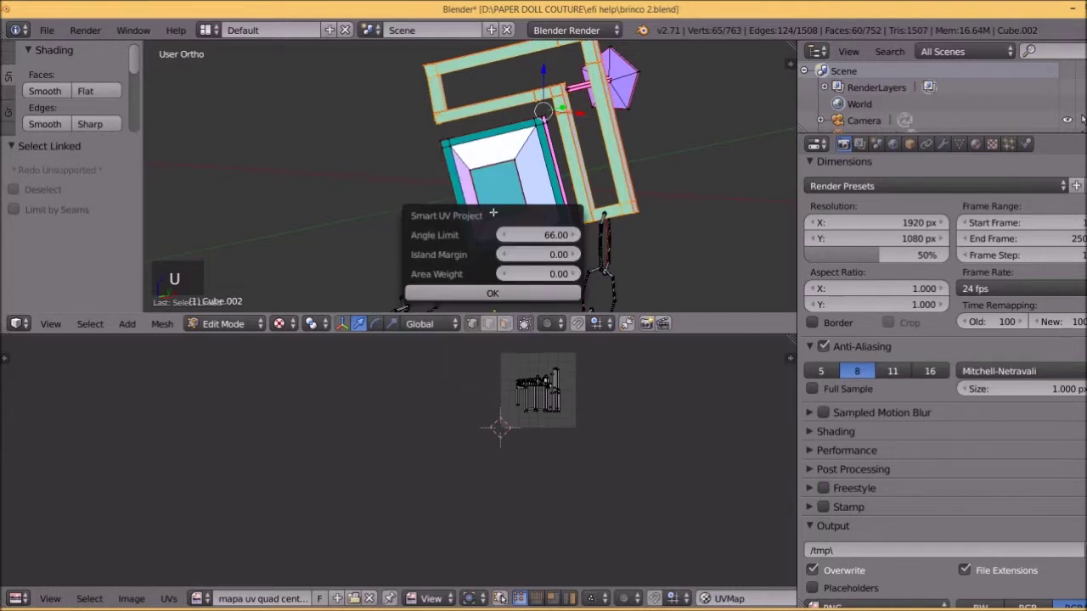
left_click(542, 293)
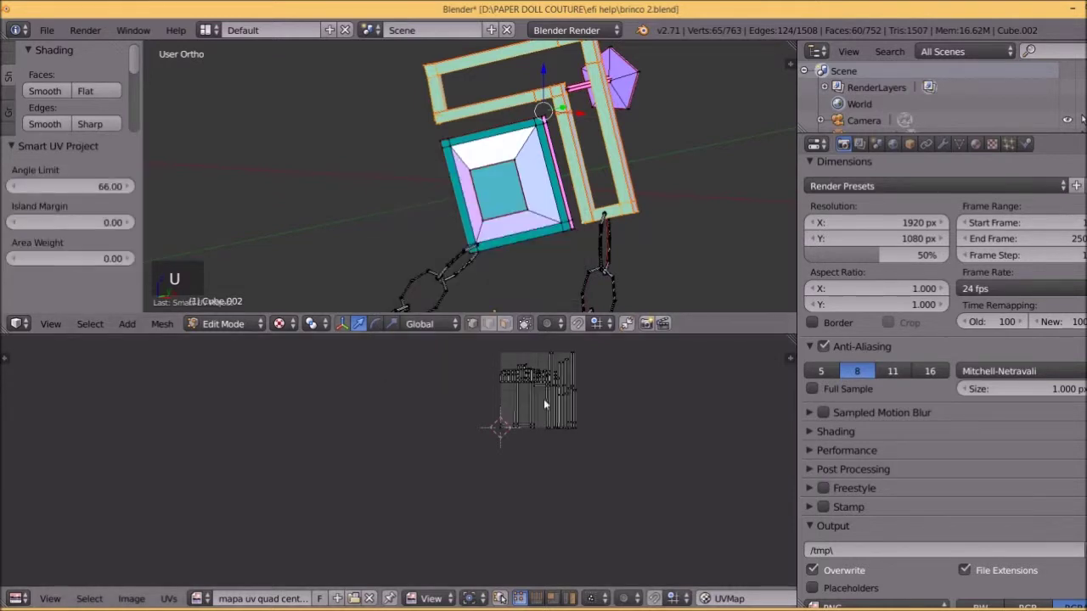
Move the rectangular frames' UVs off the grid and, with the entire mesh's UVs shown, place them beneath the large gem's UVs.
key("a")
key("g")
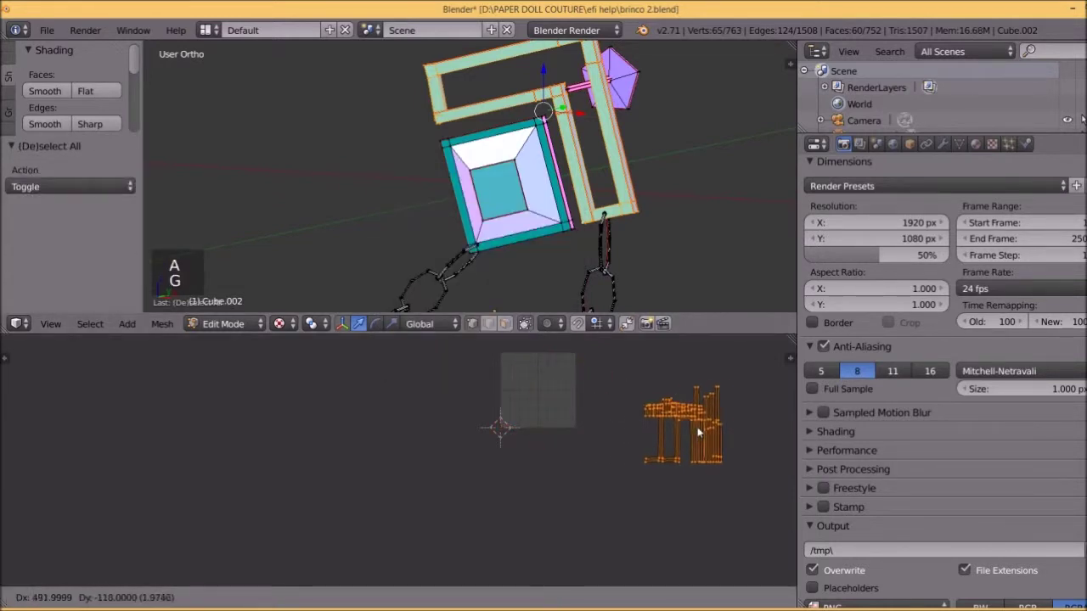
left_click(705, 435)
key("a")
key("a")
key("a")
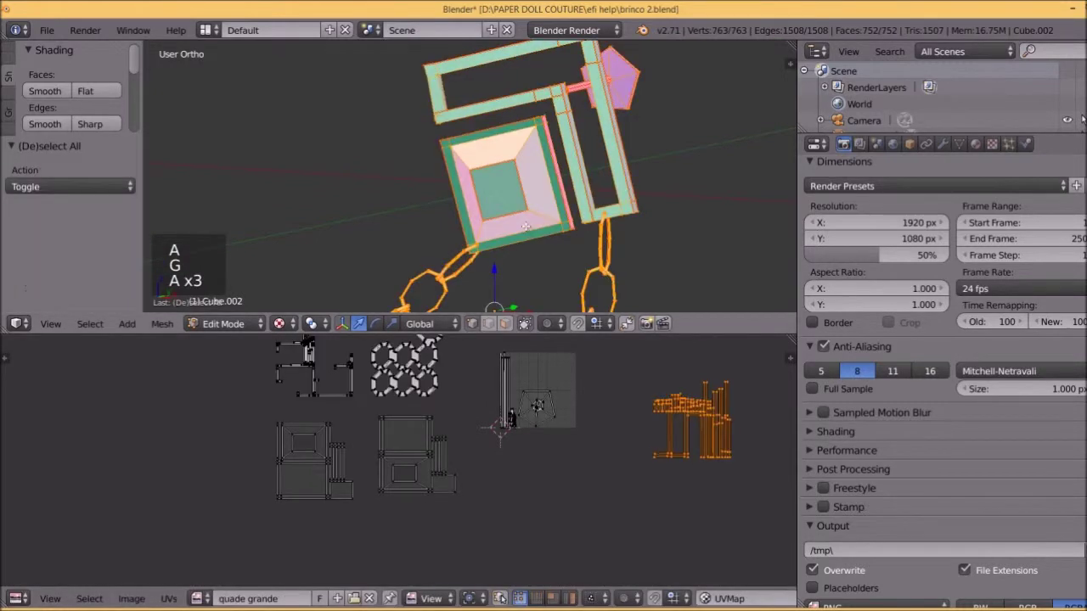
key("g")
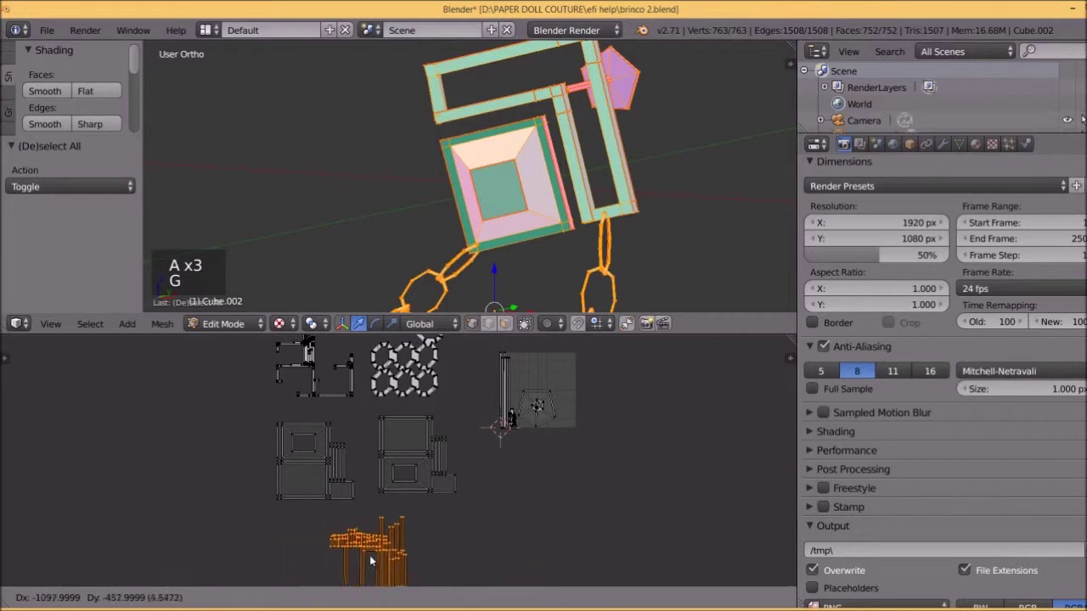
left_click(301, 551)
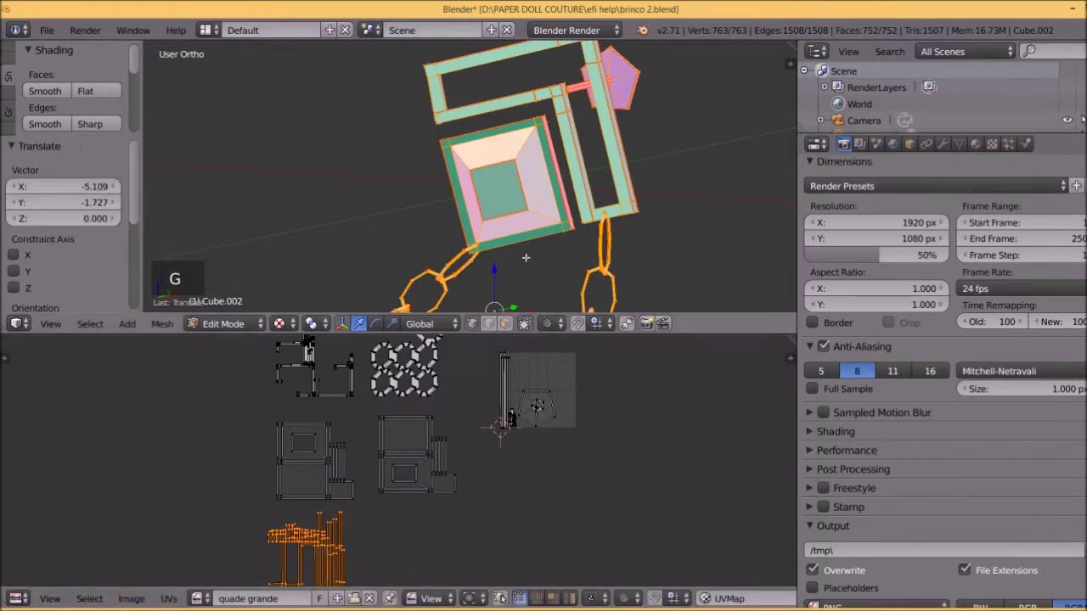
View the earring from the side and select the whole pentagonal backing at the end of the post.
middle_click_drag(565, 167, 550, 245, "shift")
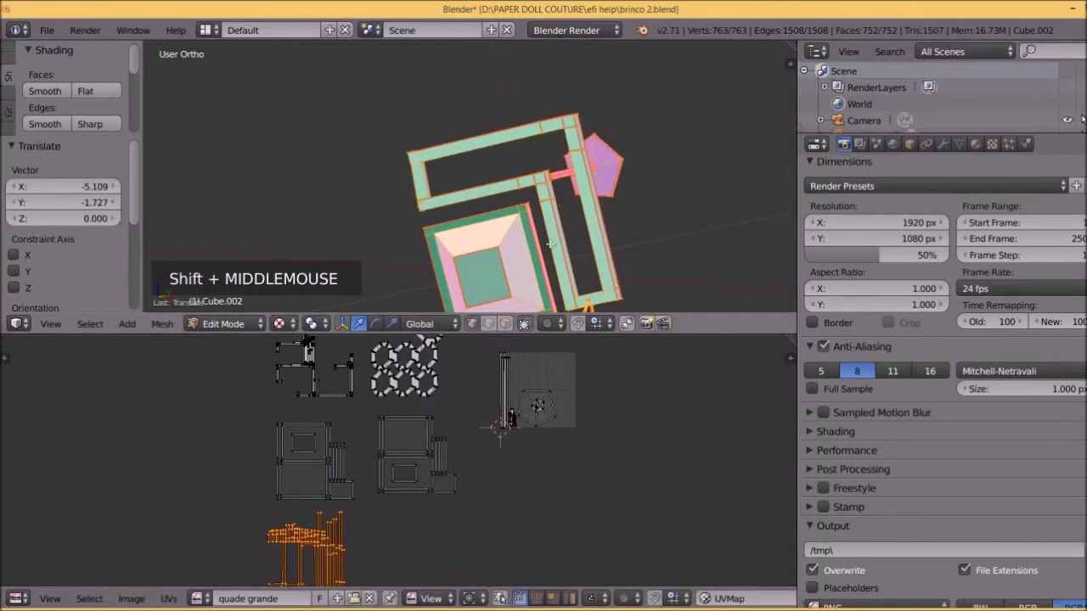
key("Tab")
middle_click_drag(577, 207, 420, 193)
key("Tab")
right_click(438, 192)
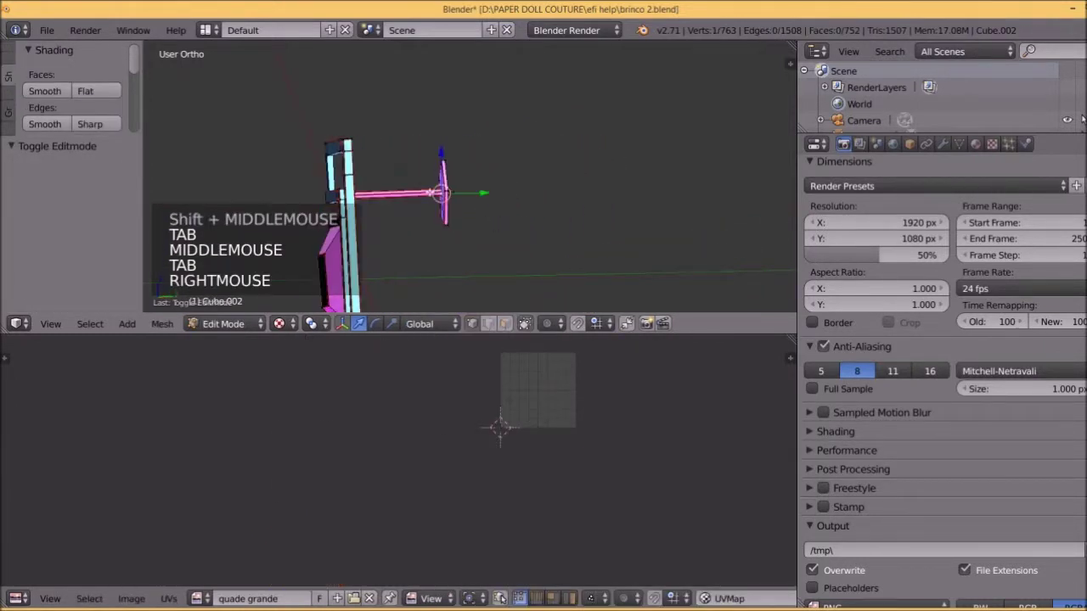
key("l")
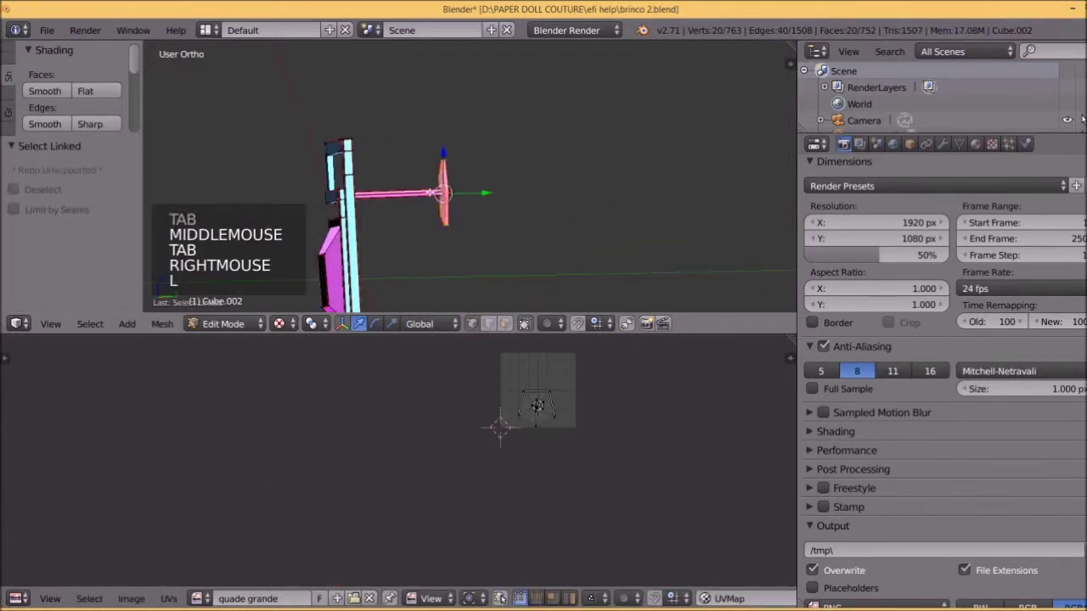
Select the whole earring post running through the pentagonal backing and unwrap it with Smart UV Project at an angle limit of 66.
scroll(458, 196, "up", 5)
middle_click_drag(441, 205, 392, 222, "shift")
right_click(535, 205)
right_click(387, 216)
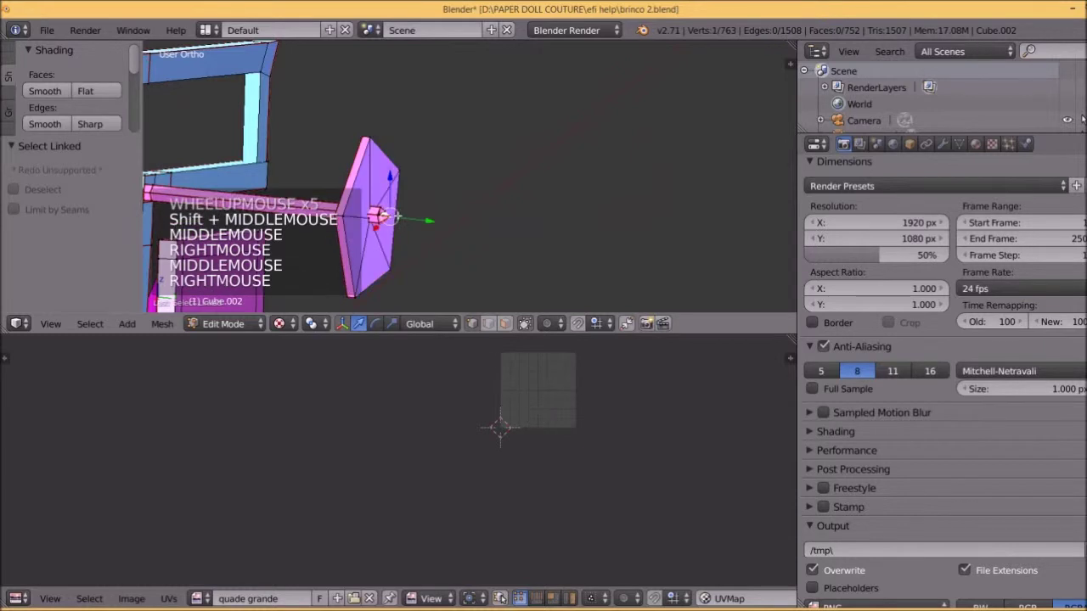
key("l")
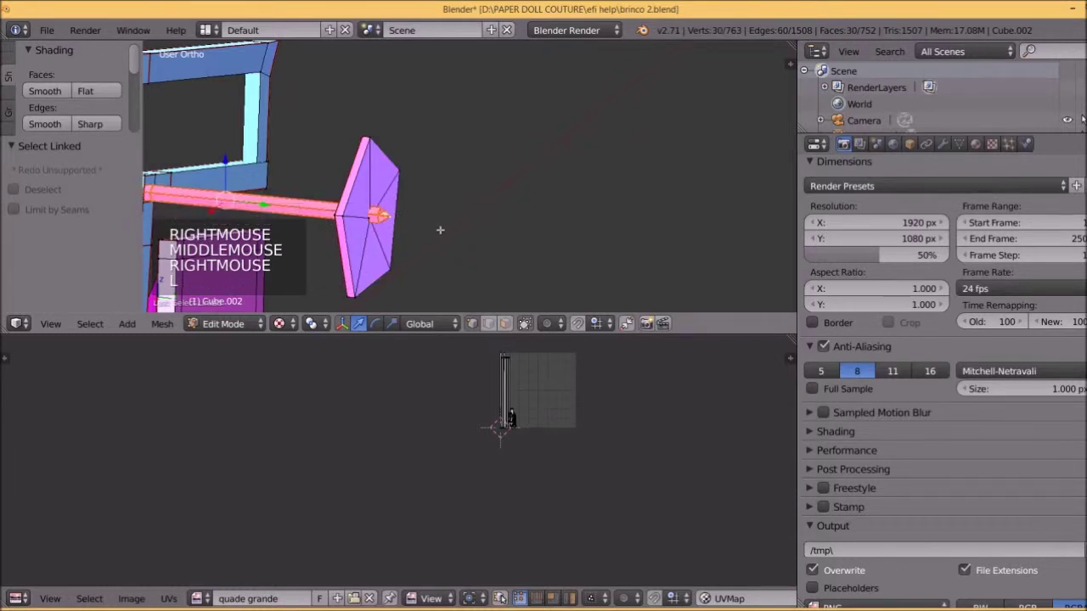
middle_click_drag(440, 229, 610, 227, "shift")
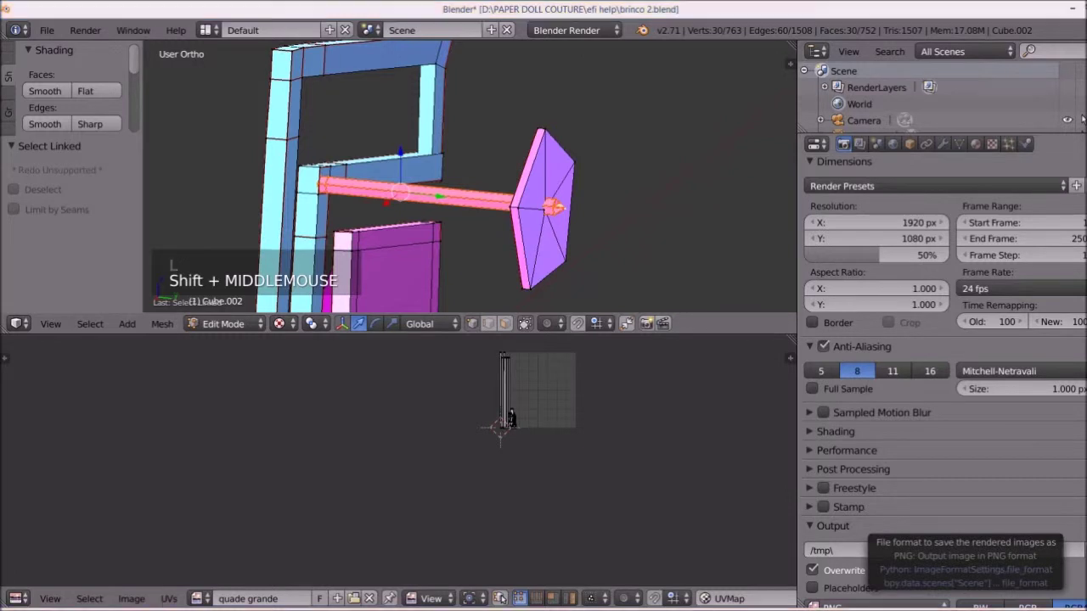
key("u")
left_click(550, 219)
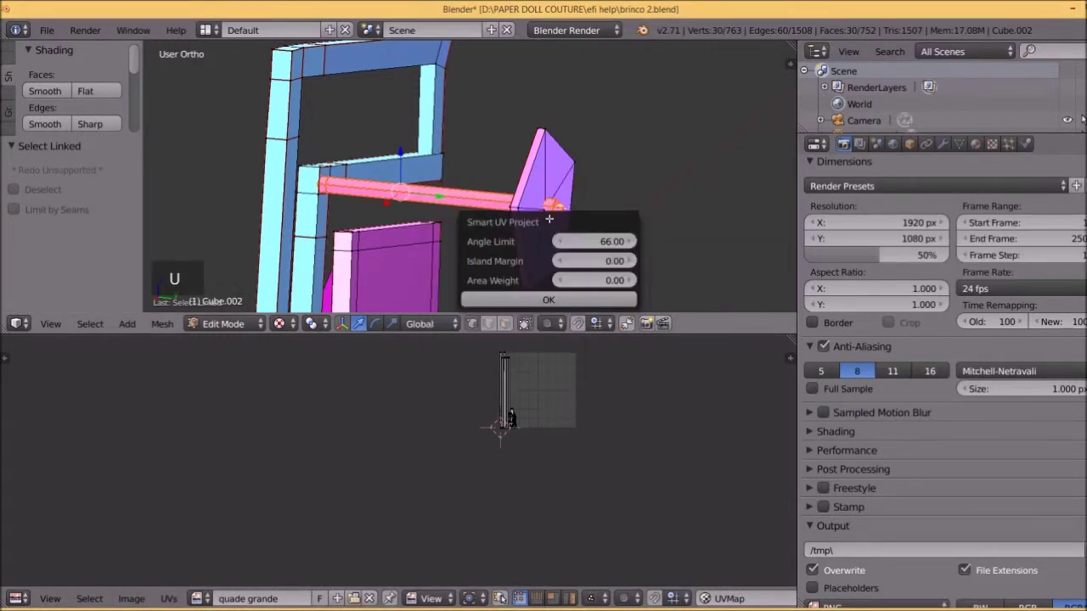
left_click(547, 300)
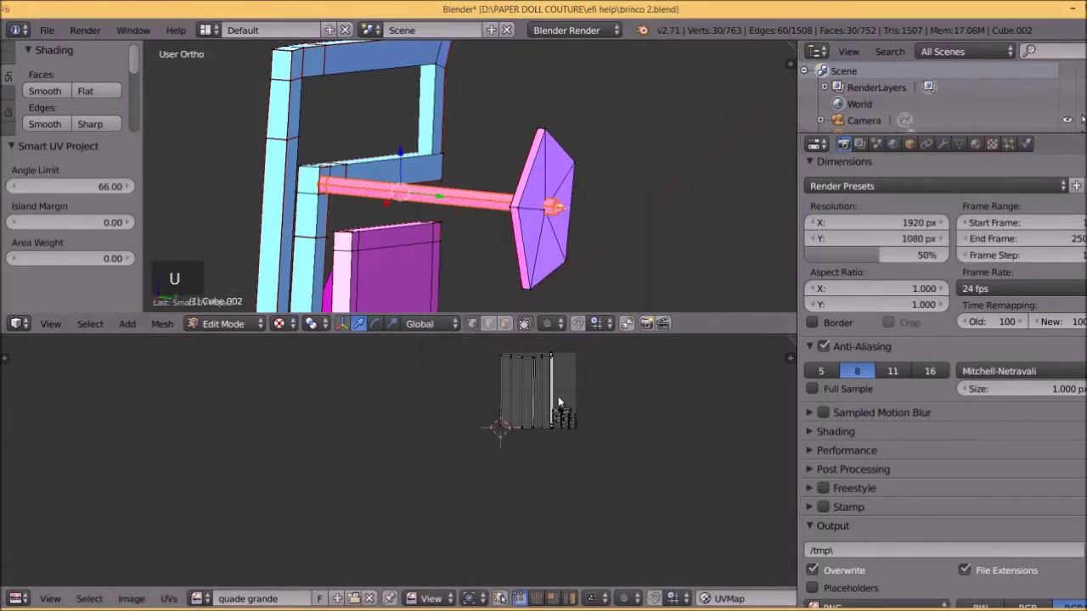
Move the earring post's UVs off the grid and, with the entire mesh's UVs shown, place them well below and right of the grid.
key("a")
key("g")
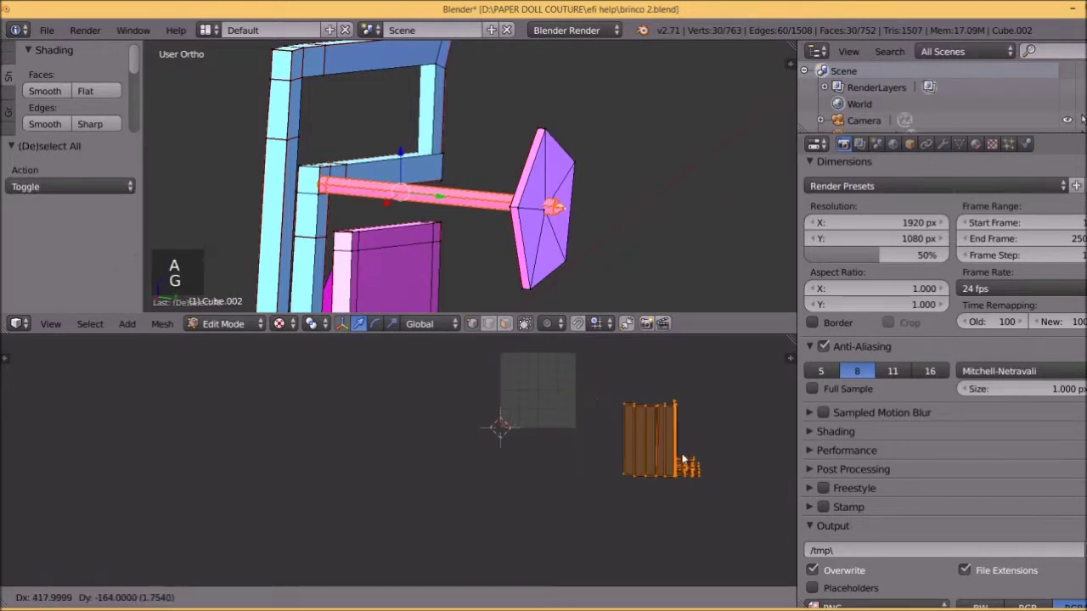
left_click(693, 460)
key("a")
key("a")
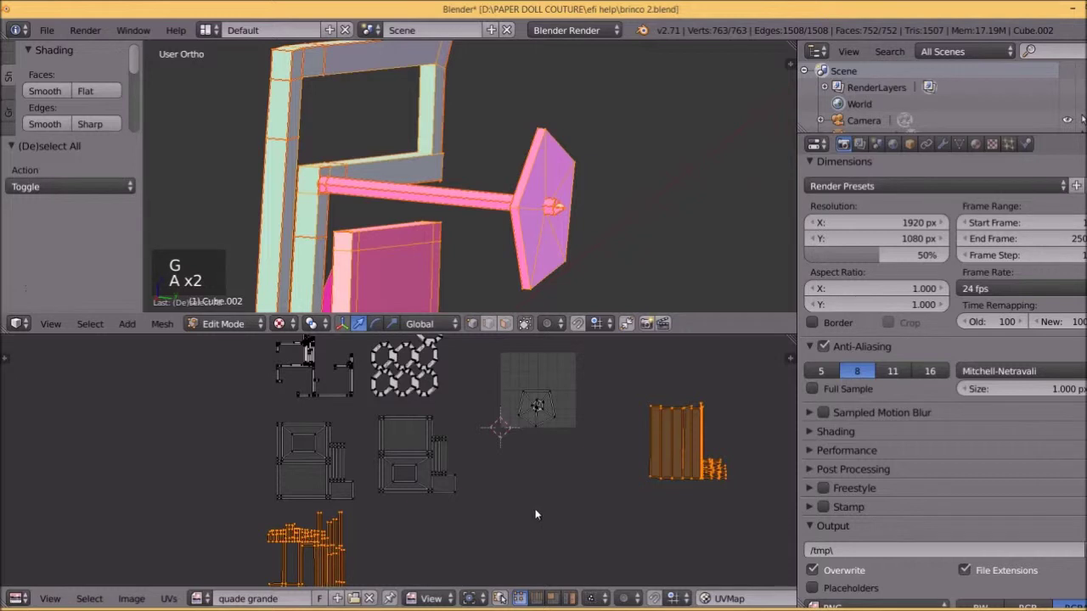
key("a")
key("b")
left_click_drag(623, 389, 754, 504)
key("g")
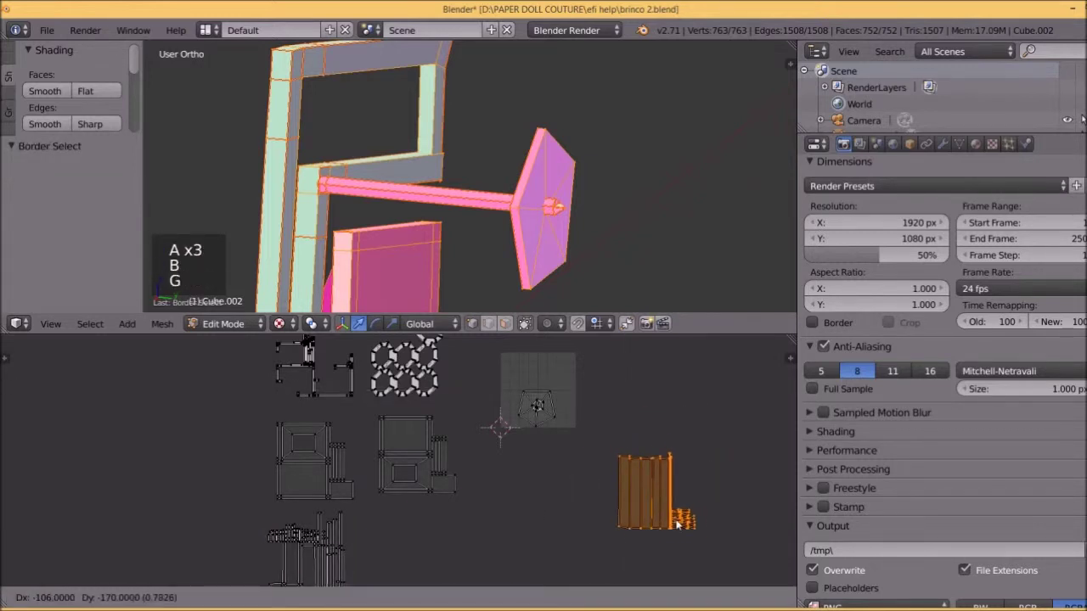
left_click(681, 528)
Select the whole pentagonal backing on the post and unwrap it with Smart UV Project at an angle limit of 66.
right_click(528, 286)
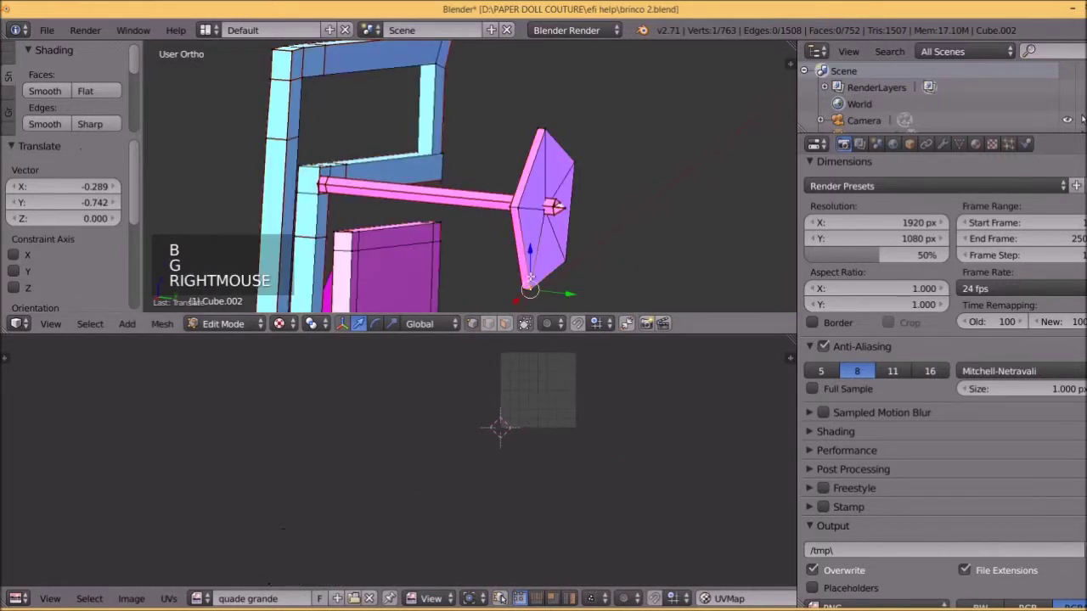
key("l")
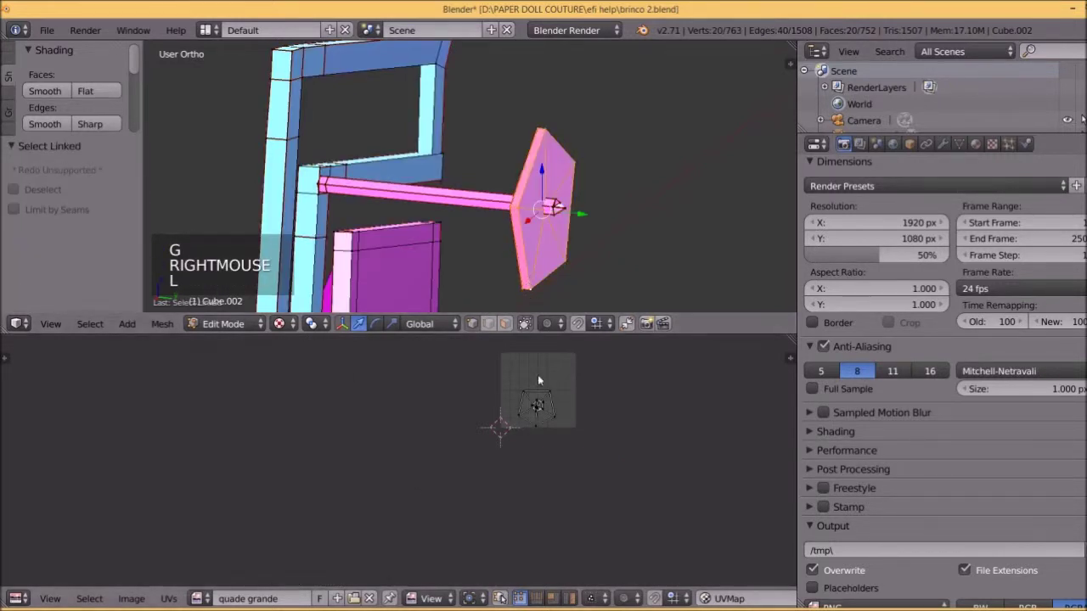
scroll(544, 401, "up", 5)
middle_click_drag(545, 400, 501, 469, "shift")
scroll(389, 479, "up", 2)
scroll(389, 479, "up", 2)
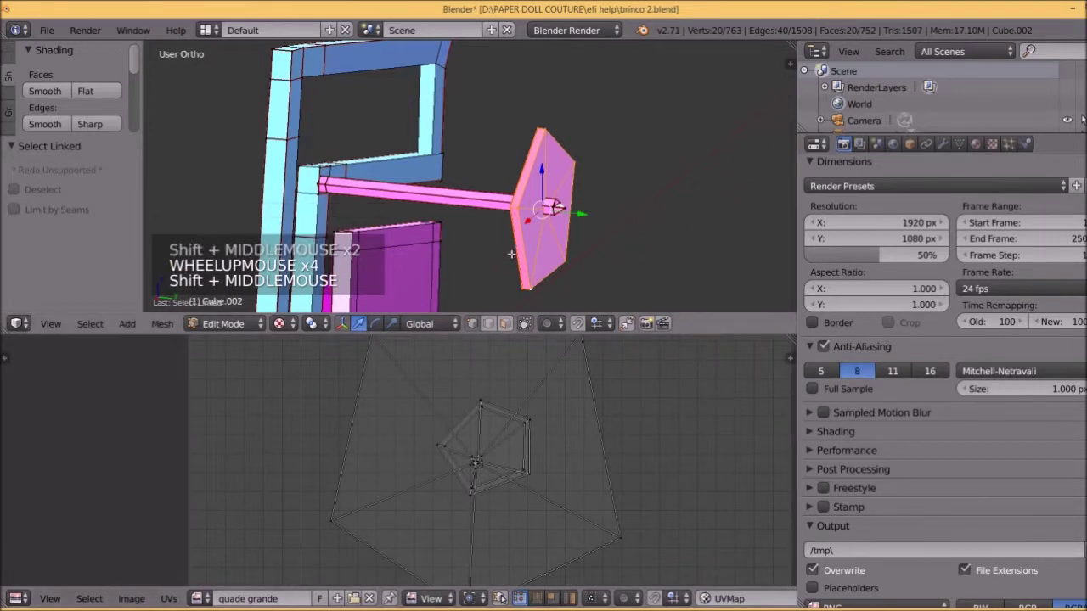
key("u")
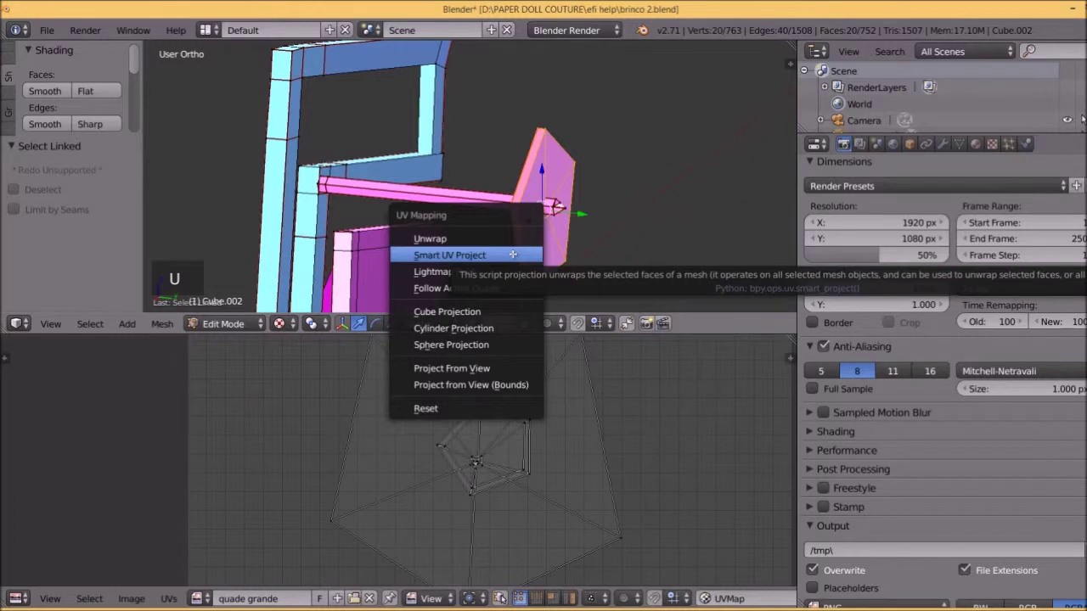
left_click(513, 255)
left_click(530, 334)
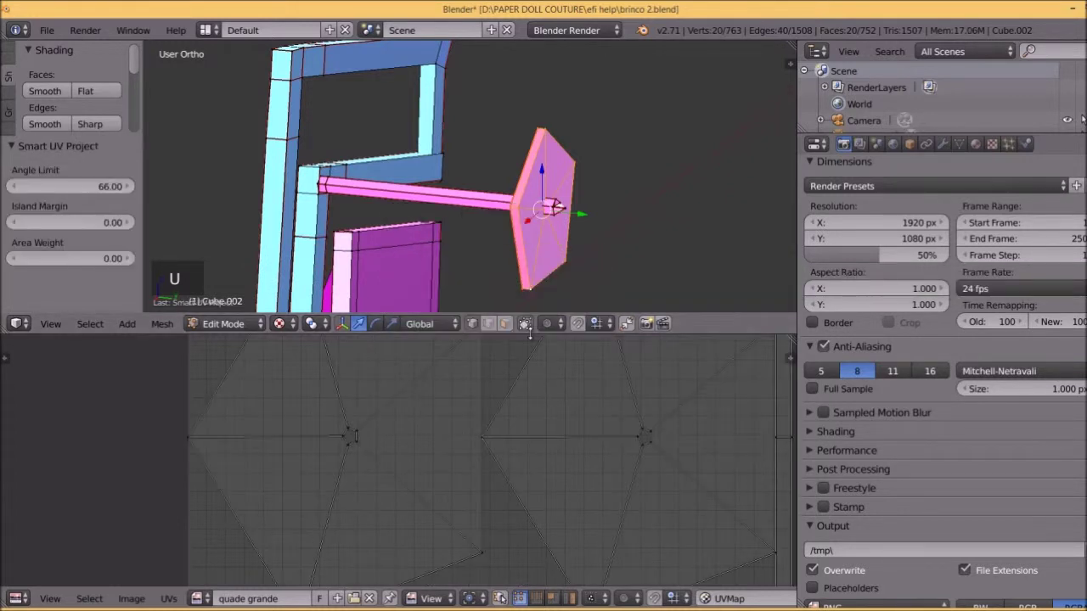
With the entire mesh's UVs shown, move the backing's UVs off the grid to its right, together with the post's UVs.
scroll(554, 416, "down", 5)
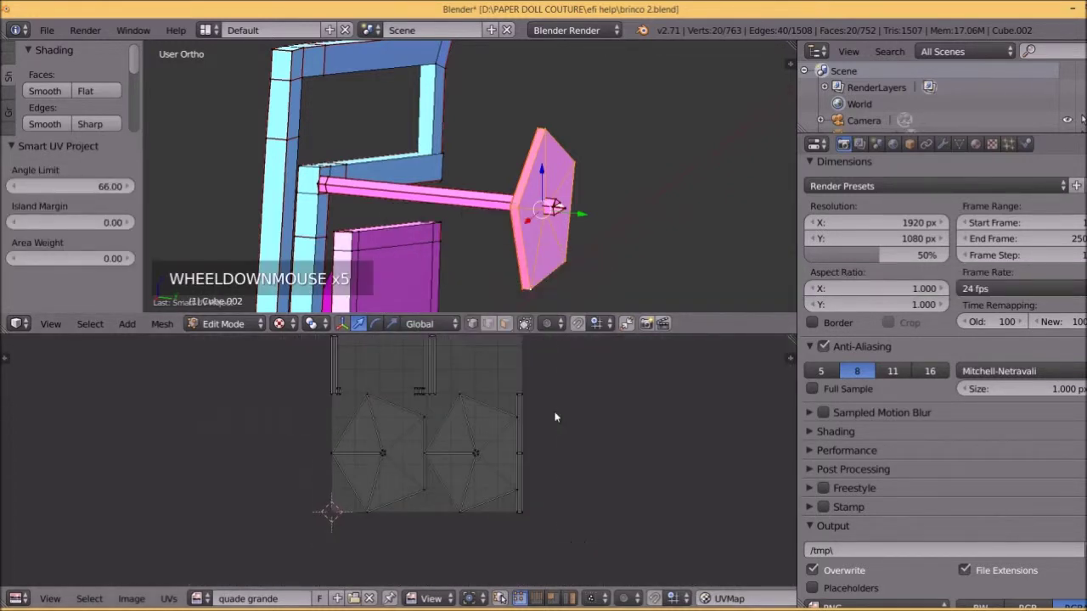
scroll(555, 416, "down", 2)
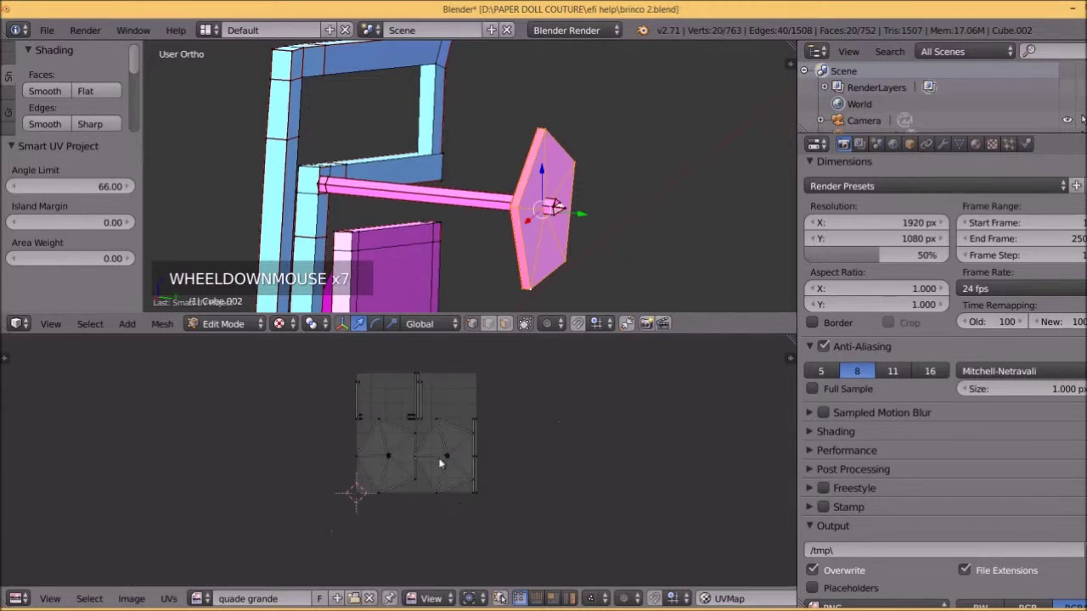
key("a")
scroll(439, 462, "down", 7)
scroll(427, 465, "up", 4)
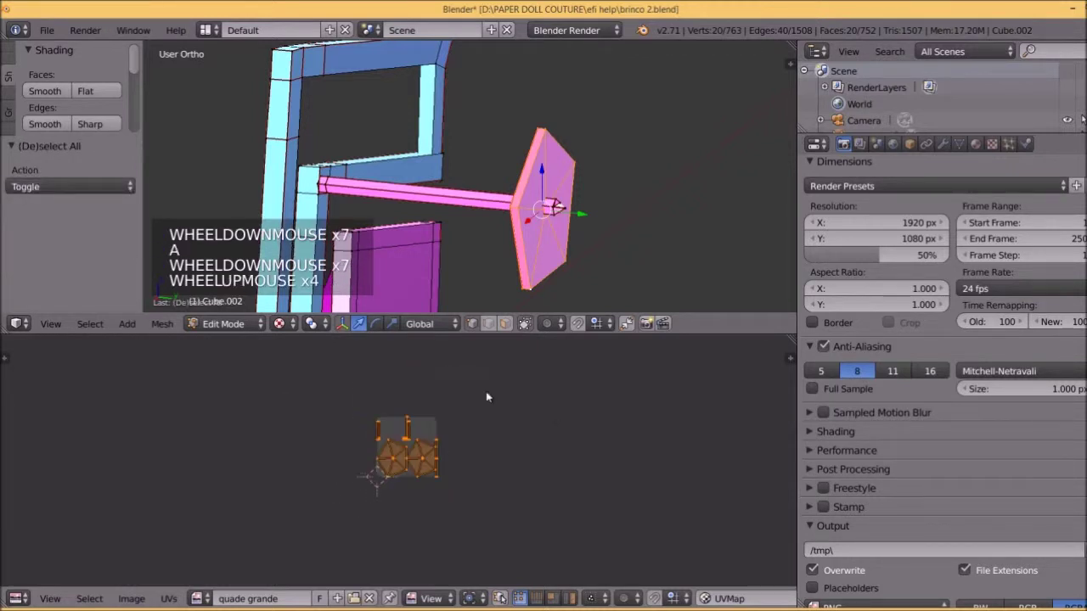
key("a")
key("a")
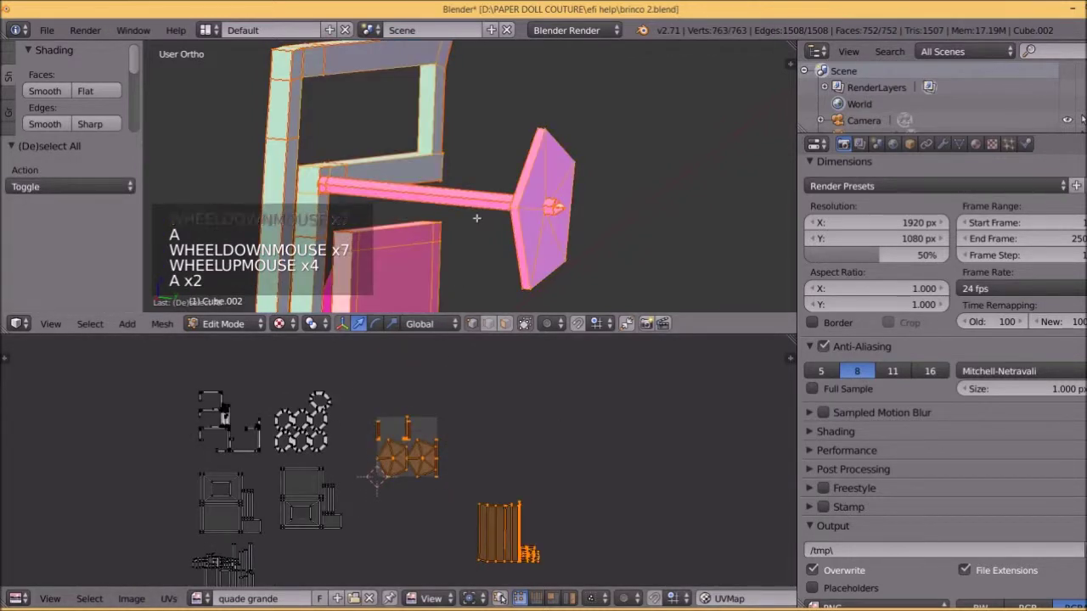
key("g")
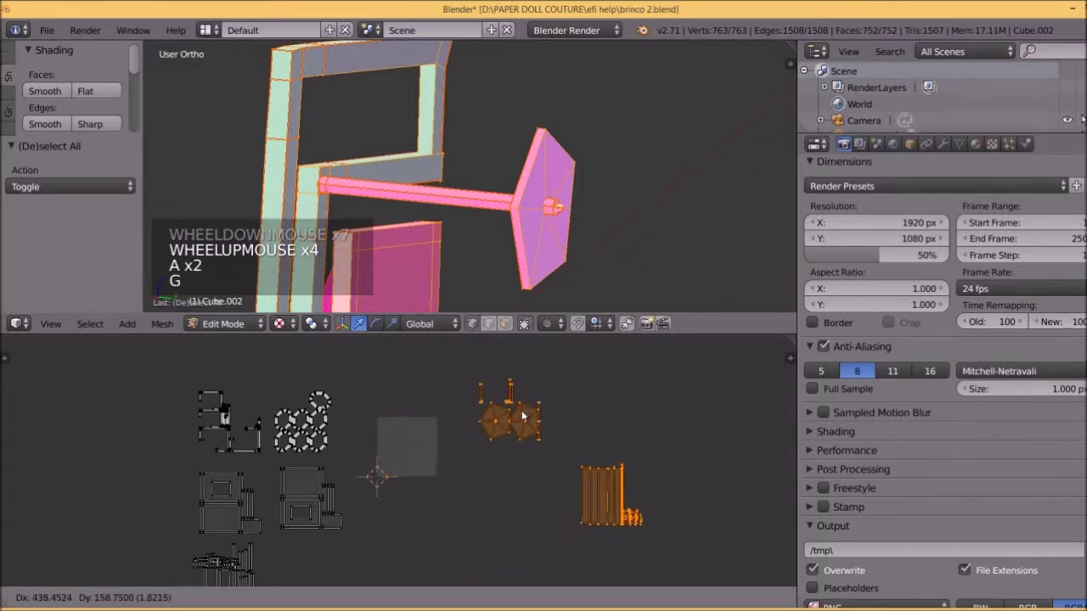
left_click(536, 470)
key("a")
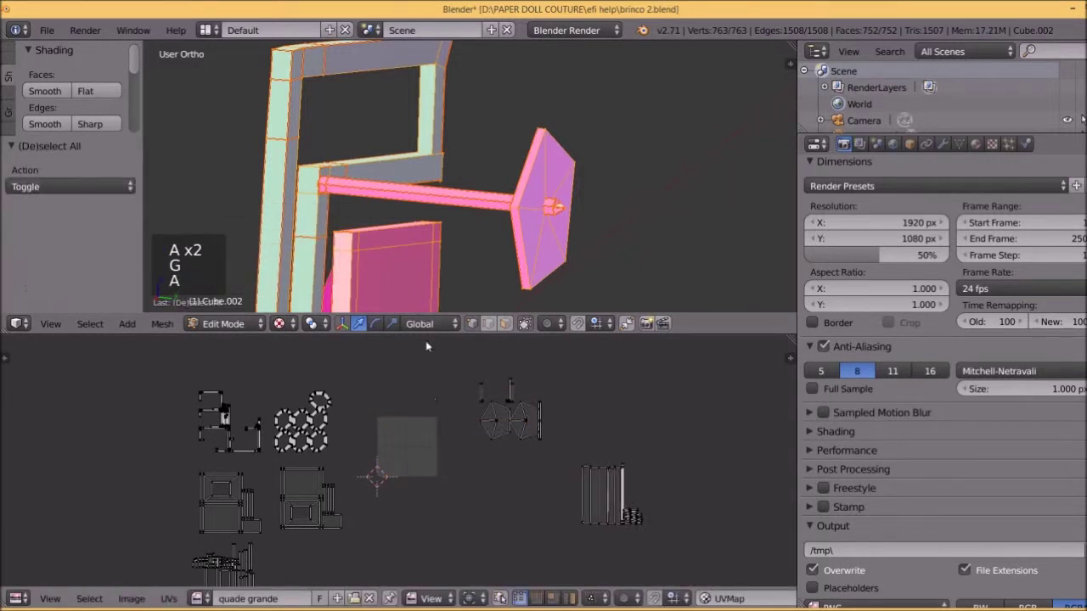
Enlarge the UV editor over most of the 3D view's area so that all UV groups can be arranged.
left_click_drag(429, 334, 429, 68)
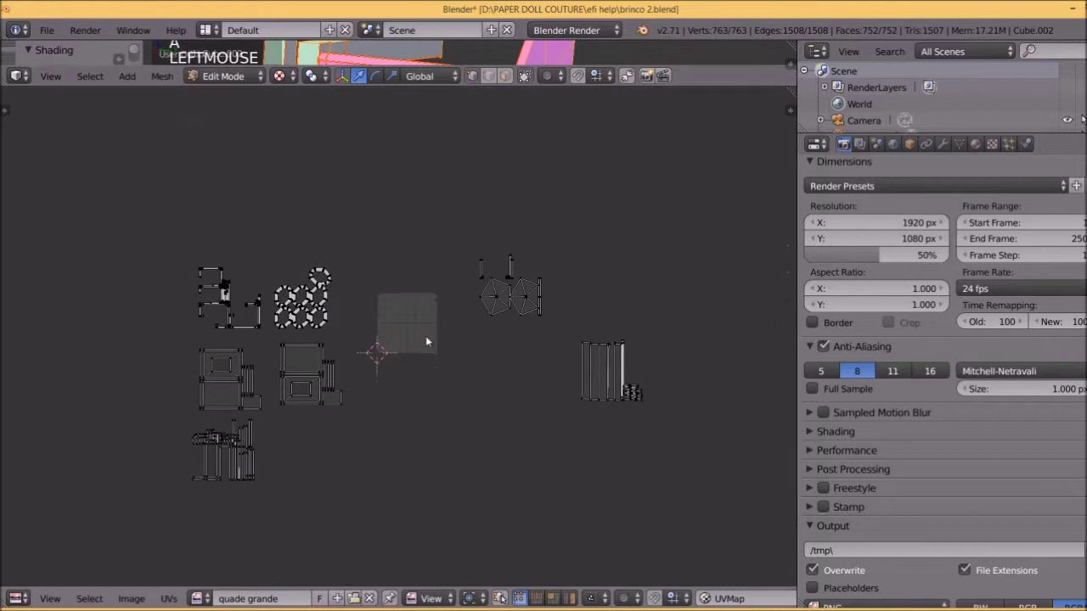
scroll(426, 335, "up", 3)
scroll(432, 359, "down", 3)
scroll(431, 360, "down", 1)
middle_click_drag(431, 359, 521, 383, "shift")
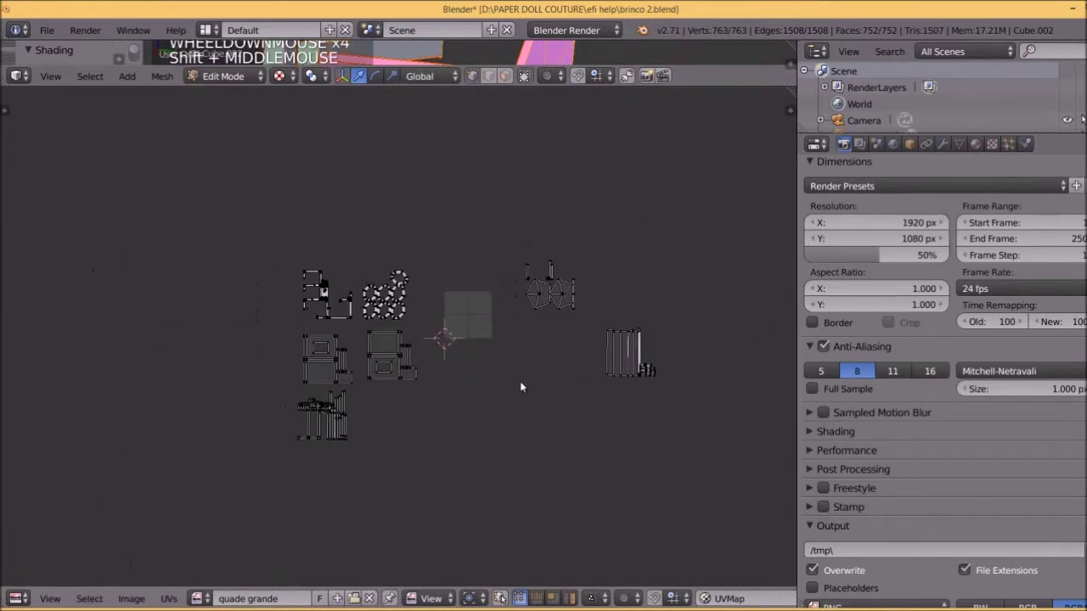
scroll(521, 387, "up", 1)
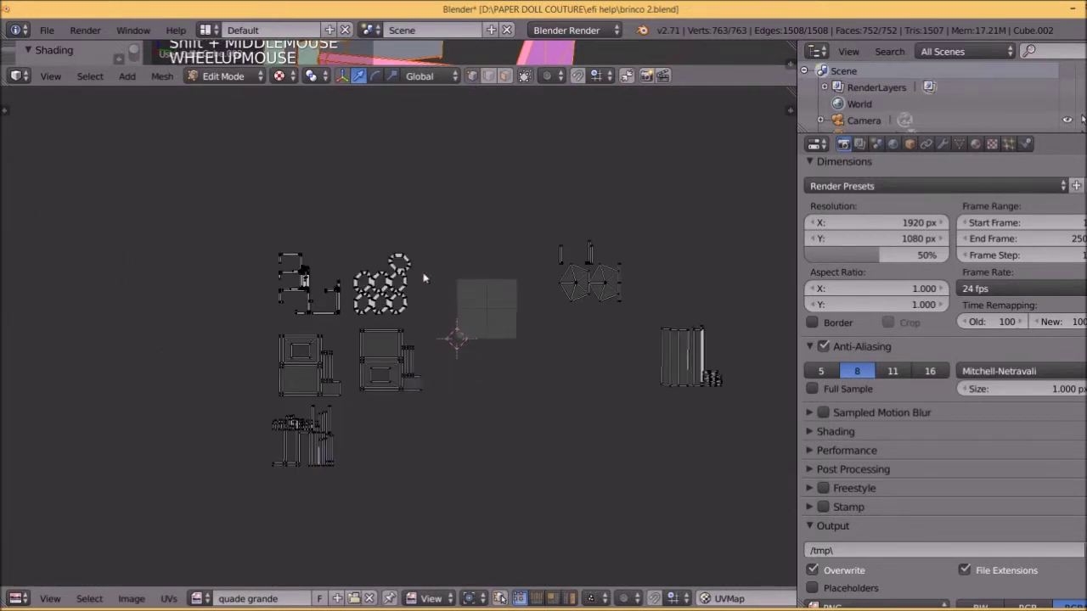
Select only the ring-shaped UV islands and move them over the grid's upper-left corner.
key("a")
key("a")
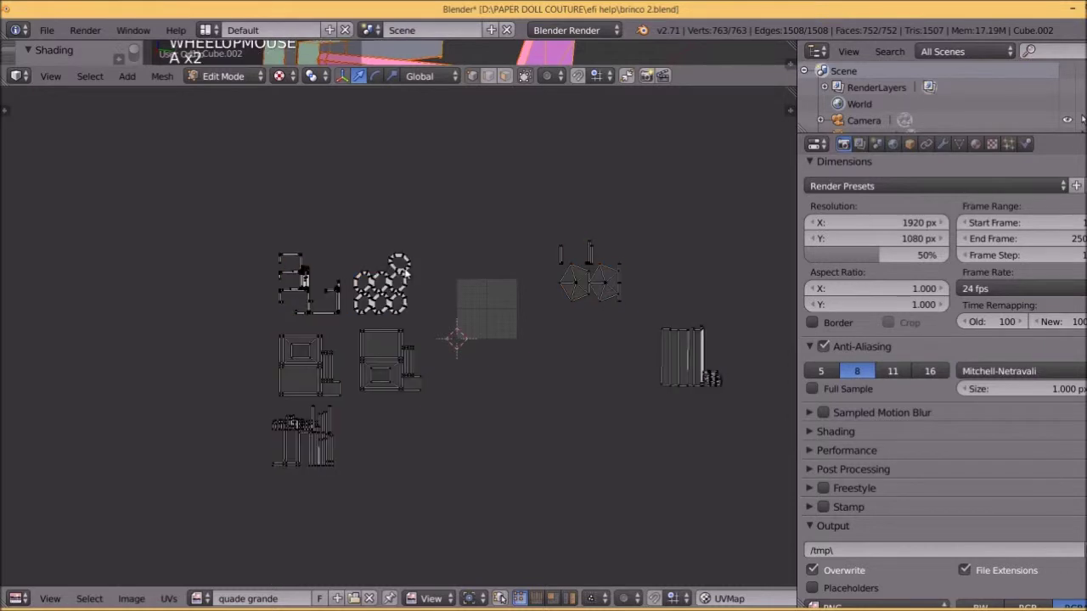
key("b")
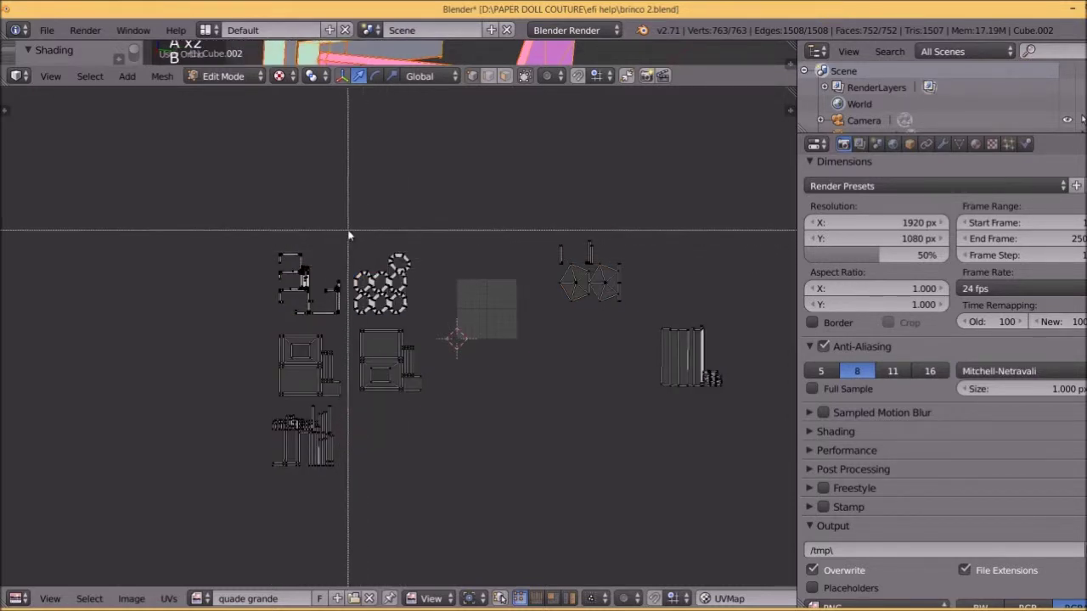
left_click_drag(348, 230, 418, 312)
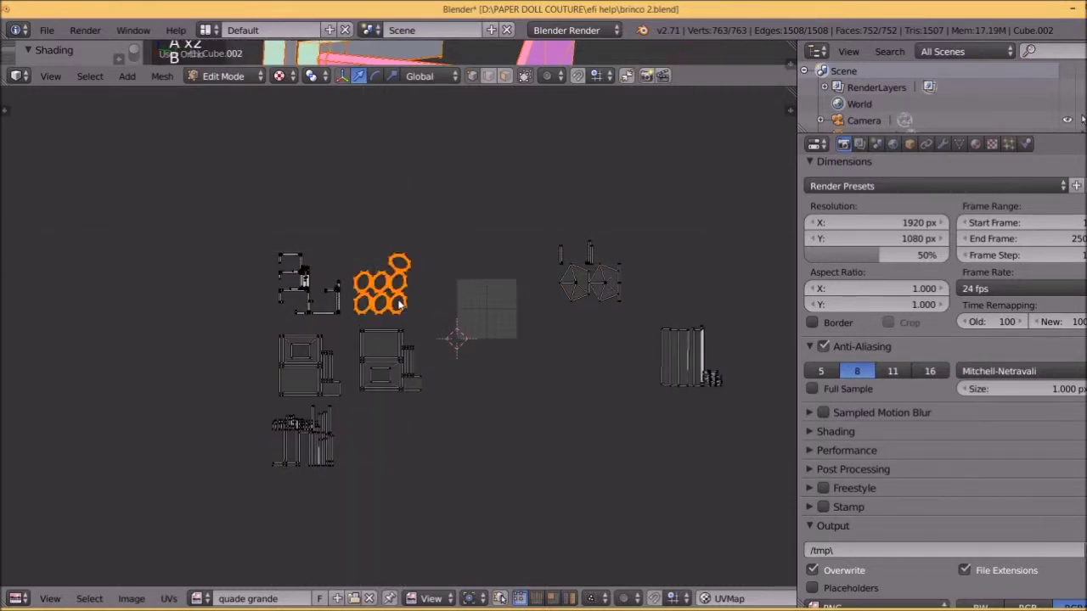
key("g")
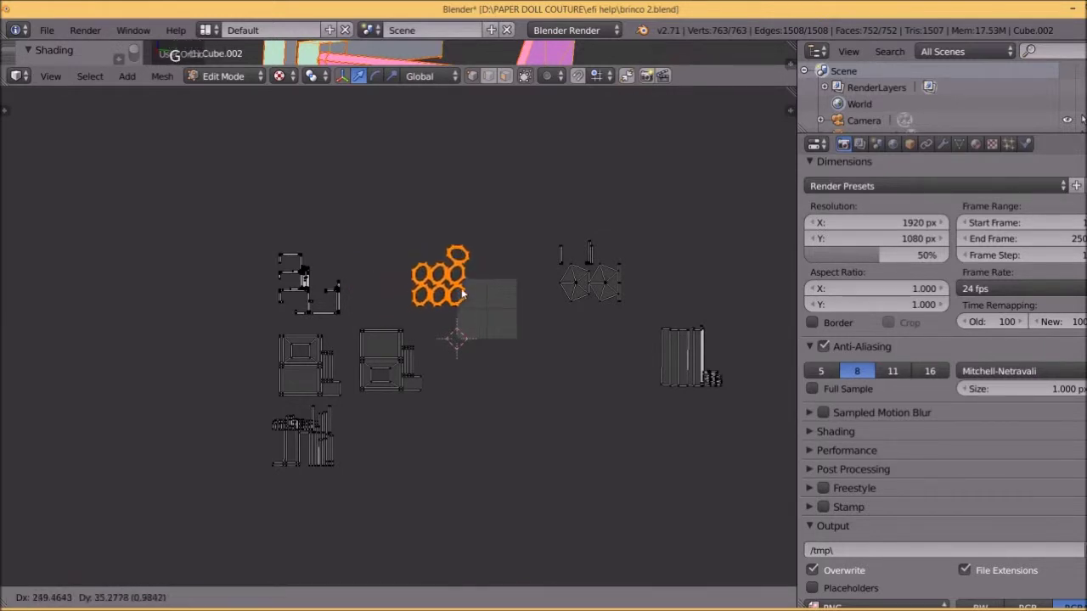
left_click(470, 299)
Place the UVs of the two framed square layouts side by side directly beneath the ring-shaped UV islands.
key("b")
left_click_drag(352, 316, 451, 421)
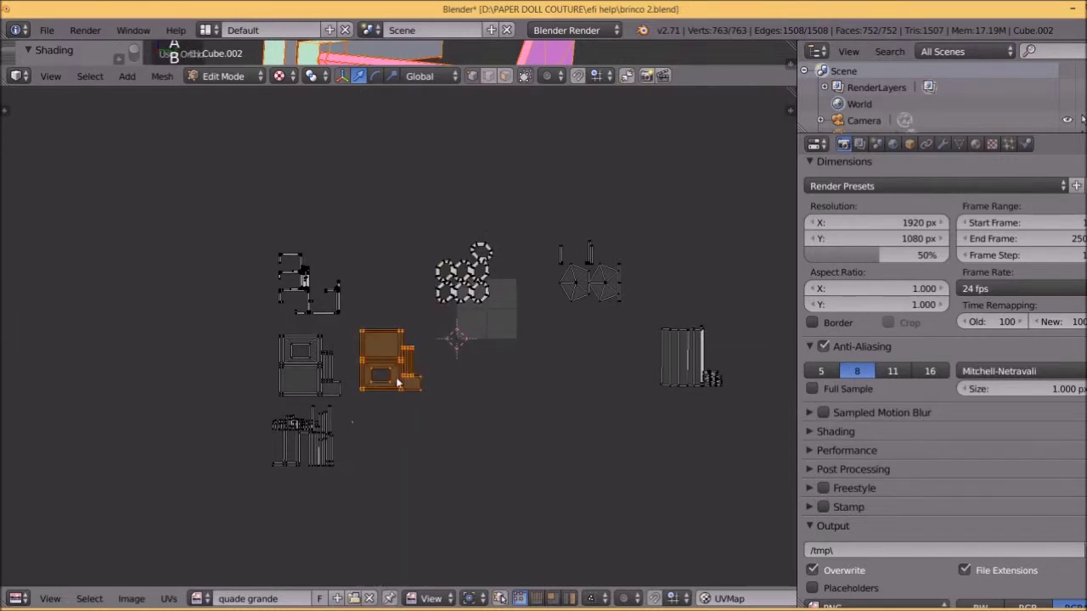
key("g")
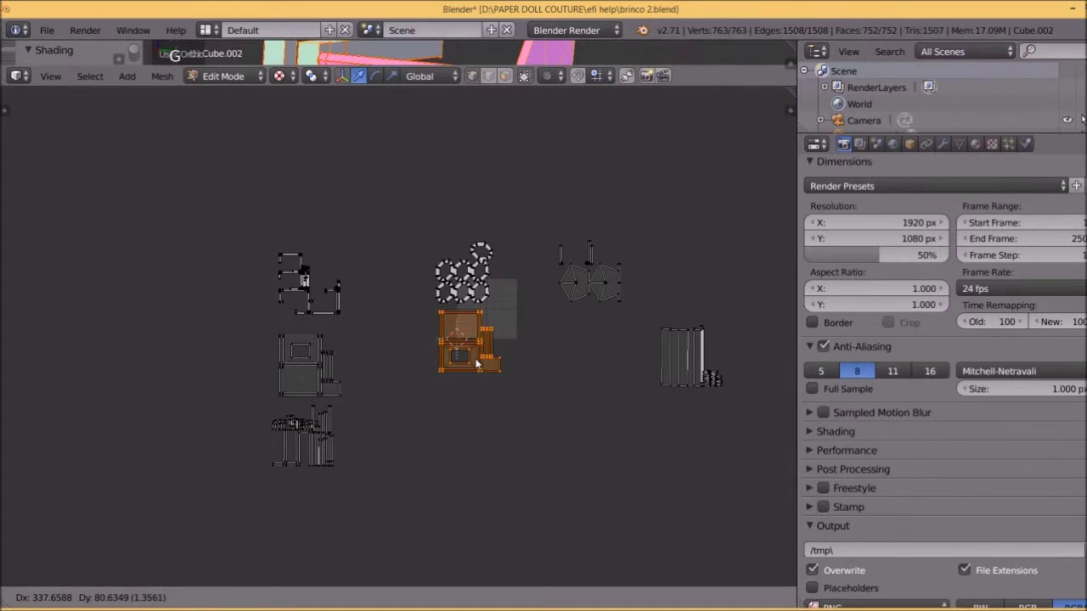
left_click(477, 363)
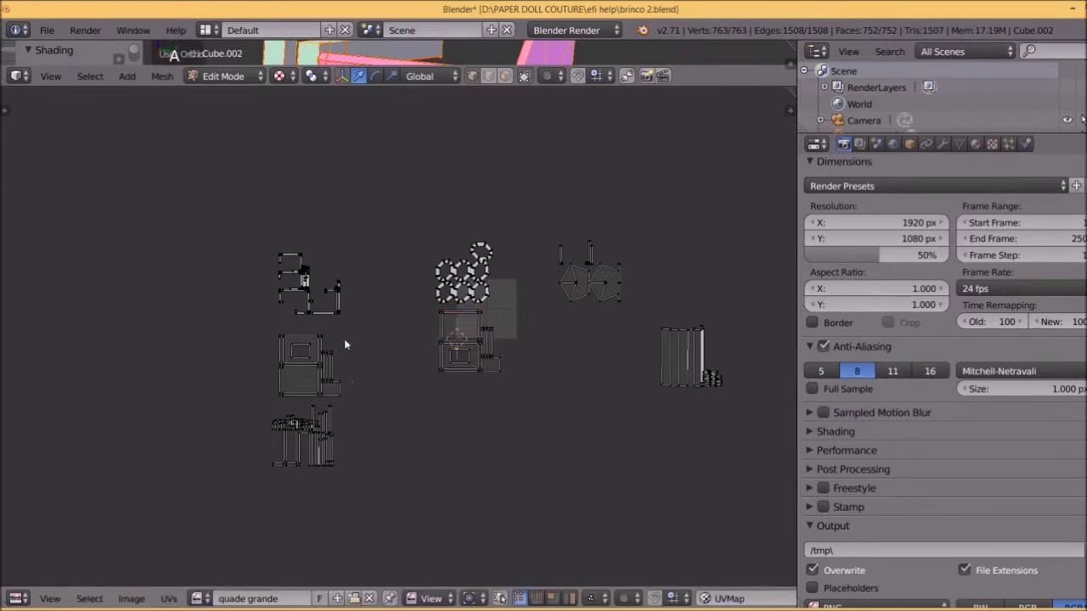
key("b")
left_click_drag(260, 329, 363, 399)
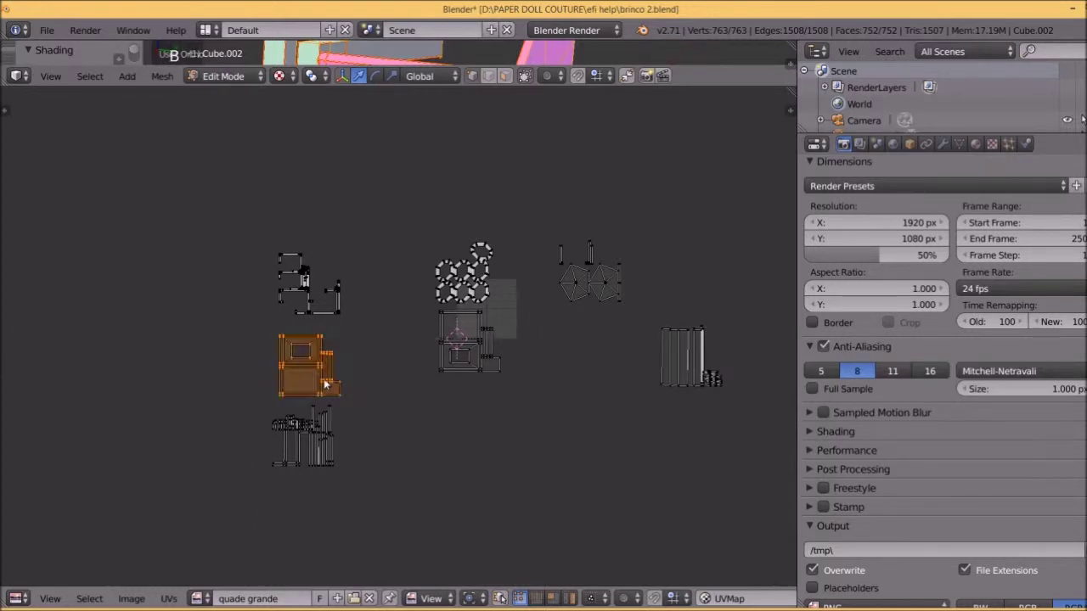
key("g")
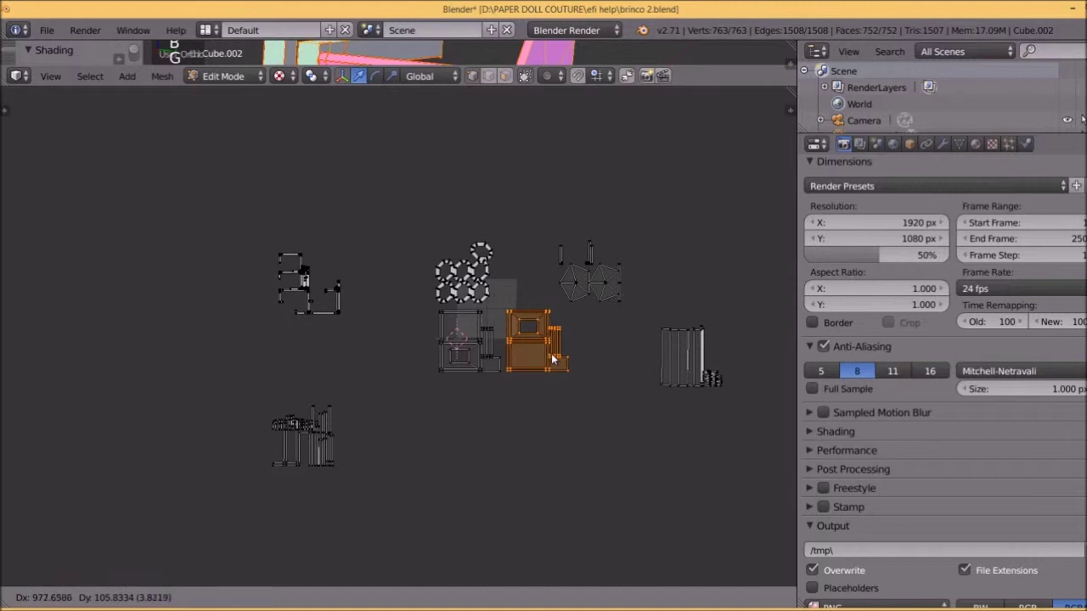
left_click(551, 362)
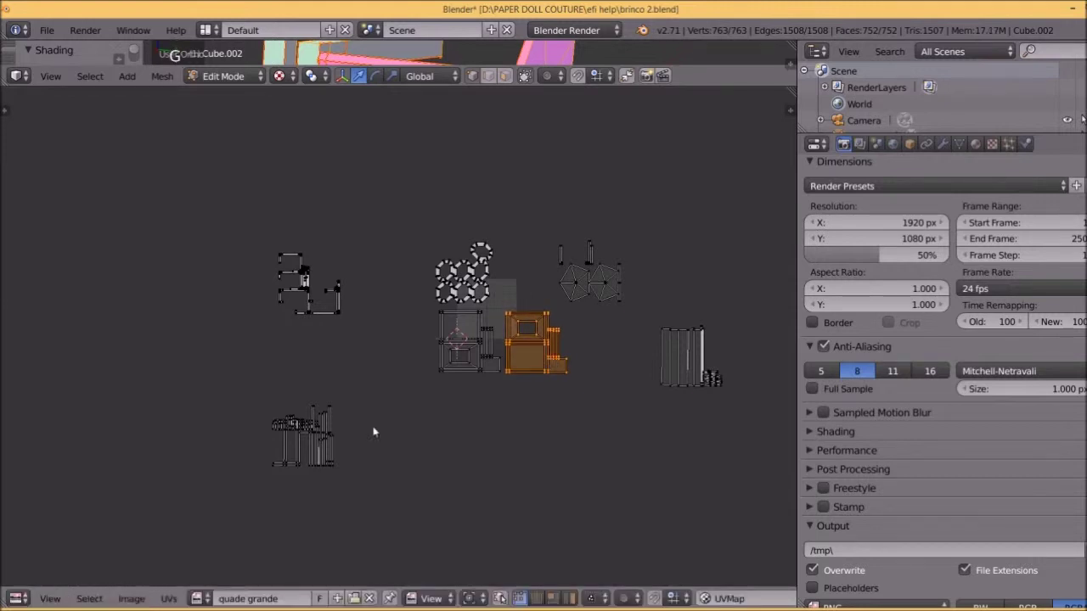
Move the rectangular frames' UVs beneath the left one of the two framed square layouts.
key("a")
key("b")
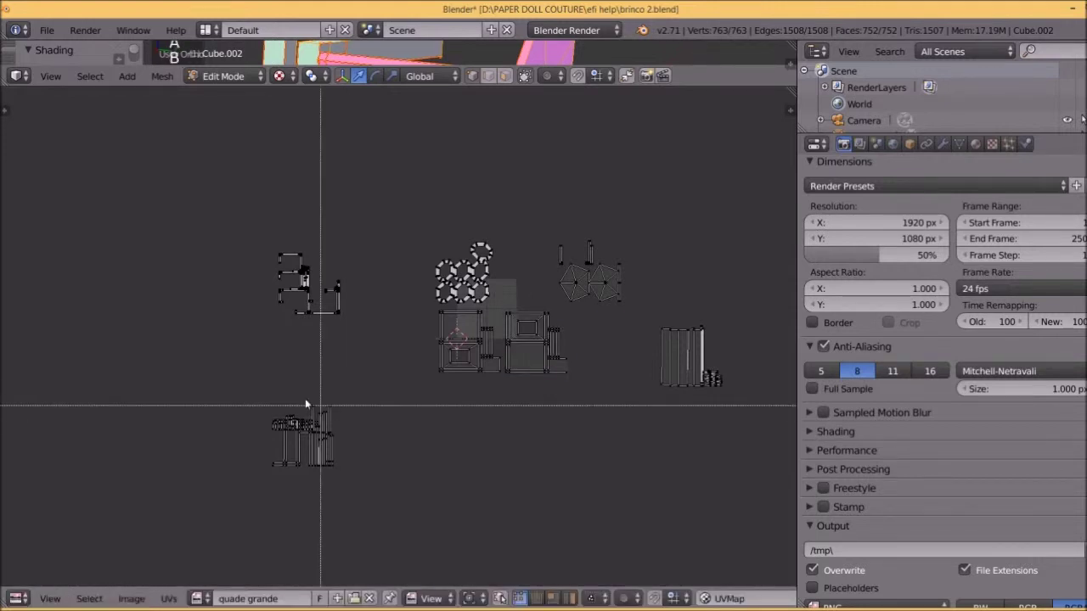
left_click_drag(253, 386, 353, 484)
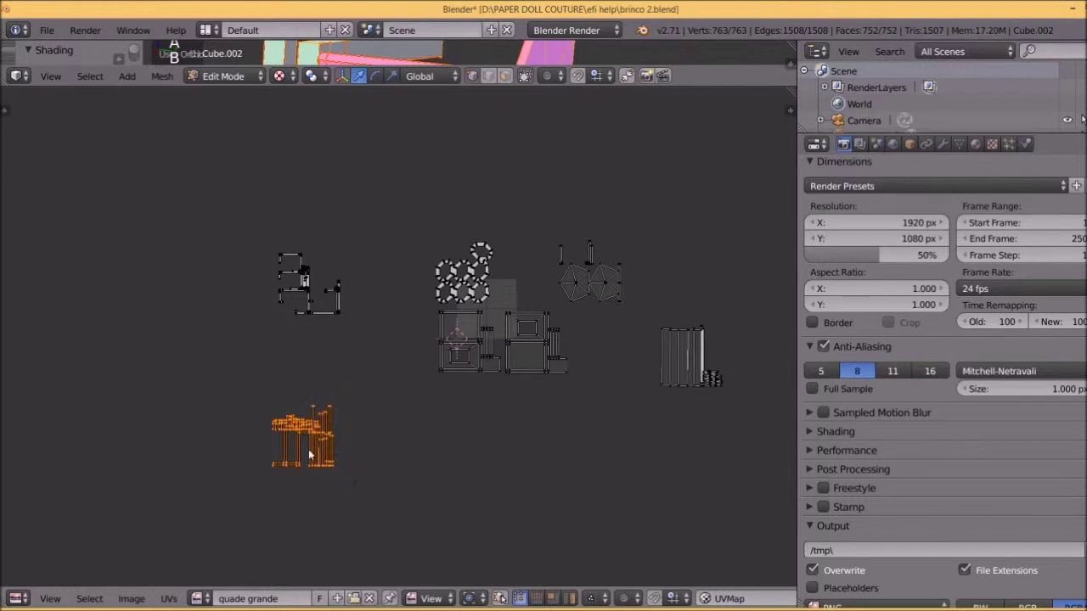
key("g")
left_click(471, 431)
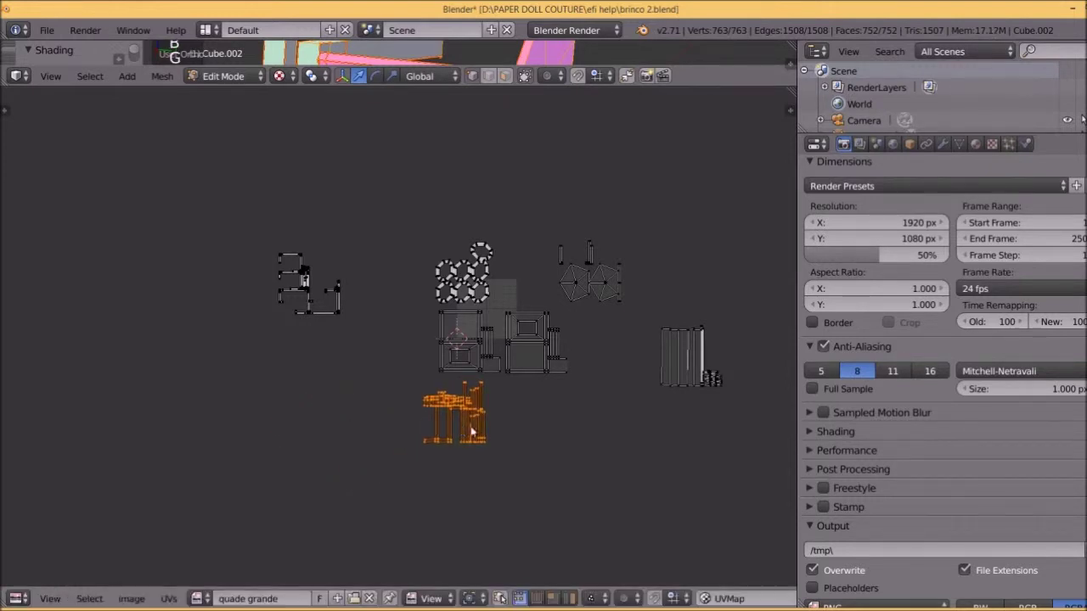
Move the earring post's long strip UVs close beside the rectangular frames' UVs in the bottom row.
key("a")
key("b")
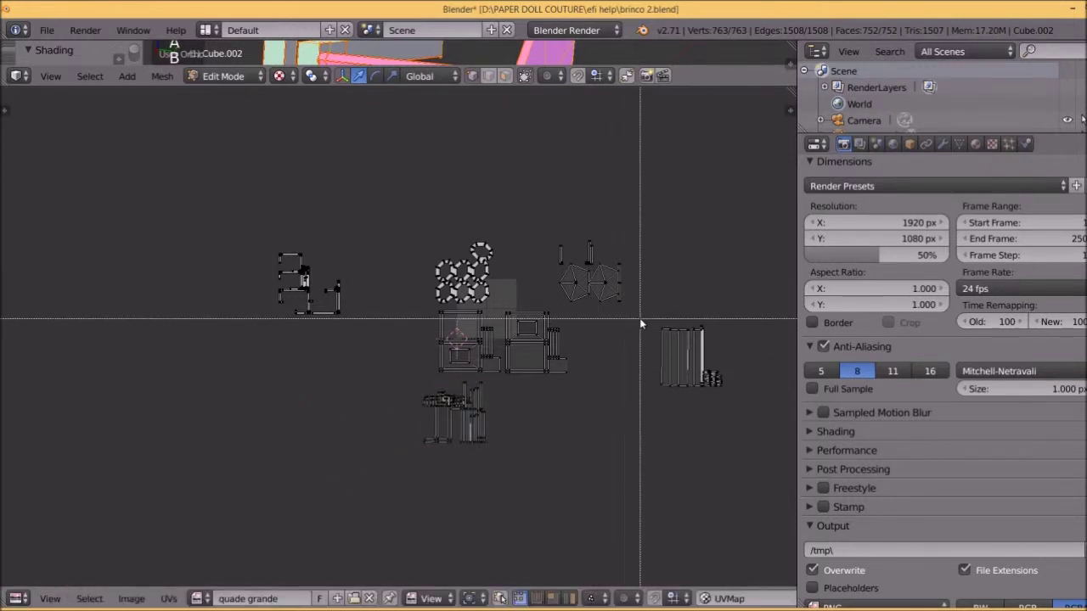
left_click_drag(639, 317, 734, 414)
key("g")
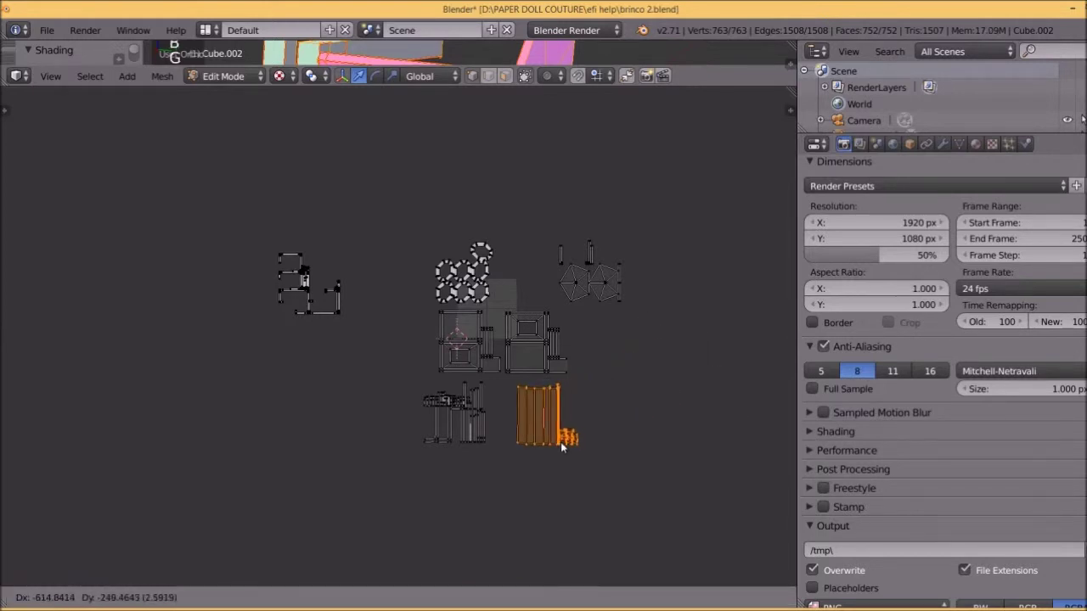
left_click(544, 439)
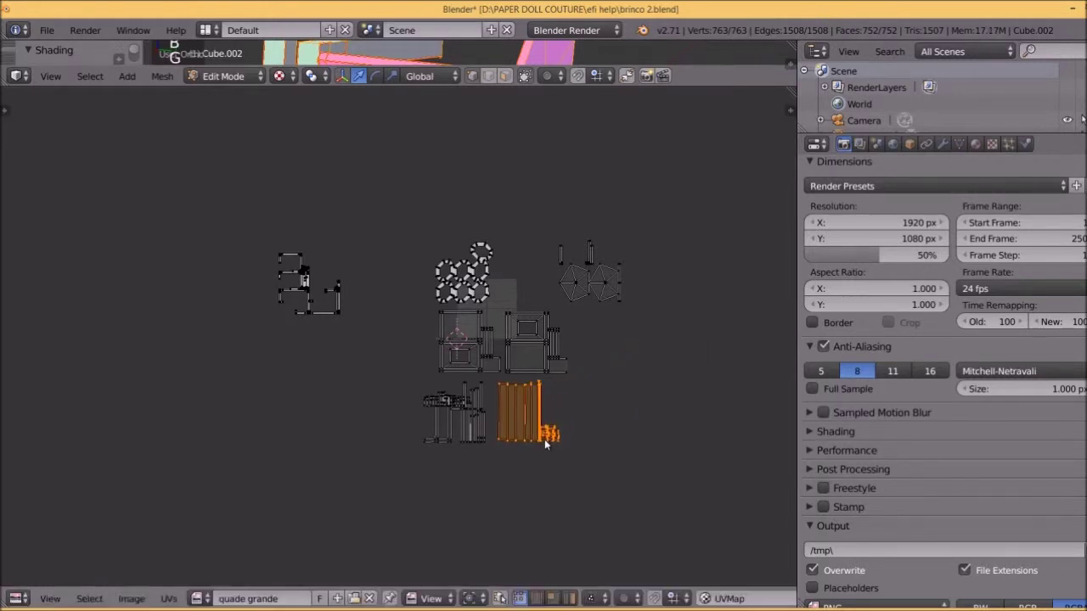
Move the pentagonal backing's UVs beside the ring-shaped islands, above the right one of the framed square layouts.
key("a")
key("b")
left_click_drag(541, 229, 650, 319)
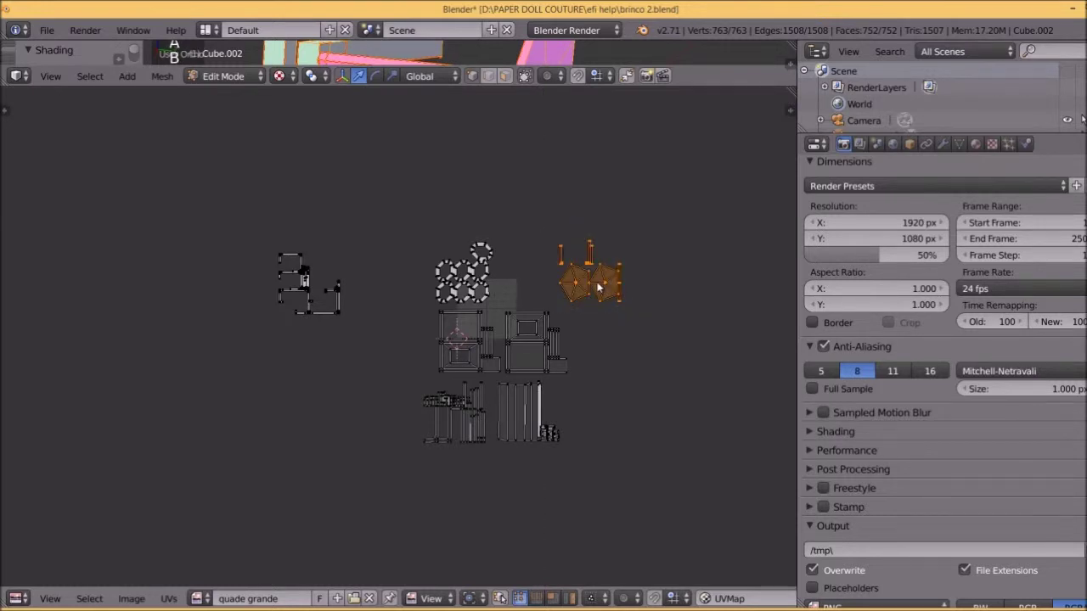
key("g")
left_click(530, 292)
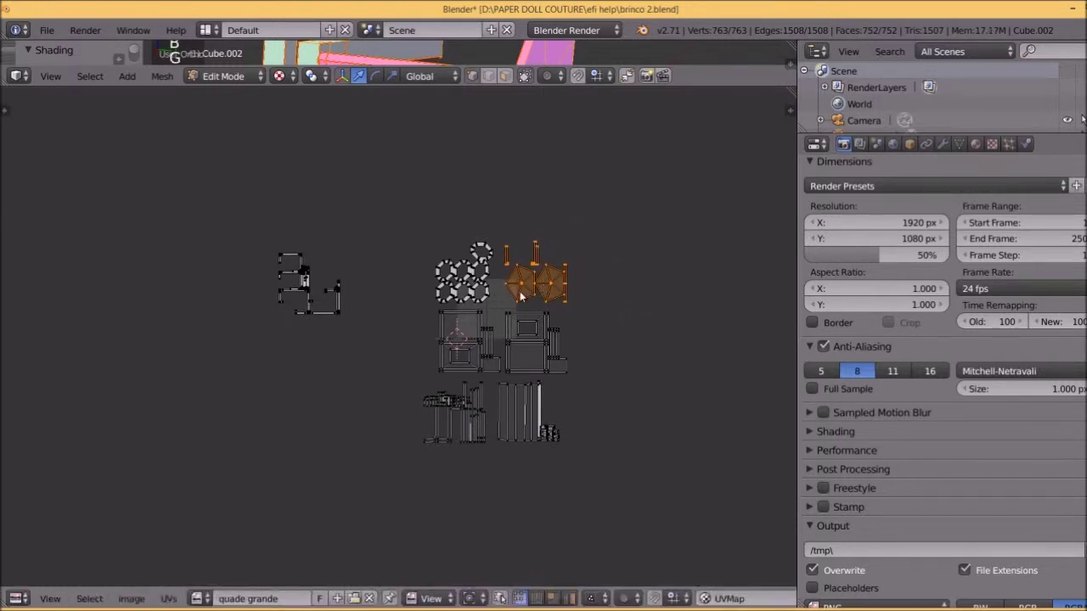
Move the stray group of thin bracket-shaped UVs to the end of the bottom row, beside the post strips, and scale it down slightly.
key("a")
key("b")
left_click_drag(248, 232, 340, 314)
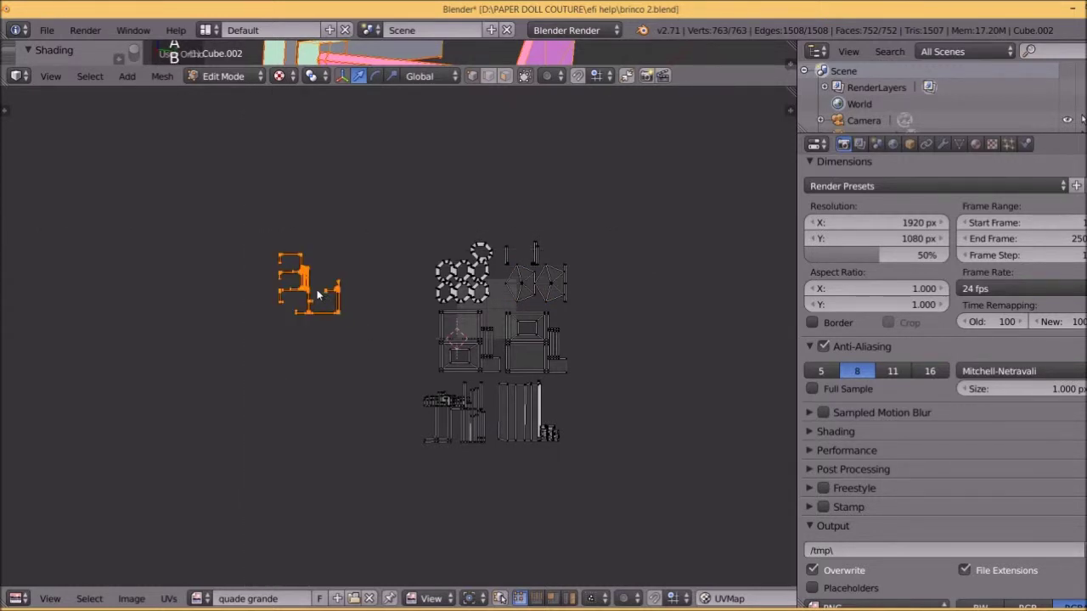
key("g")
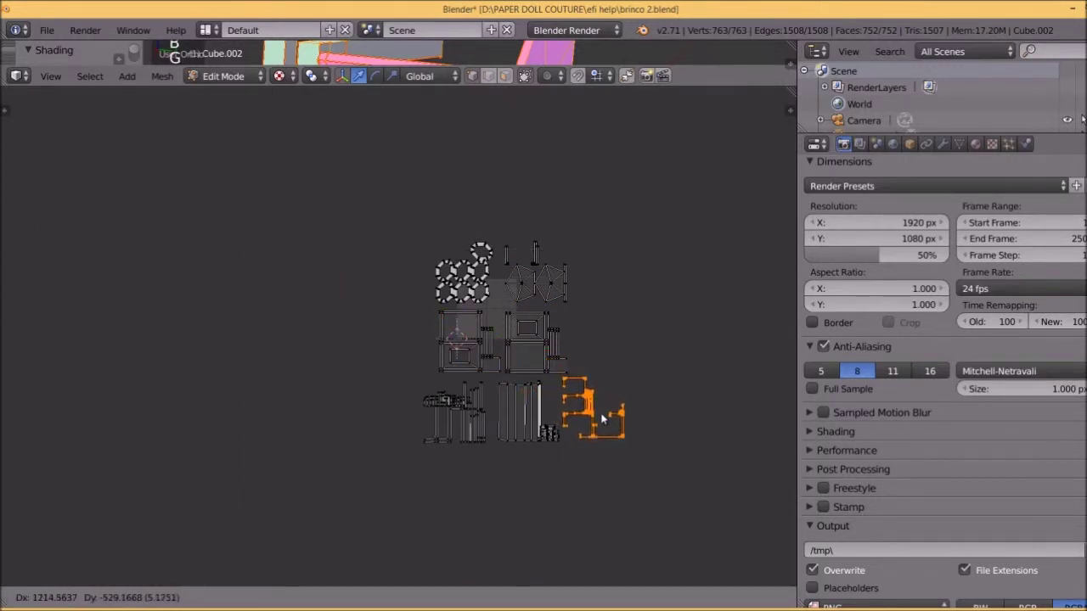
left_click(602, 415)
key("s")
left_click(609, 437)
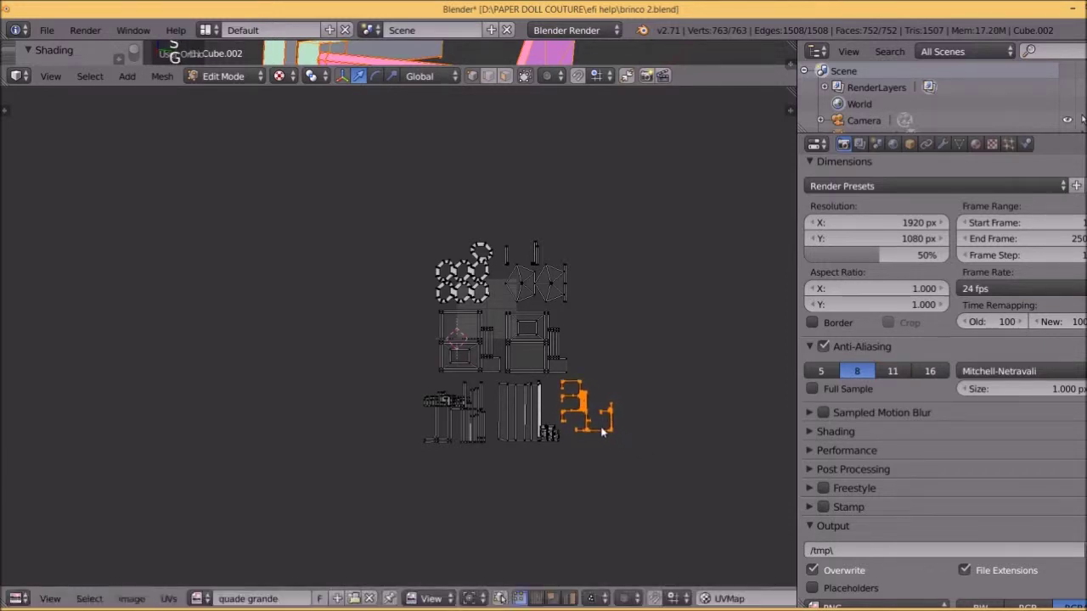
scroll(600, 435, "up", 3)
middle_click_drag(600, 435, 388, 400, "shift")
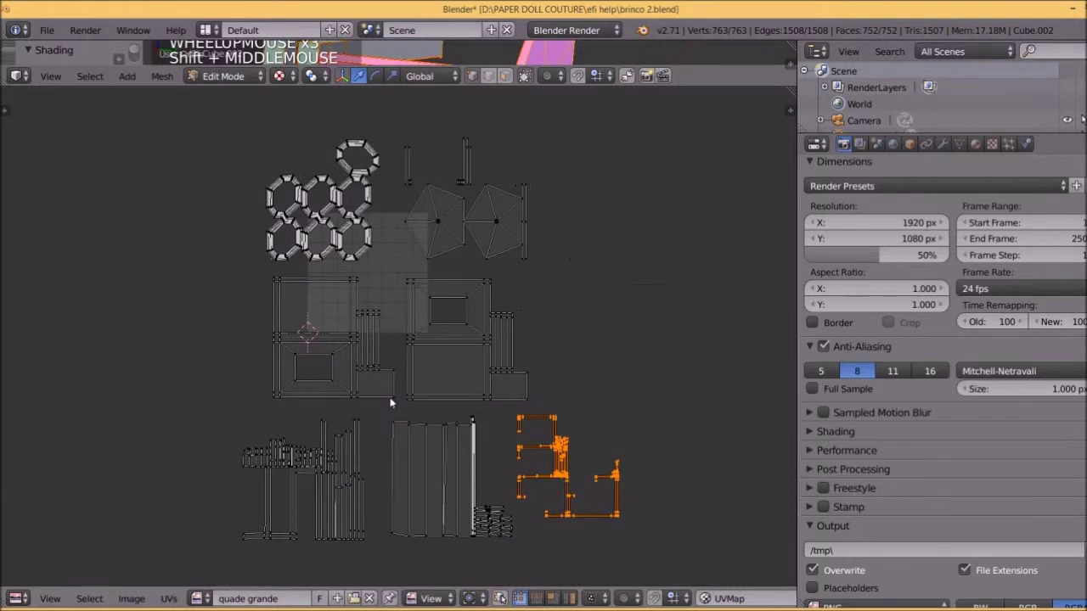
scroll(391, 403, "down", 1)
Select all the UV groups of the layout and scale them down together towards the size of the image area.
key("a")
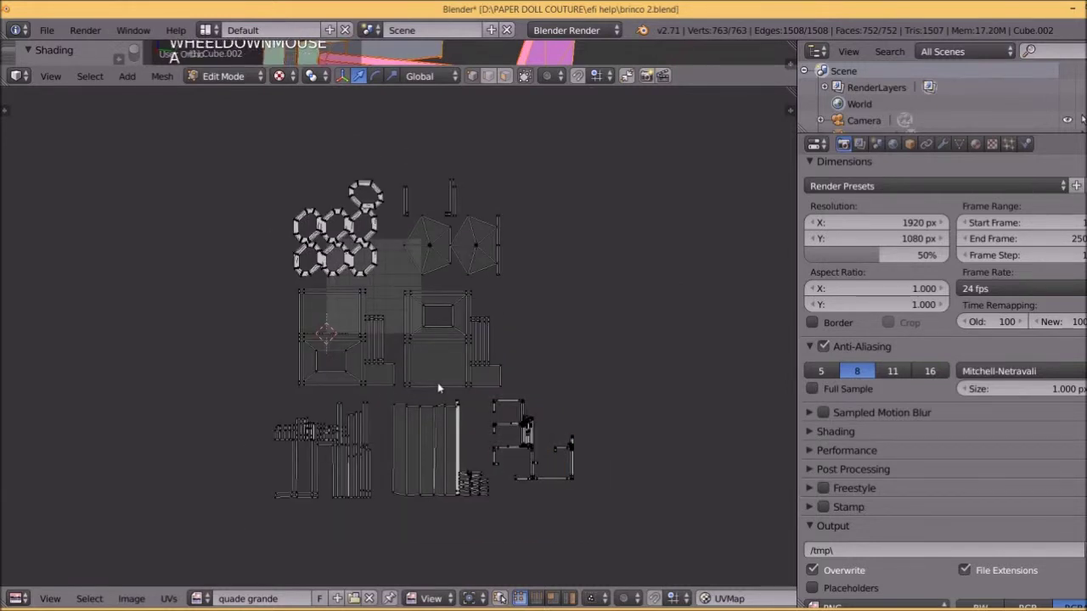
key("b")
left_click_drag(218, 151, 635, 521)
key("s")
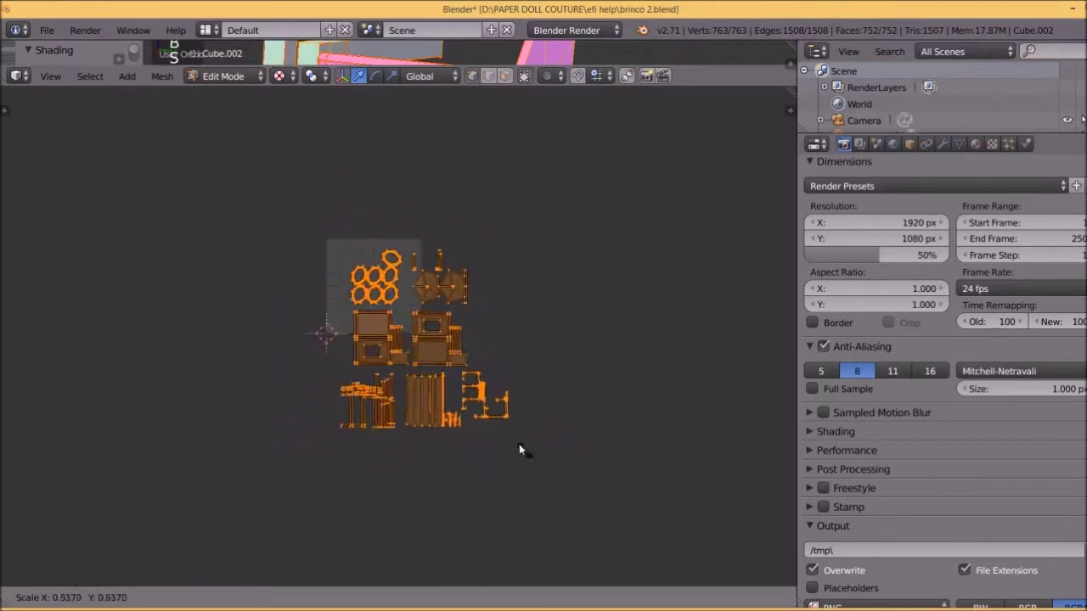
left_click(497, 409)
Move the whole UV layout up and left so that it lies over the square image area.
scroll(497, 409, "up", 5)
middle_click_drag(474, 356, 535, 467, "shift")
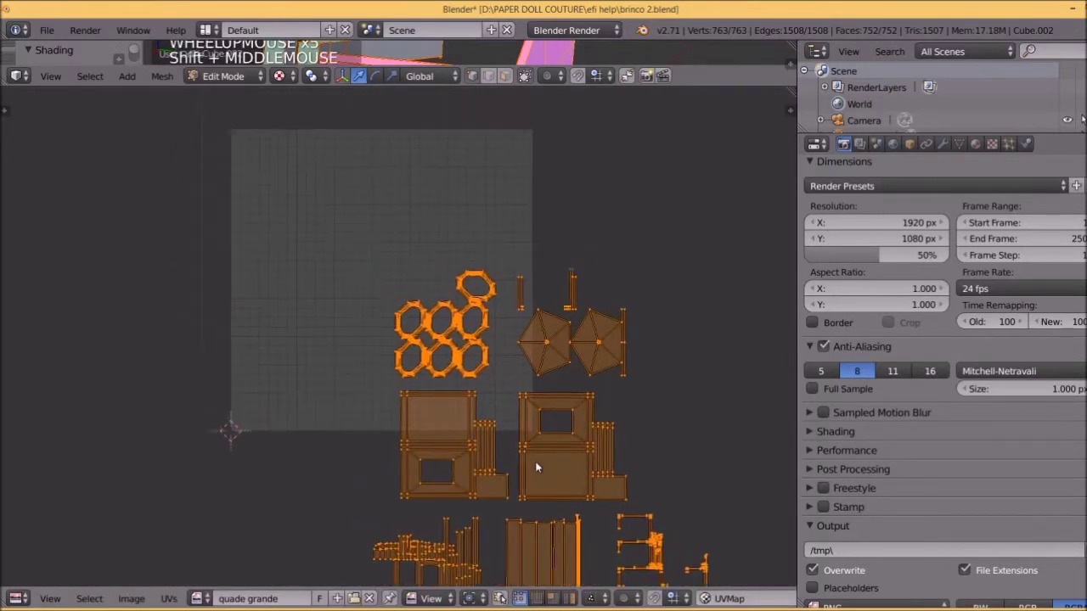
key("g")
left_click(412, 335)
middle_click_drag(412, 336, 469, 409, "shift")
Shrink the whole UV layout a little more about its centre to fit the image area's width more closely.
scroll(471, 409, "down", 1)
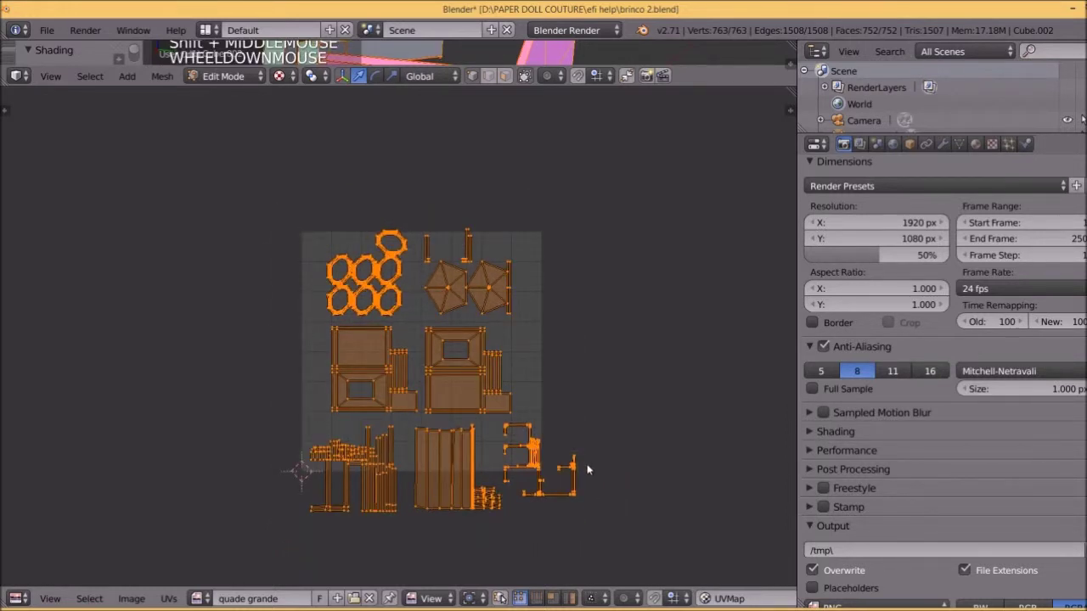
key("s")
key("s")
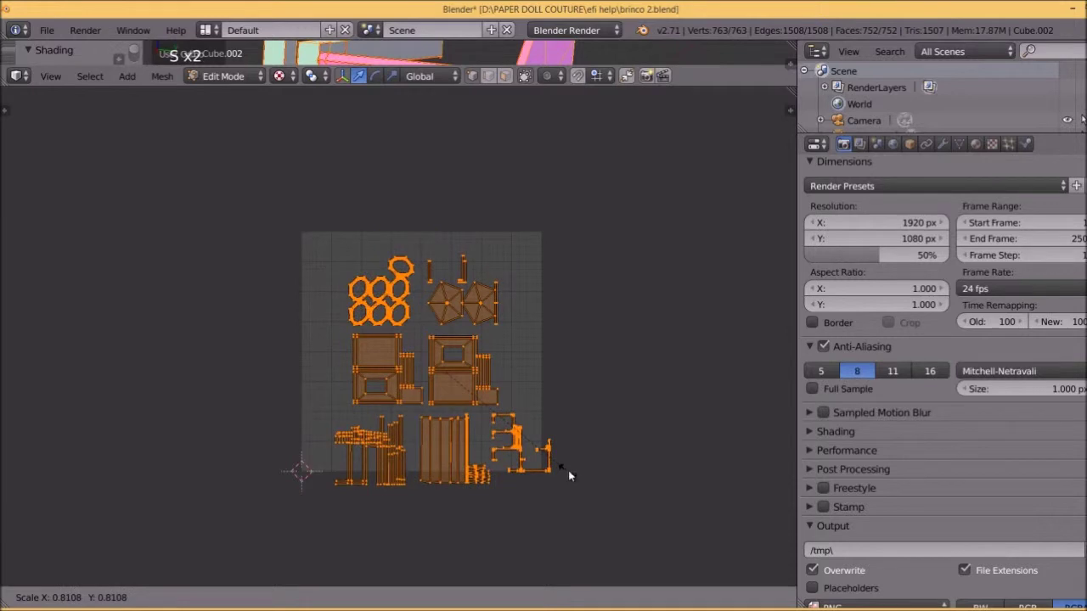
left_click(574, 479)
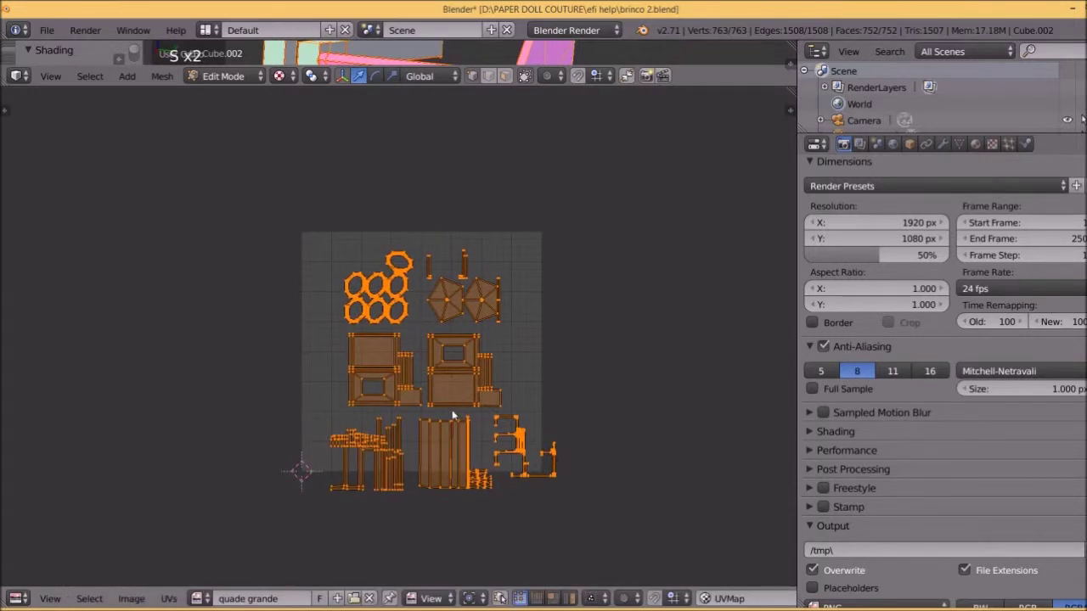
scroll(452, 409, "up", 2)
scroll(451, 409, "down", 1)
Move the left ring of the cluster's middle row into the top-left corner of the image area.
key("a")
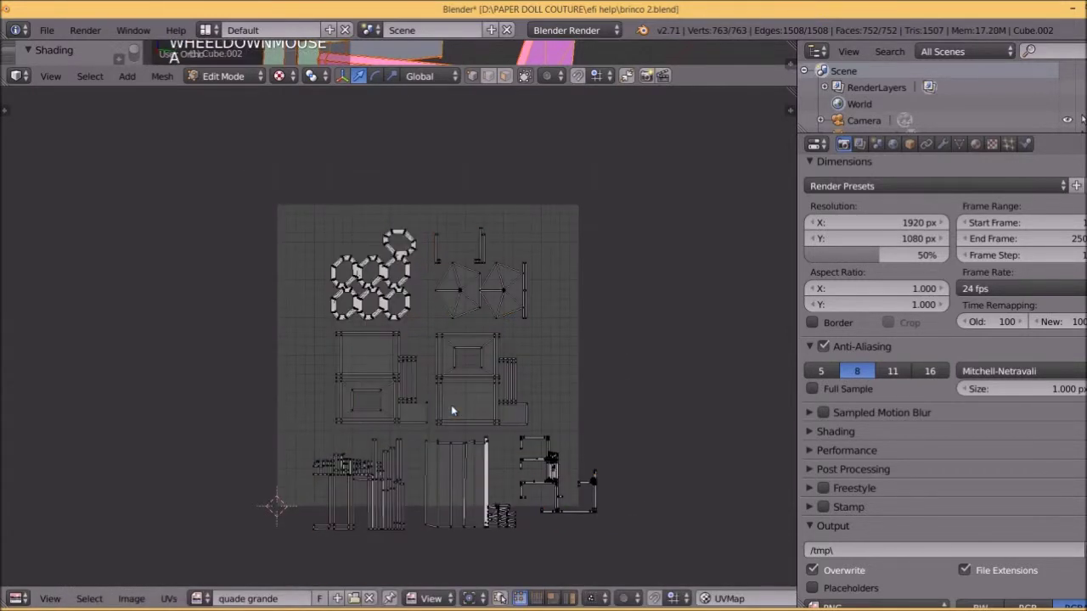
key("b")
left_click_drag(307, 218, 422, 330)
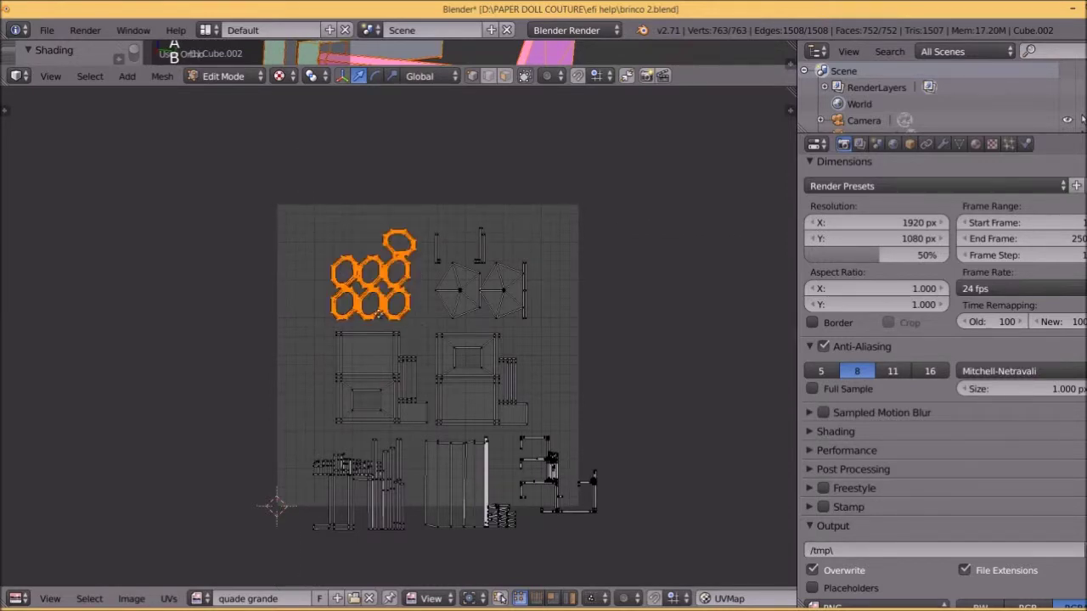
middle_click_drag(377, 314, 399, 325, "shift")
scroll(446, 374, "up", 3)
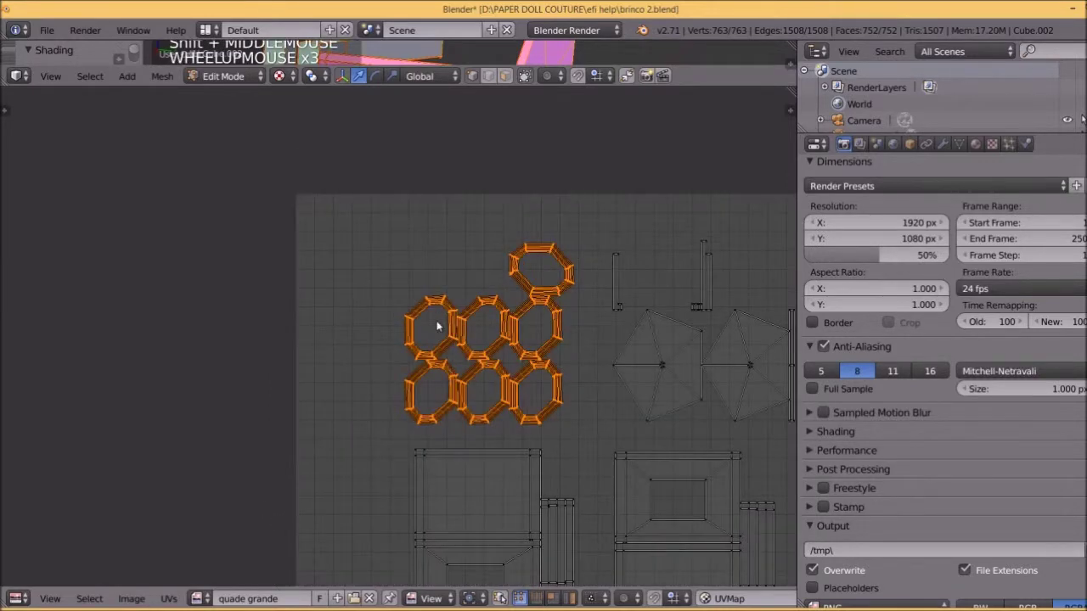
scroll(437, 326, "up", 2)
right_click(470, 283)
key("l")
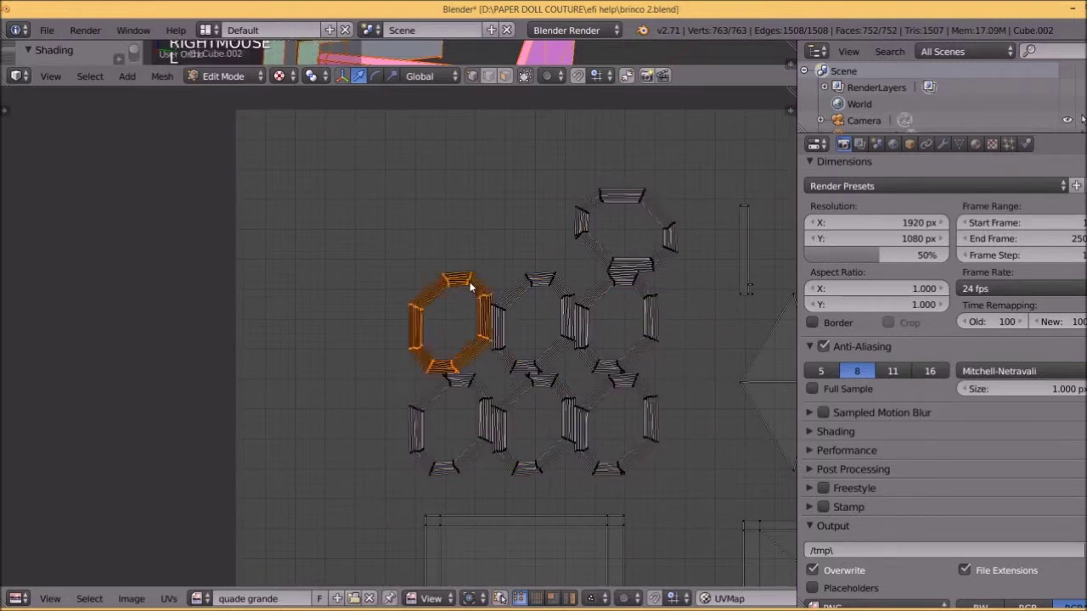
key("g")
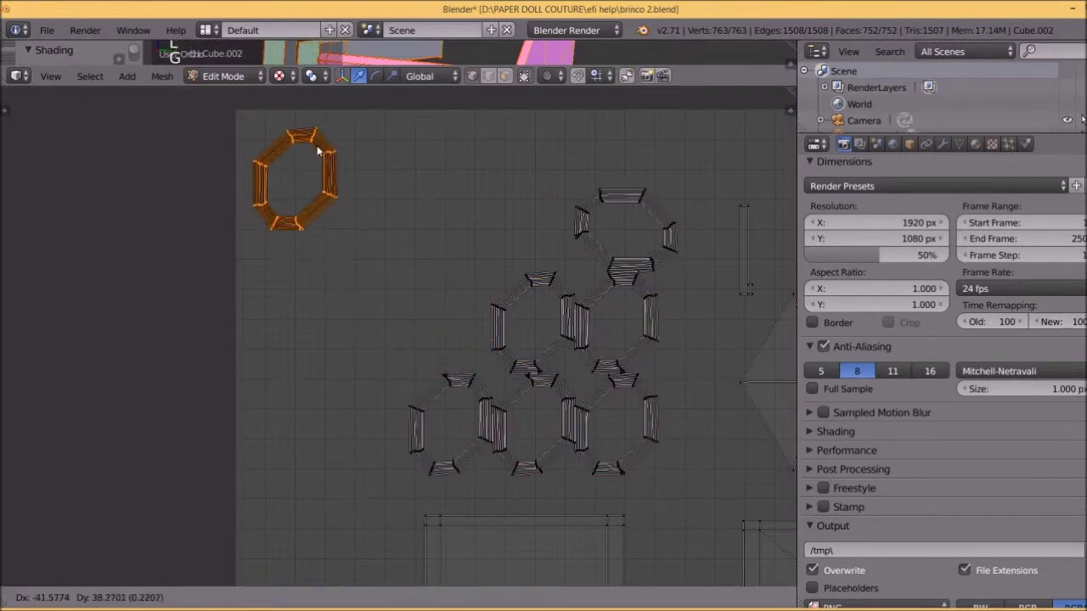
left_click(321, 149)
Place the remaining middle-row left ring beneath the corner ring, and the bottom-row left ring beside the corner ring.
right_click(497, 311)
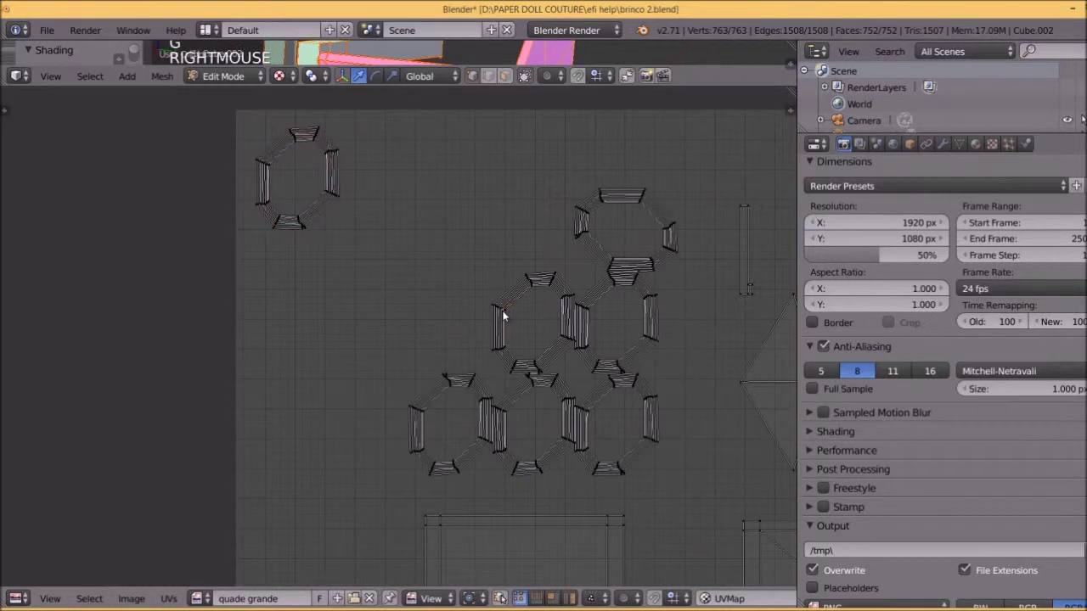
key("l")
key("g")
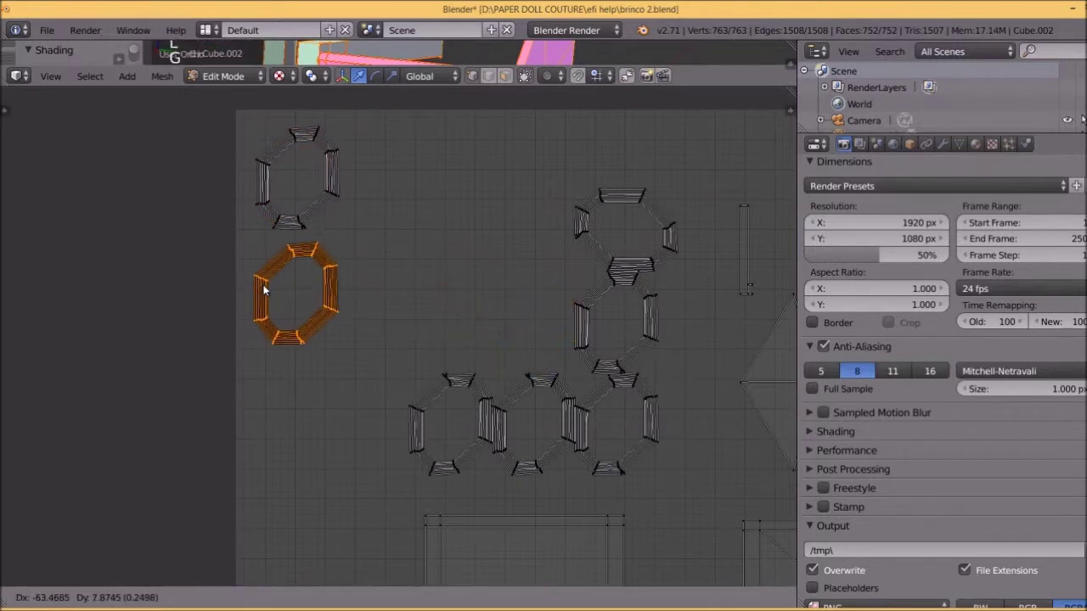
left_click(263, 289)
right_click(453, 385)
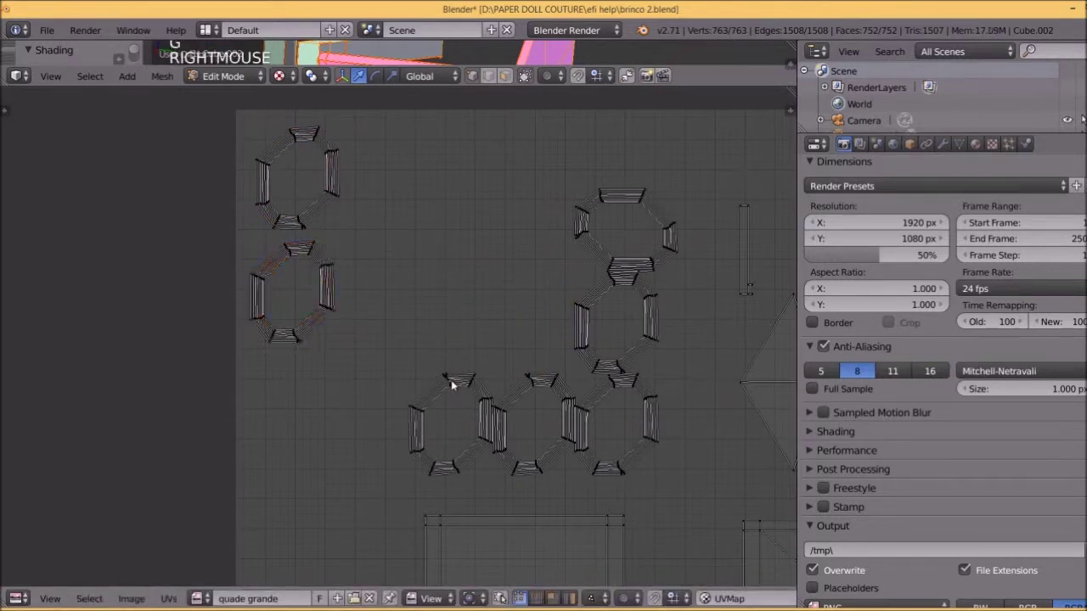
key("l")
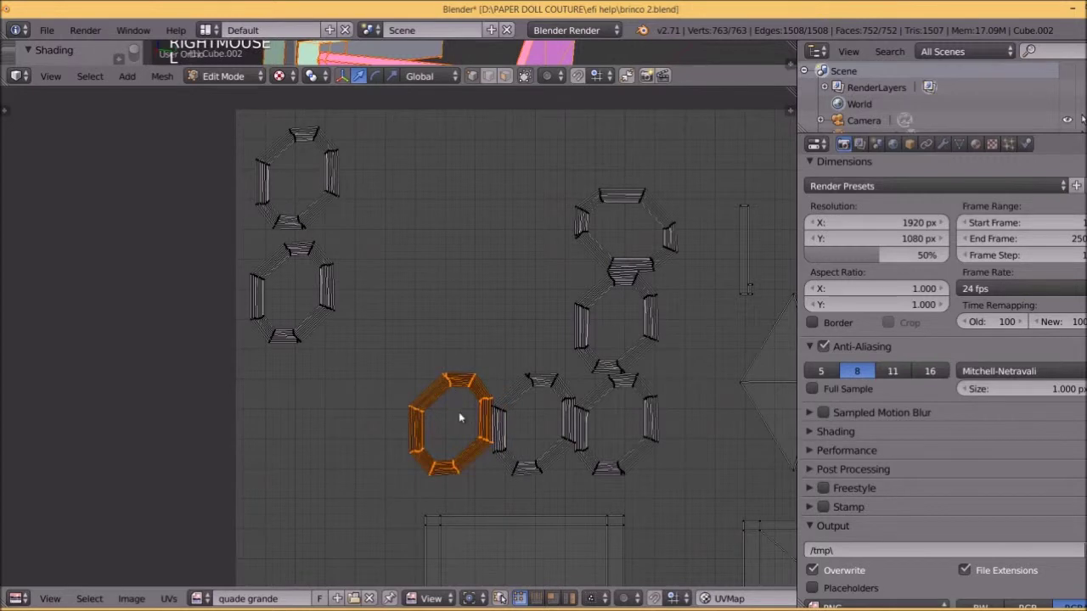
key("g")
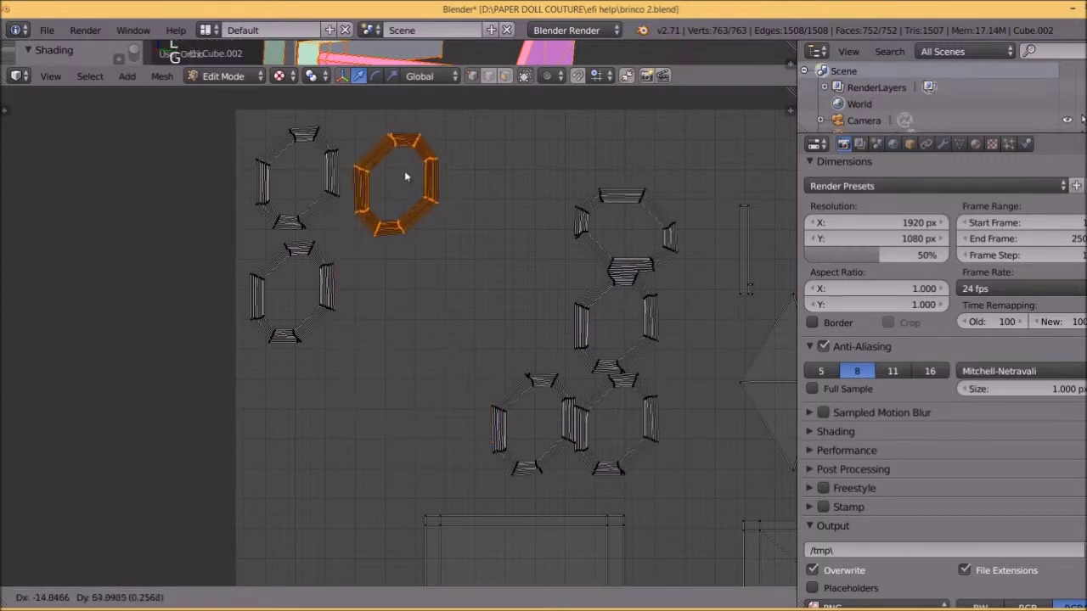
left_click(406, 167)
Place the next bottom-row ring as second in the lower row, and the wide sideways ring as third in the top row.
right_click(531, 387)
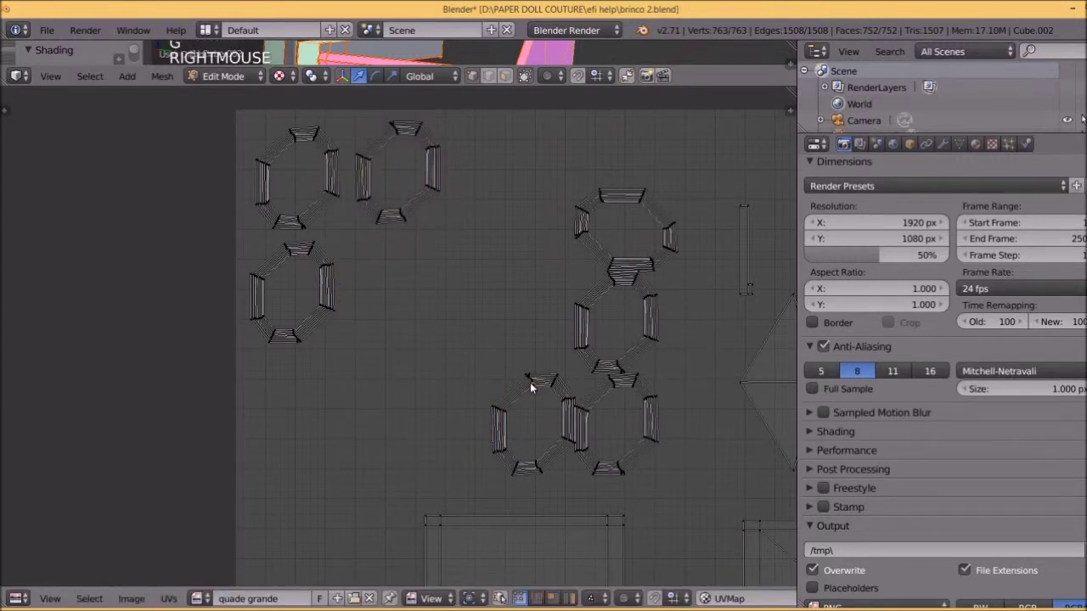
key("l")
key("g")
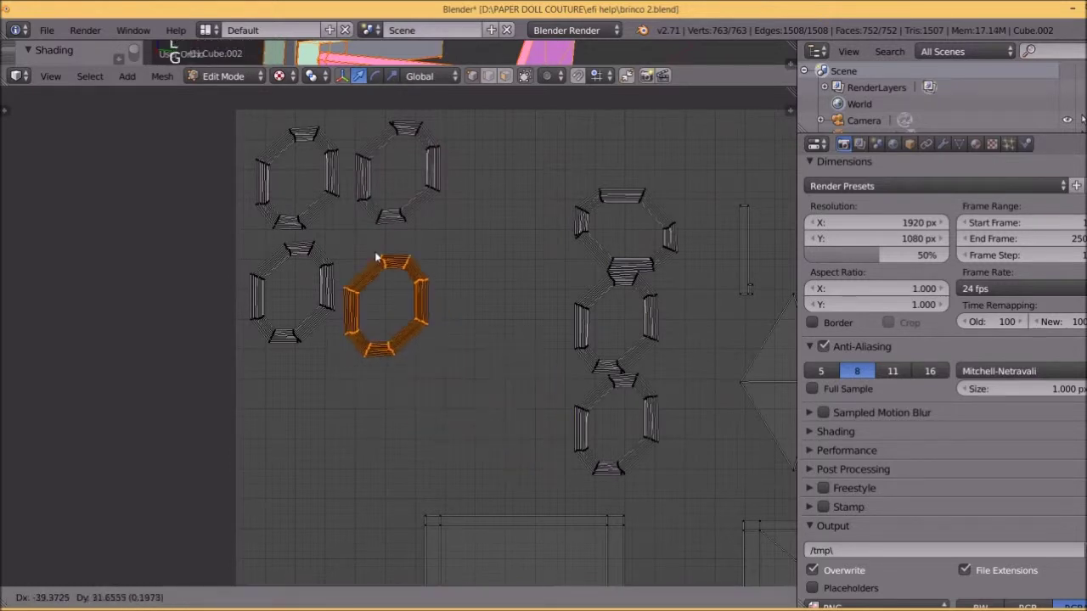
left_click(393, 253)
right_click(580, 229)
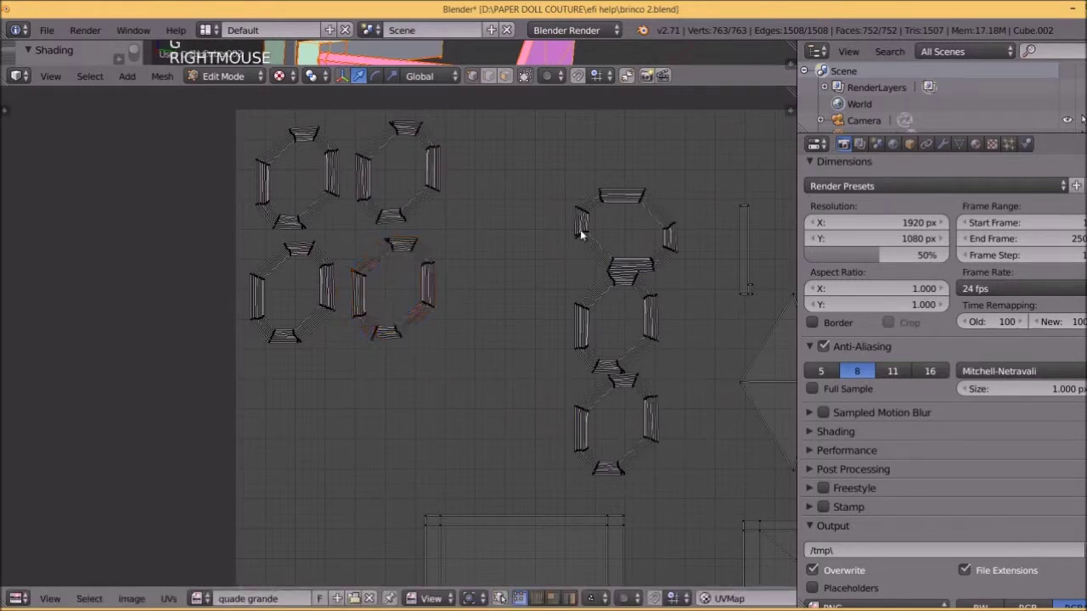
key("l")
key("g")
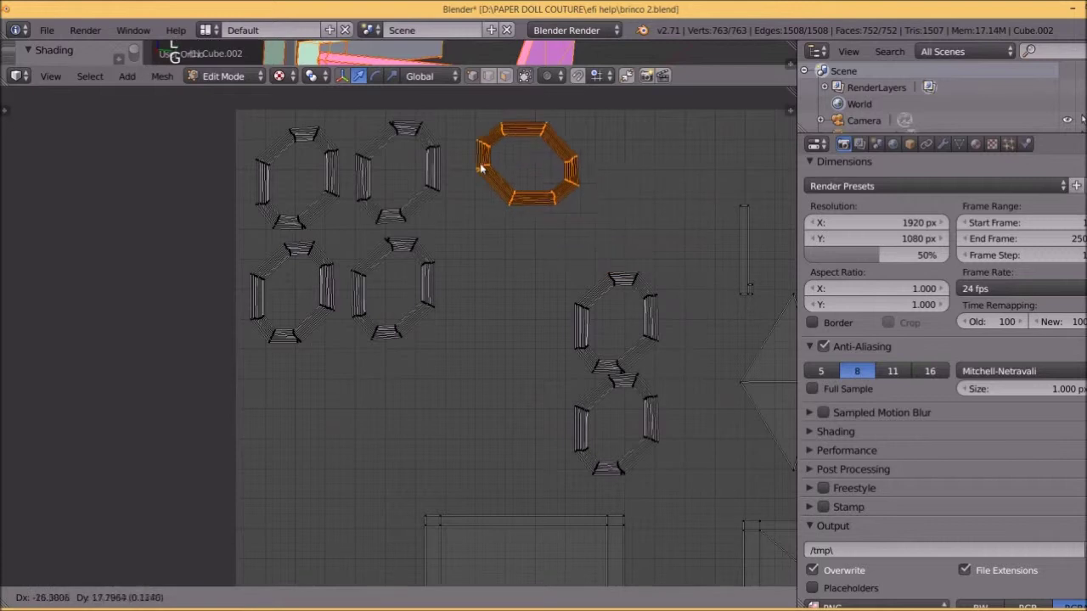
Place one of the last two rings beneath the wide ring and the other at the end of the top row.
right_click(613, 283)
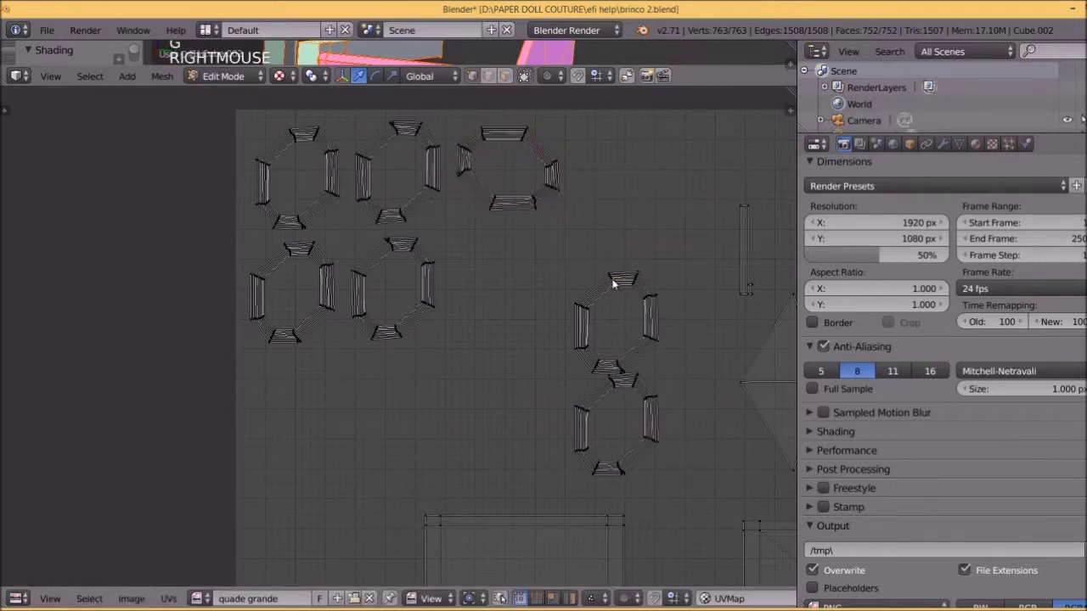
key("l")
key("g")
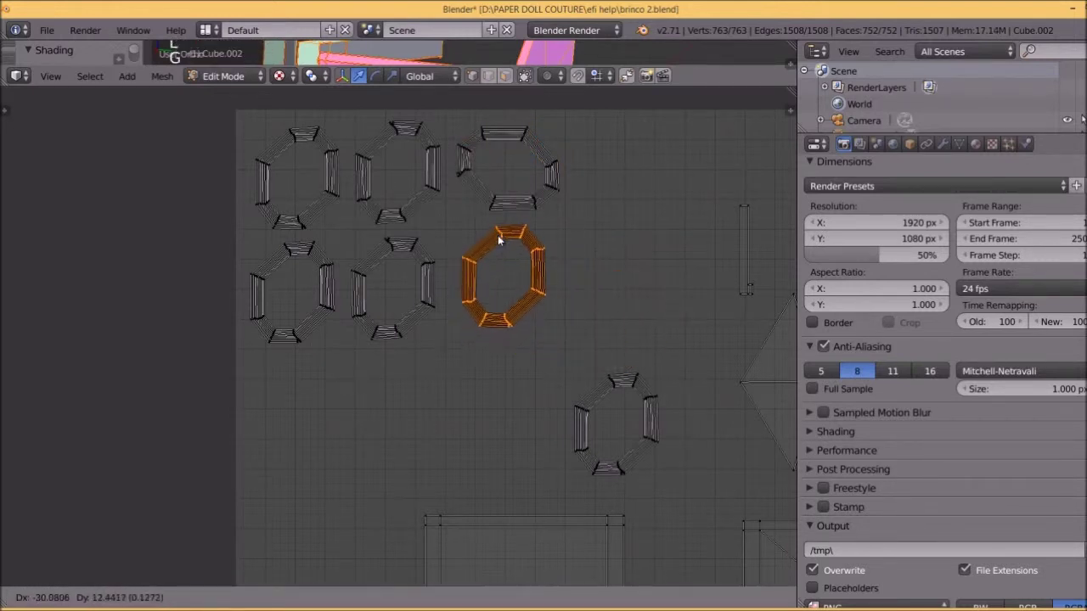
left_click(500, 237)
right_click(639, 380)
key("l")
key("g")
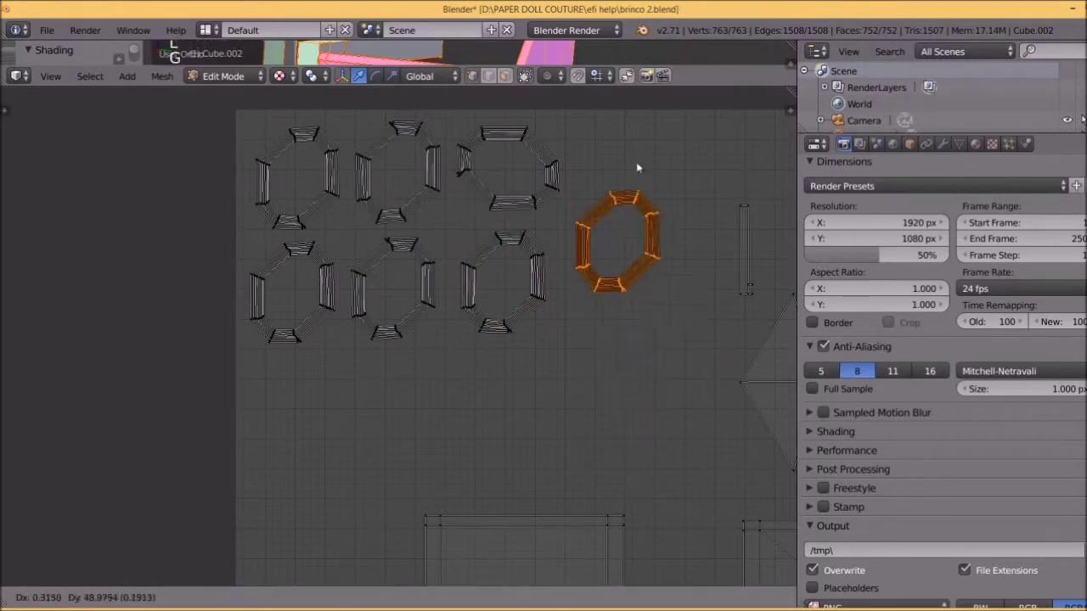
left_click(636, 134)
Scale down the pentagonal backing's UVs and move them into the top-right corner of the image area.
scroll(660, 260, "down", 7)
scroll(610, 308, "up", 2)
scroll(608, 317, "up", 2)
middle_click_drag(607, 328, 523, 329, "shift")
key("a")
key("b")
left_click_drag(478, 239, 664, 415)
key("s")
left_click(594, 357)
key("g")
left_click(669, 320)
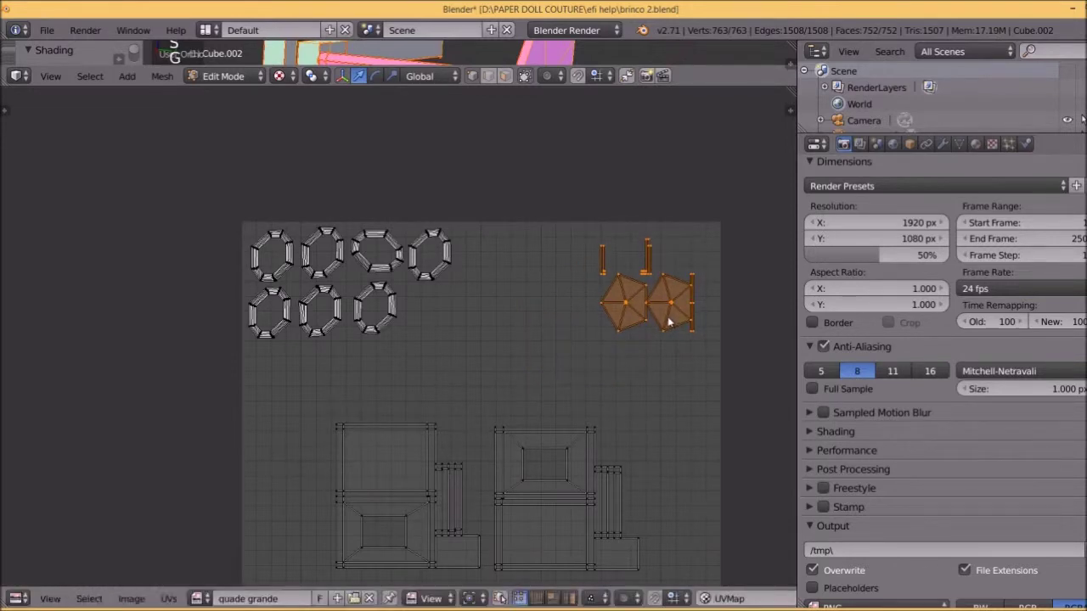
Move the UVs of both framed square layouts out of the image area, into the empty space on its left.
scroll(669, 321, "down", 3)
middle_click_drag(553, 395, 595, 376, "shift")
scroll(595, 375, "up", 3)
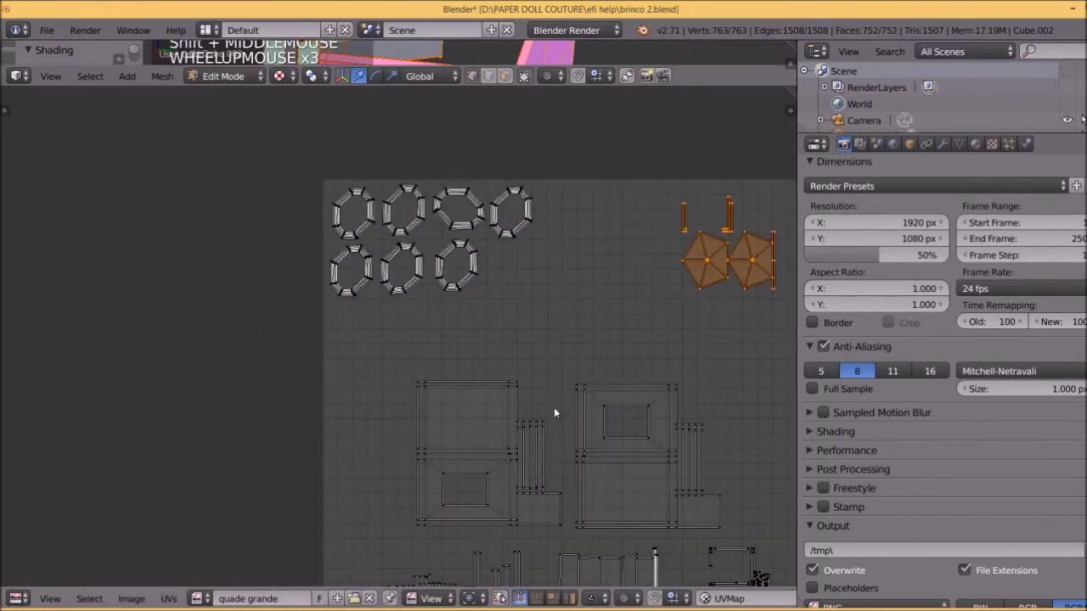
key("a")
scroll(548, 408, "down", 2)
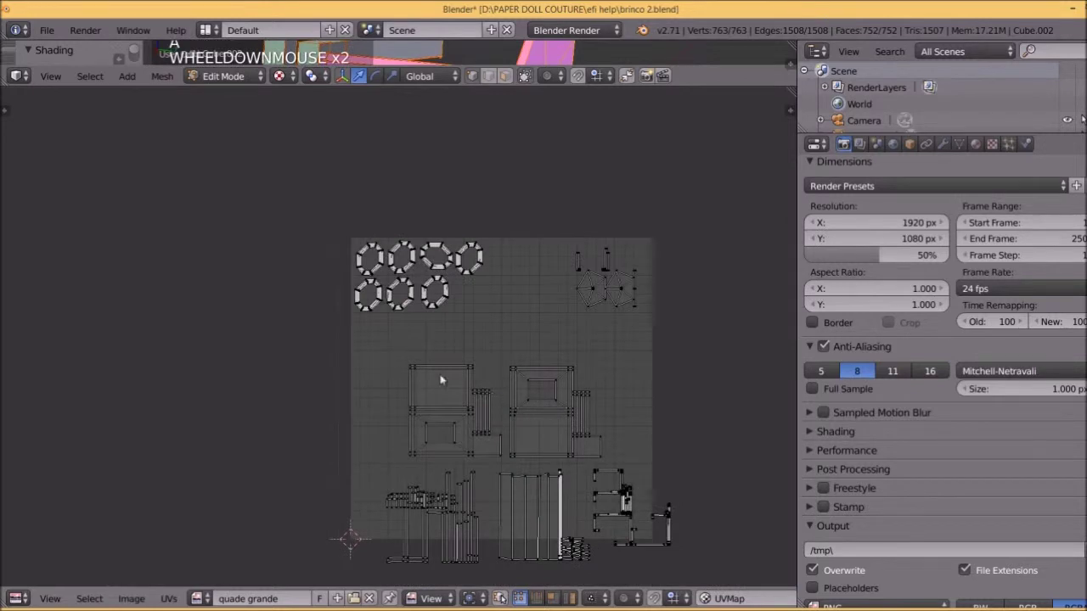
key("b")
left_click_drag(383, 347, 632, 474)
key("g")
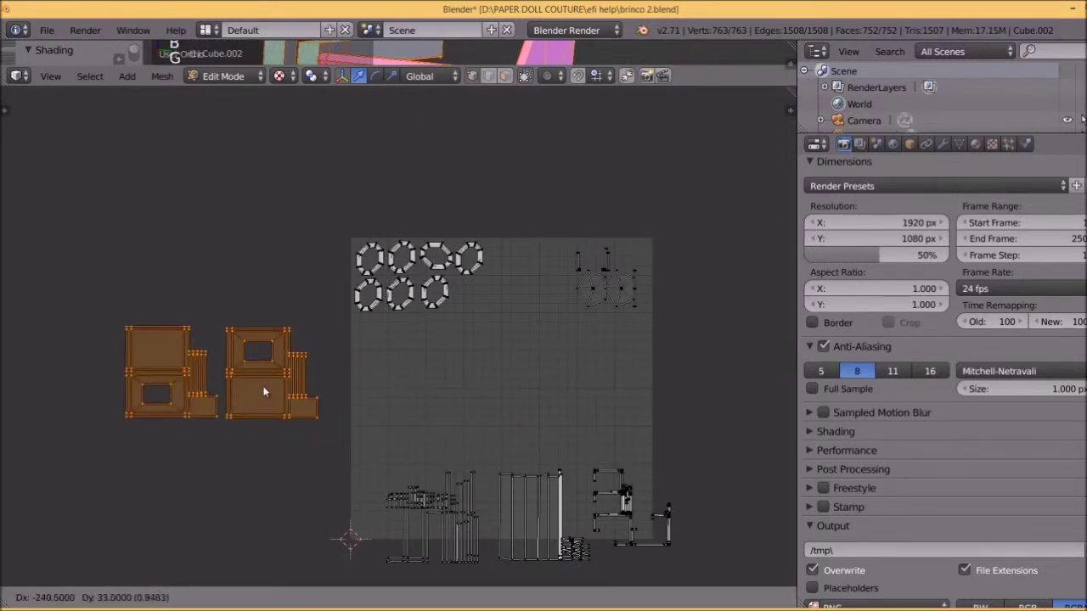
left_click(264, 388)
Move the rectangular frames' UVs up between the rings and the pentagonal backing's UVs.
key("a")
key("b")
left_click_drag(358, 450, 489, 585)
key("g")
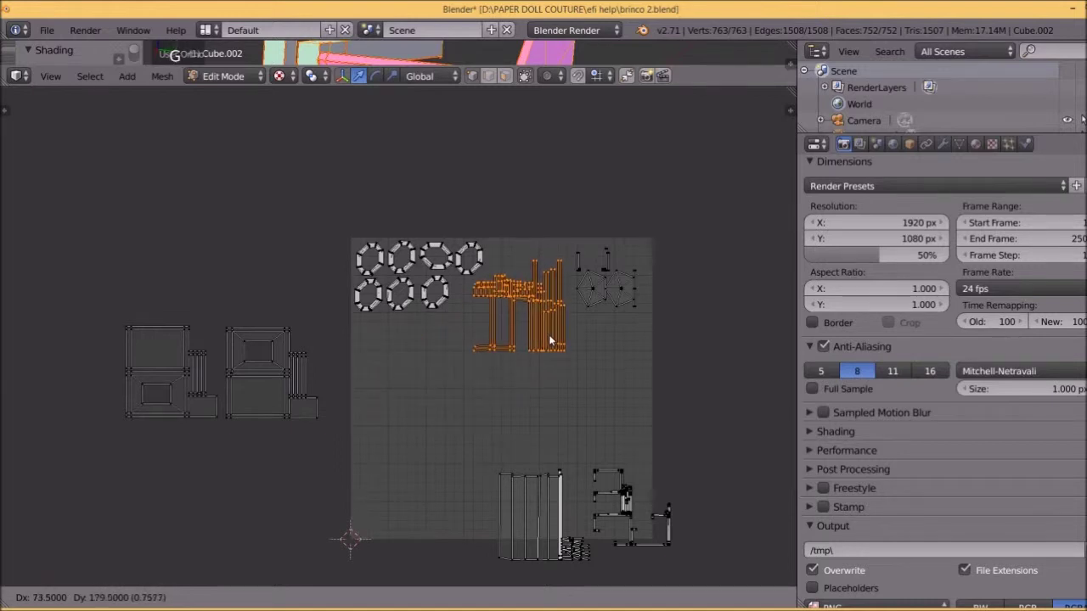
left_click(549, 336)
Move the vertical strips' UVs from the bottom edge up into the image area, below the rectangular frames.
key("a")
key("b")
left_click_drag(479, 447, 593, 581)
key("b")
key("g")
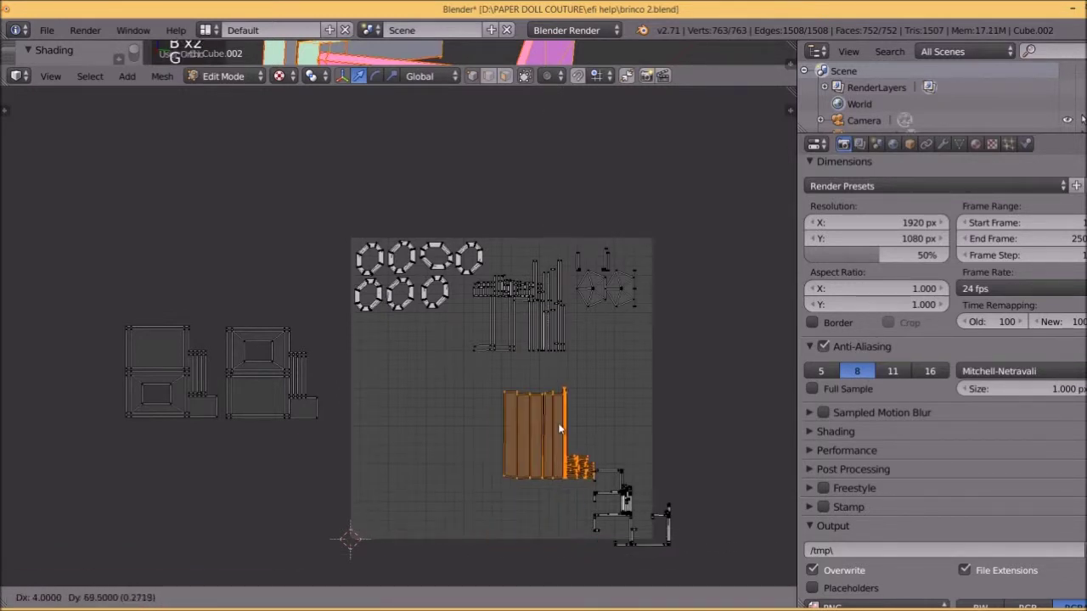
left_click(574, 429)
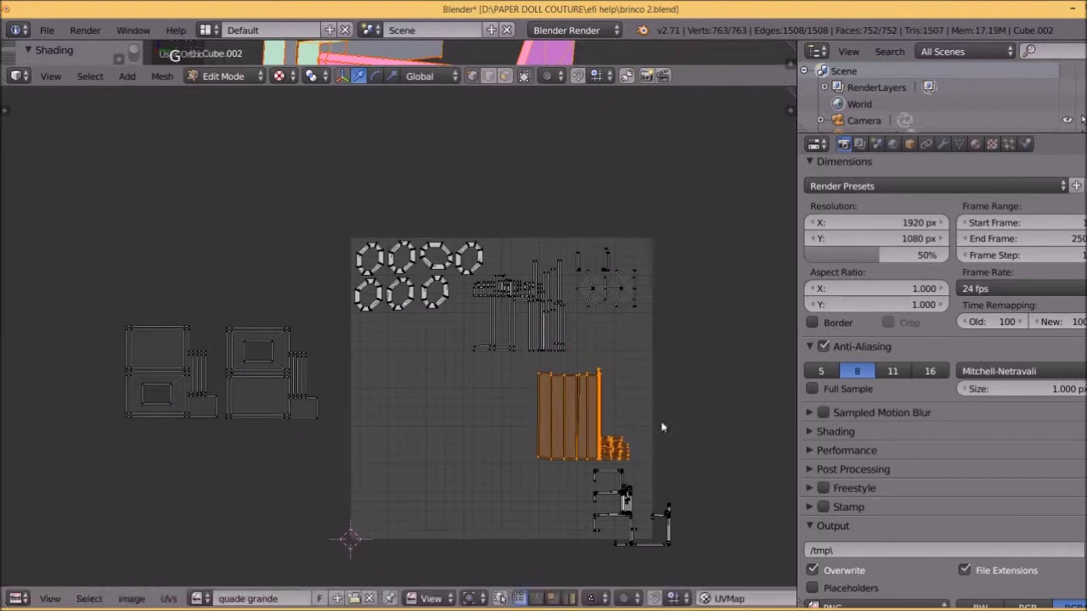
Rotate the strips' UVs about 90° counterclockwise and place them directly beneath the pentagonal backing's UVs.
key("r")
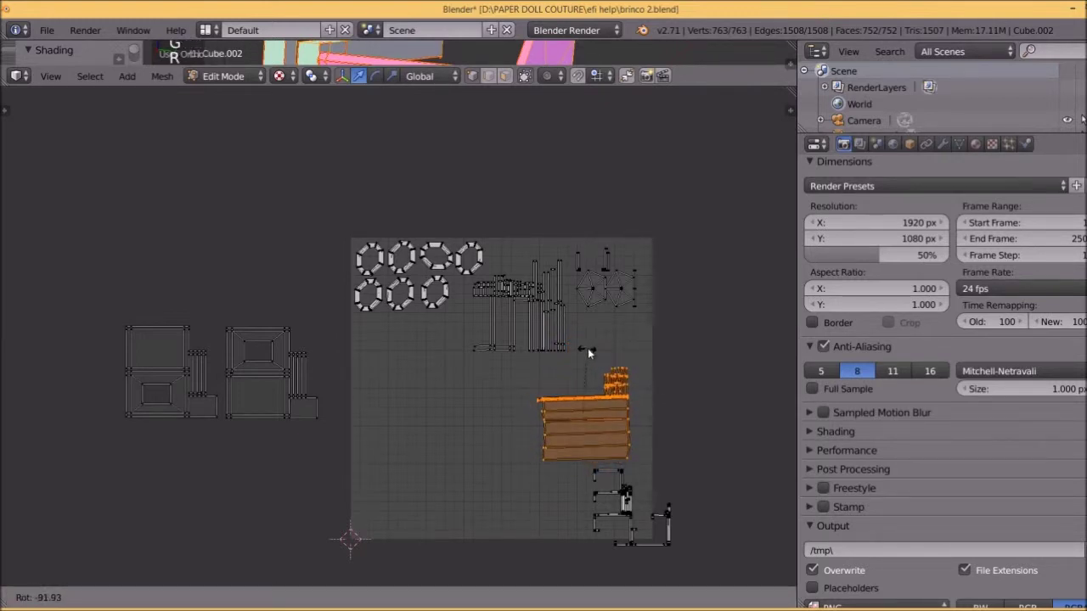
left_click(588, 348)
key("g")
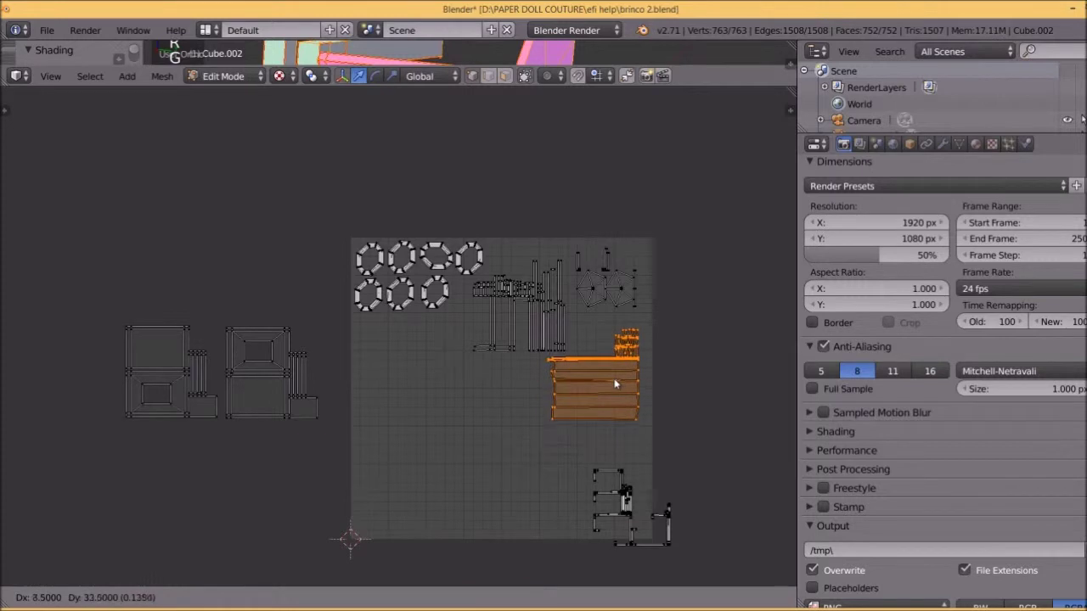
left_click(613, 386)
Move the thin angular framework's UVs fully inside the image area's bottom-right corner and scale them up slightly.
key("a")
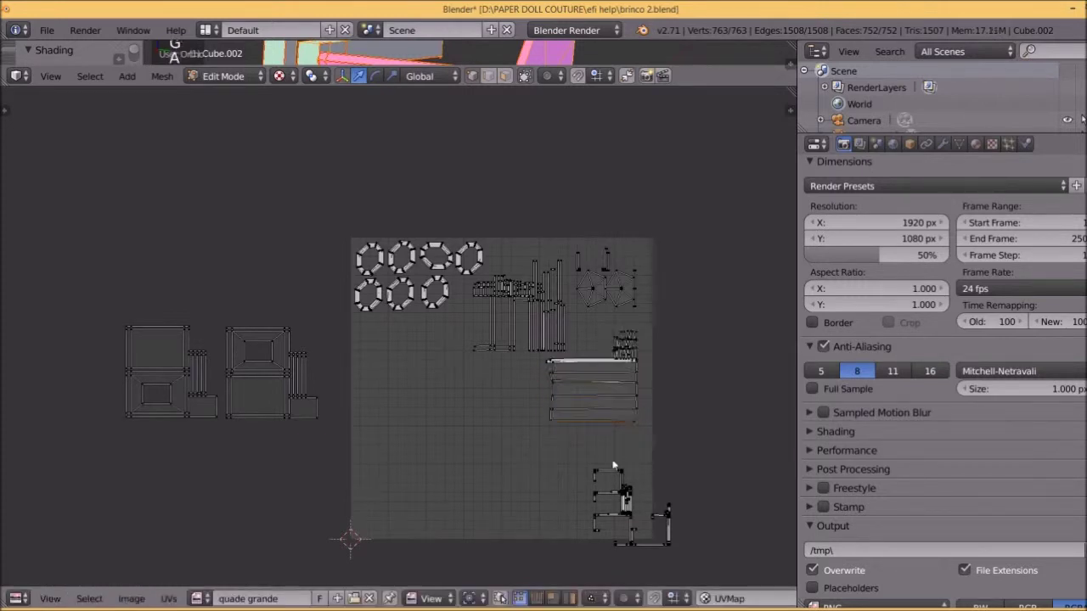
key("b")
left_click_drag(567, 452, 697, 571)
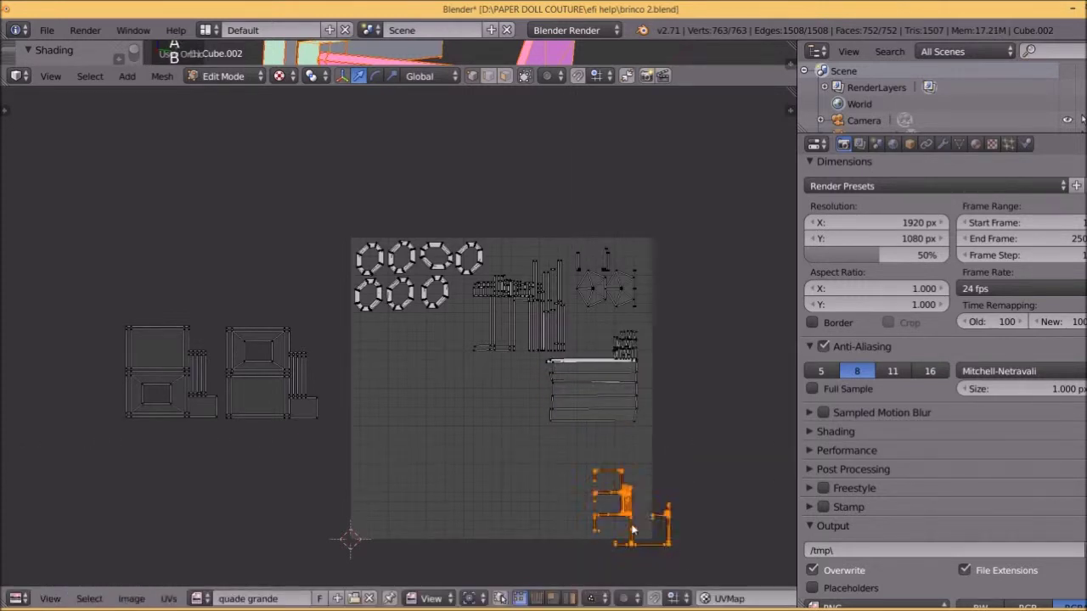
key("g")
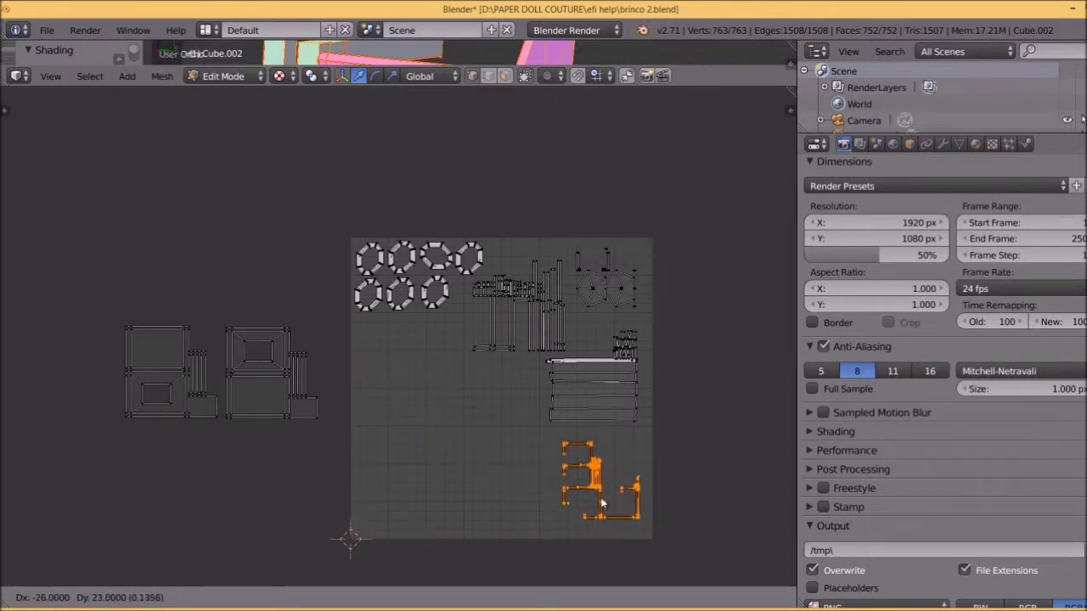
key("s")
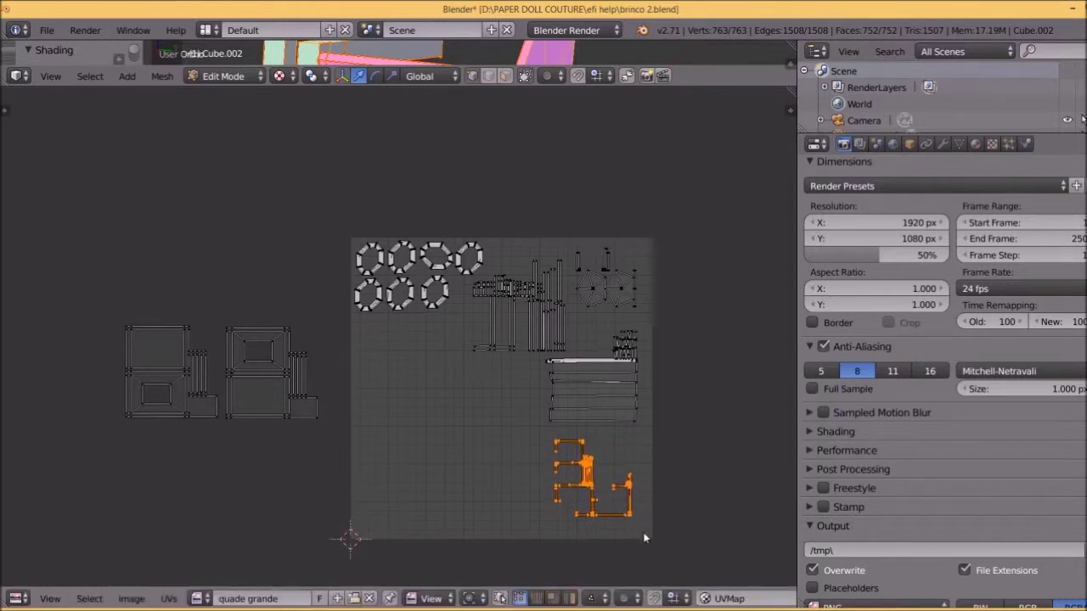
left_click(663, 538)
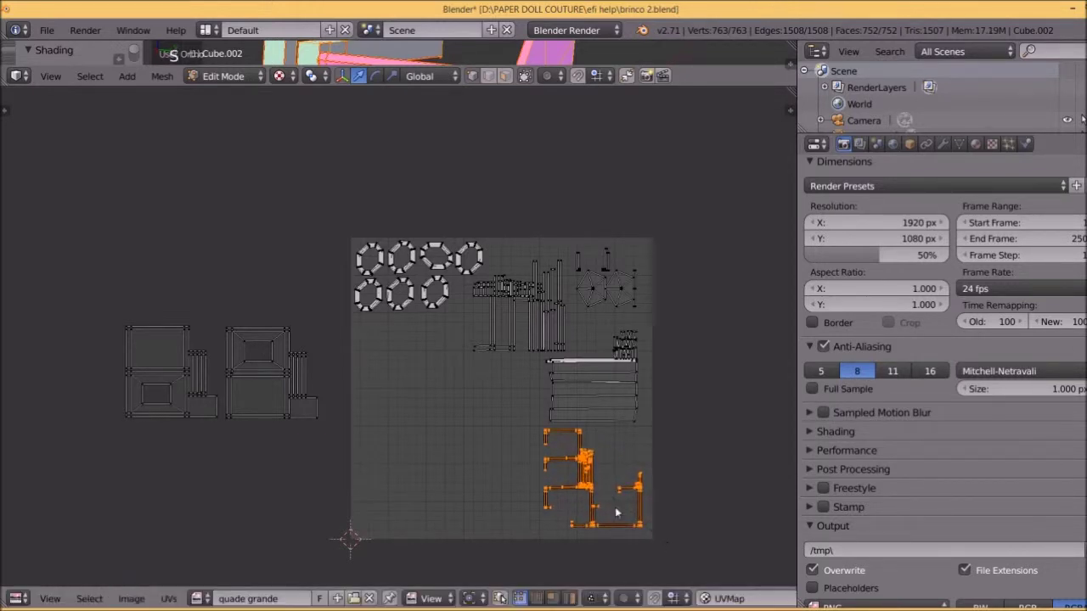
key("g")
left_click(599, 501)
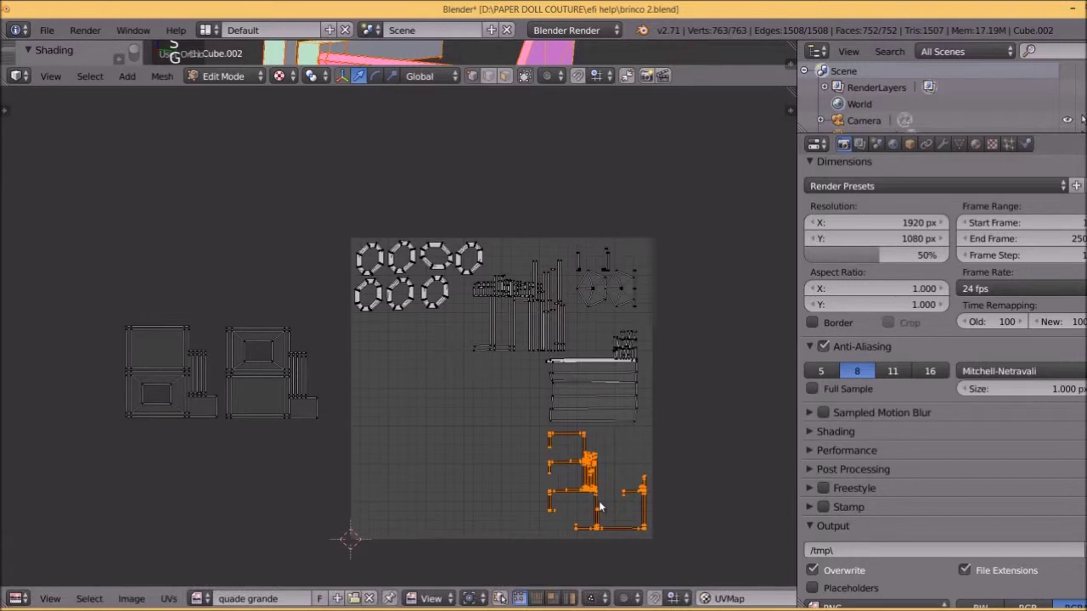
Move the nearer framed square layout's UVs from outside into the image area, below the rings.
key("a")
key("b")
left_click_drag(227, 318, 330, 441)
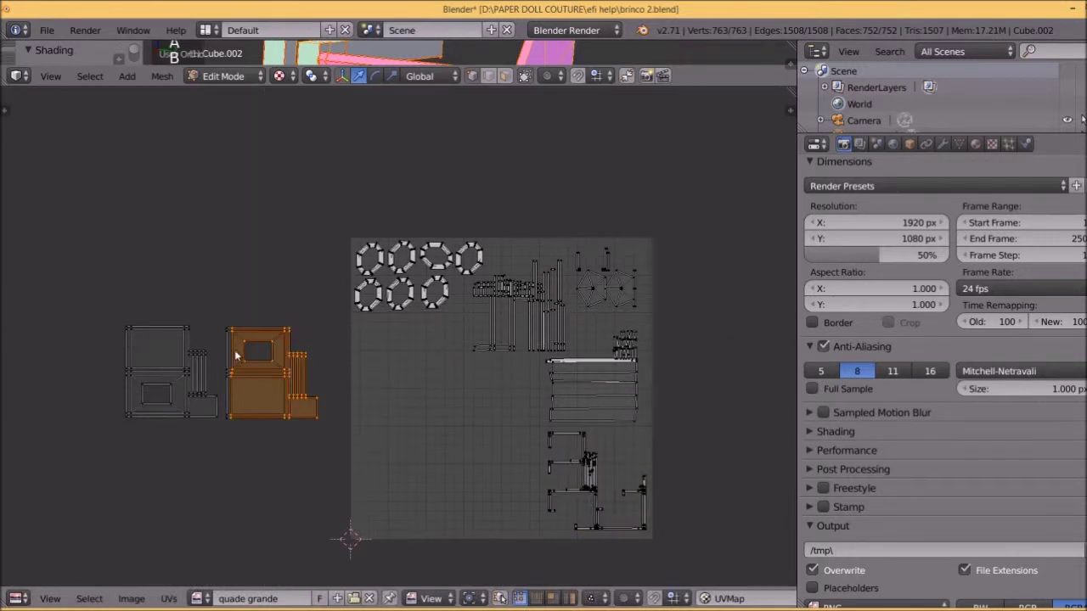
key("b")
left_click_drag(223, 320, 311, 415)
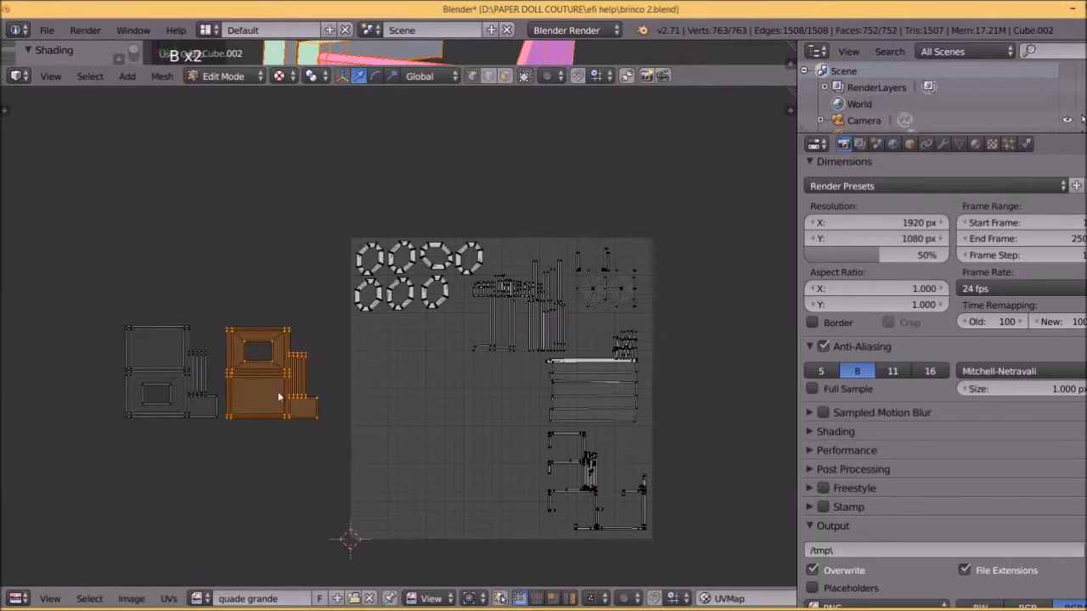
key("g")
left_click(420, 414)
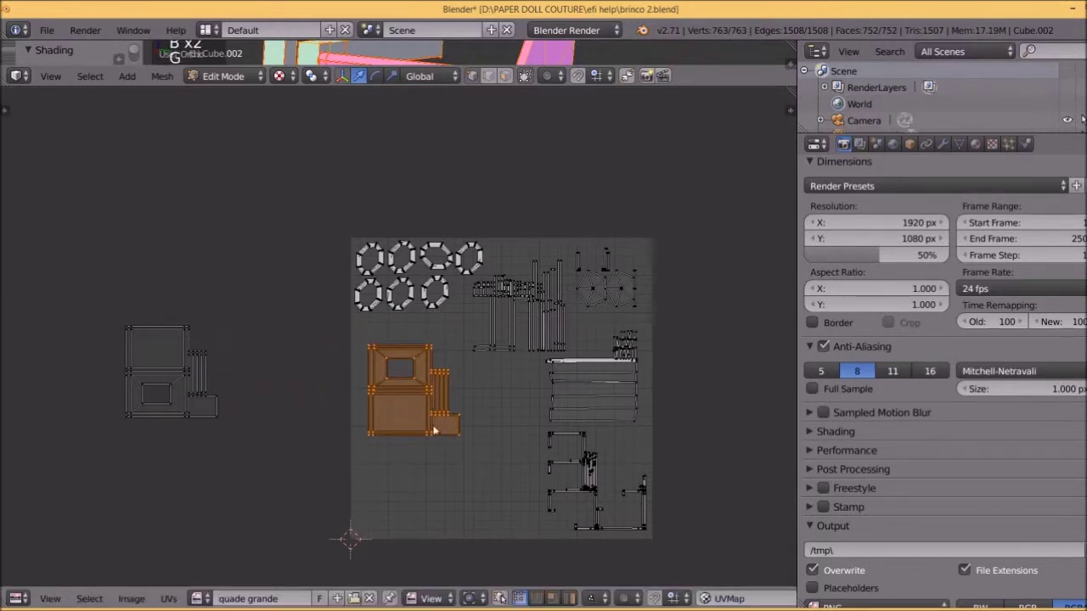
Enlarge the framed square layout's UVs to fill the space below the rings and position them near the image's left edge.
key("s")
left_click(550, 524)
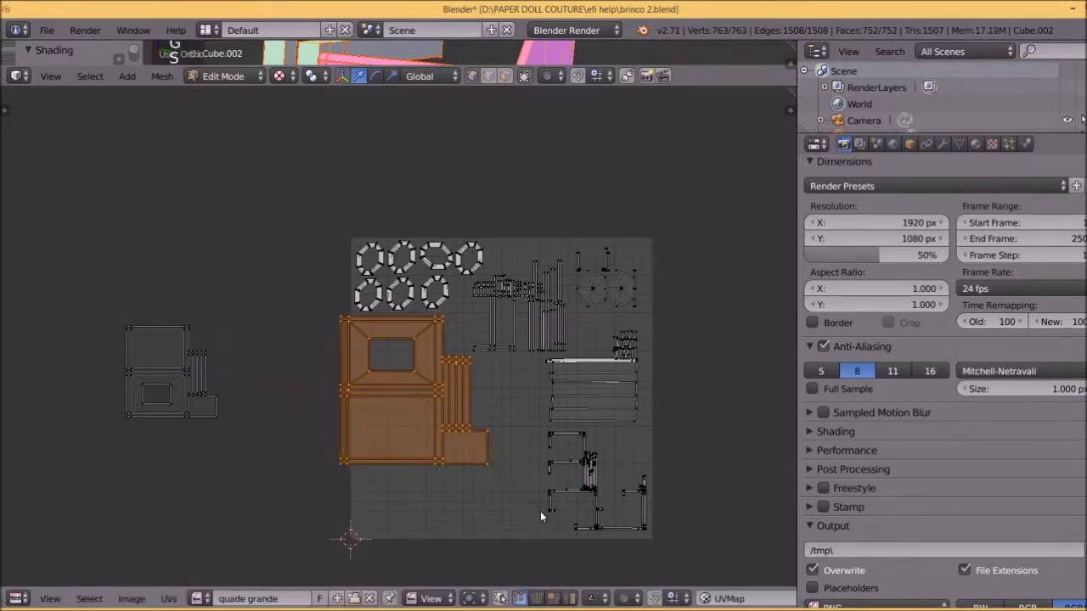
key("s")
left_click(509, 511)
key("g")
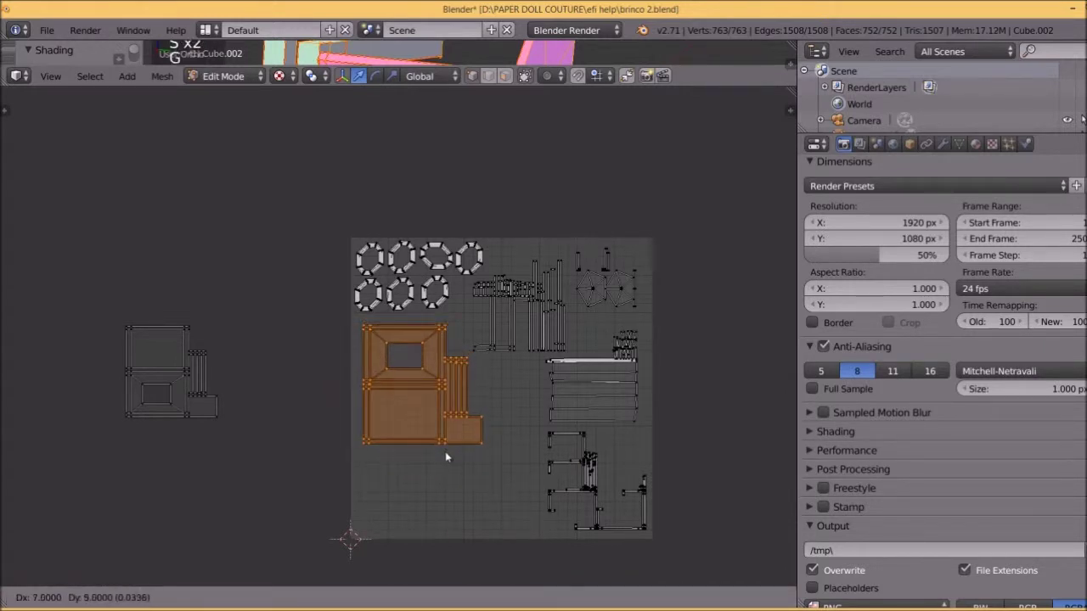
left_click(445, 451)
Move the remaining framed square layout's UVs lower outside the image area and scale them up about 1.56 times.
key("a")
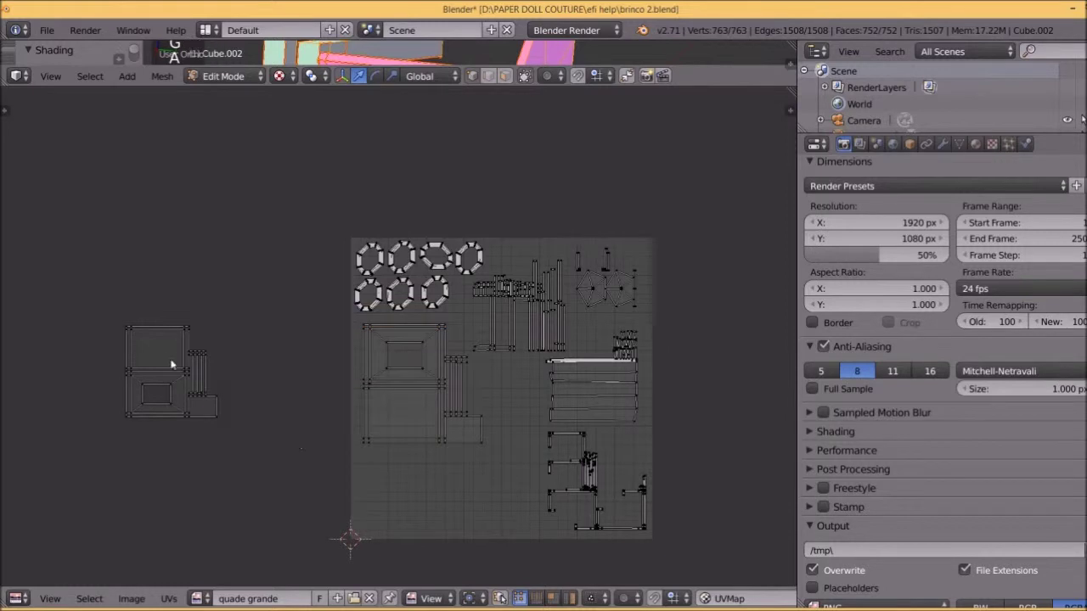
key("b")
left_click_drag(150, 364, 163, 393)
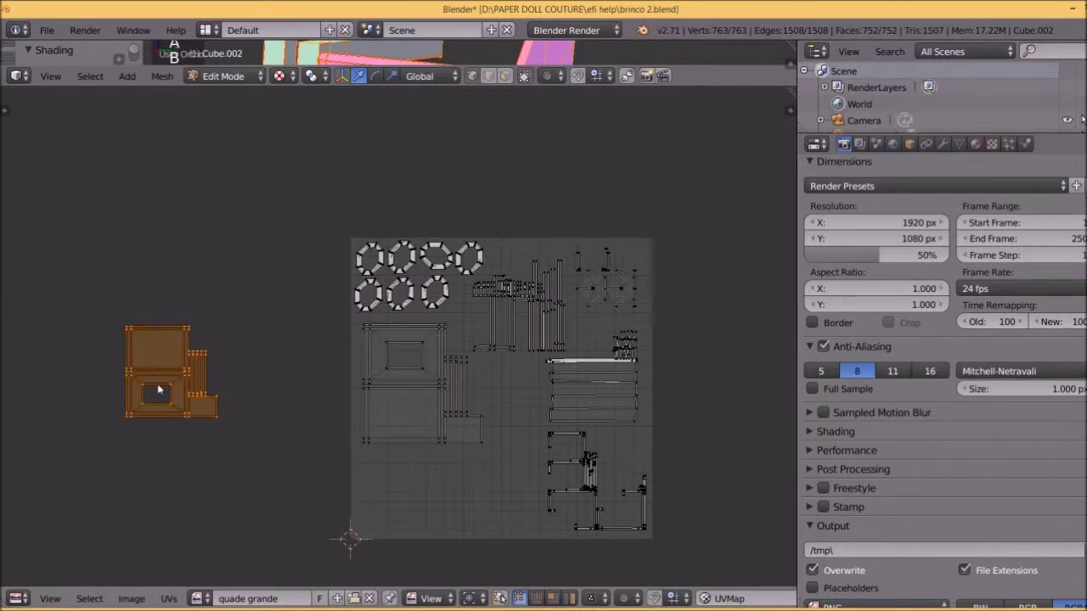
key("g")
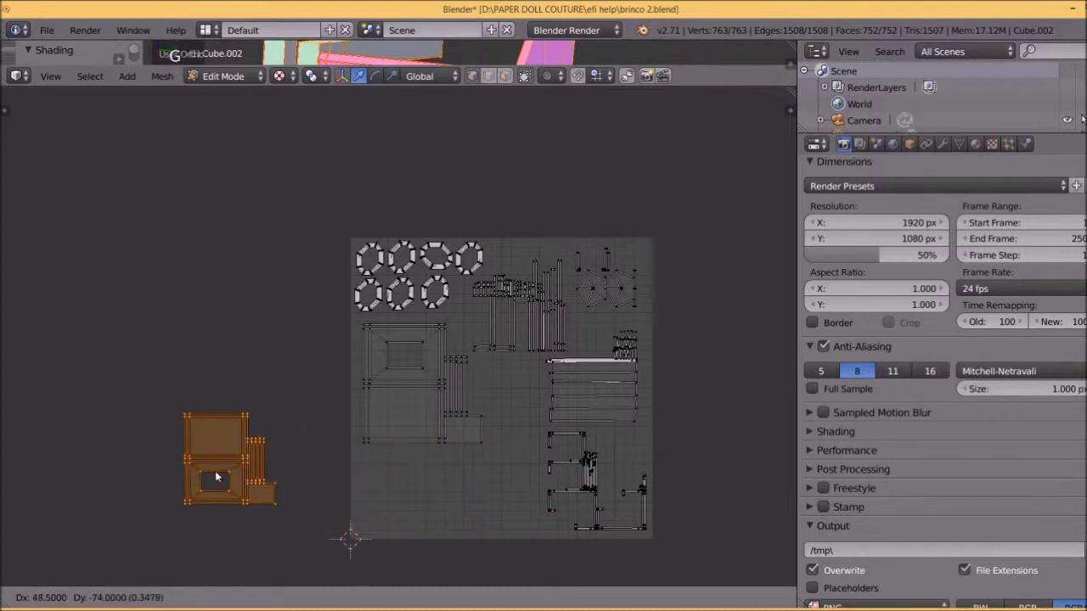
left_click(218, 480)
key("s")
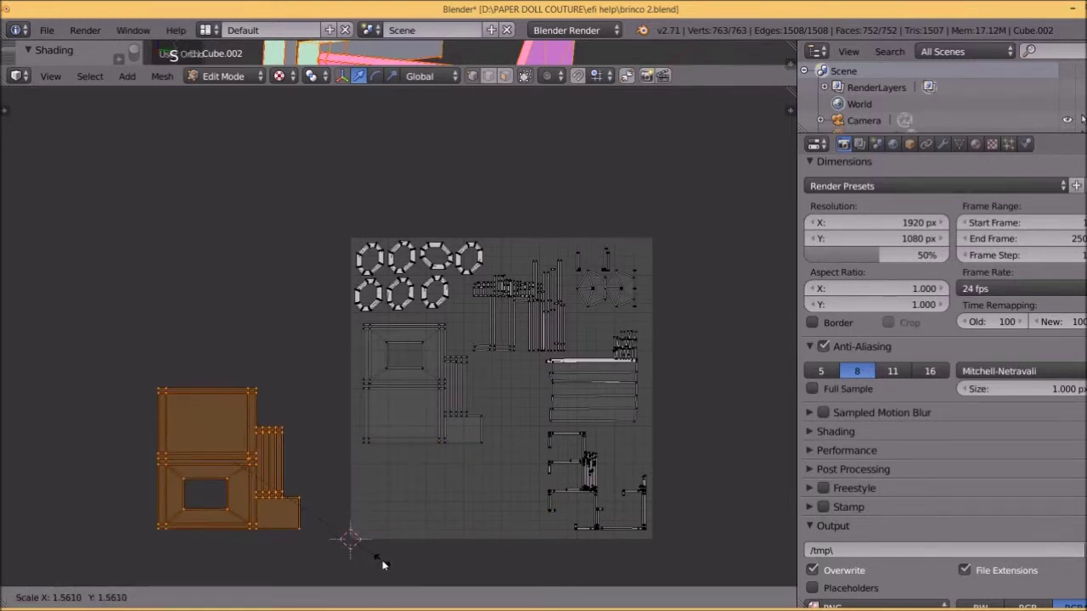
left_click(382, 565)
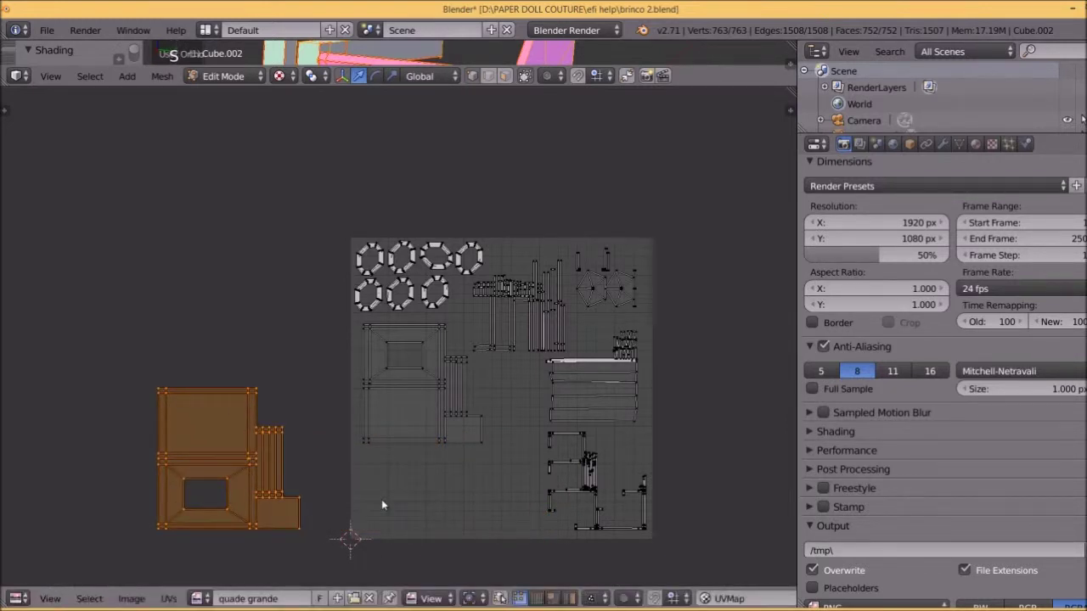
Rotate the remaining framed layout about 90° counterclockwise, try it in the image's bottom-right area, and put it back outside on the left.
key("r")
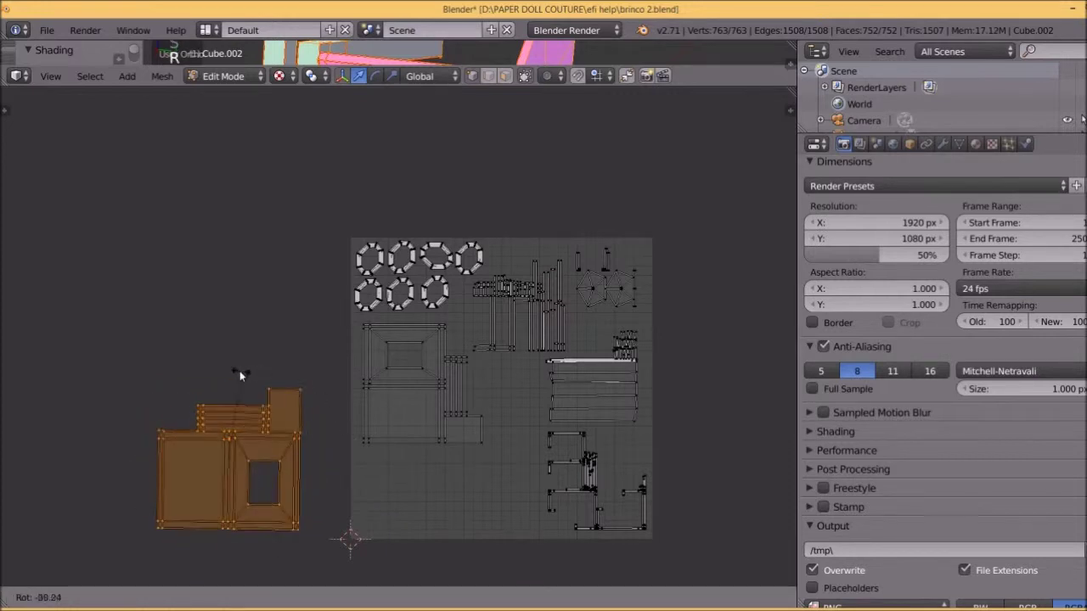
left_click(238, 374)
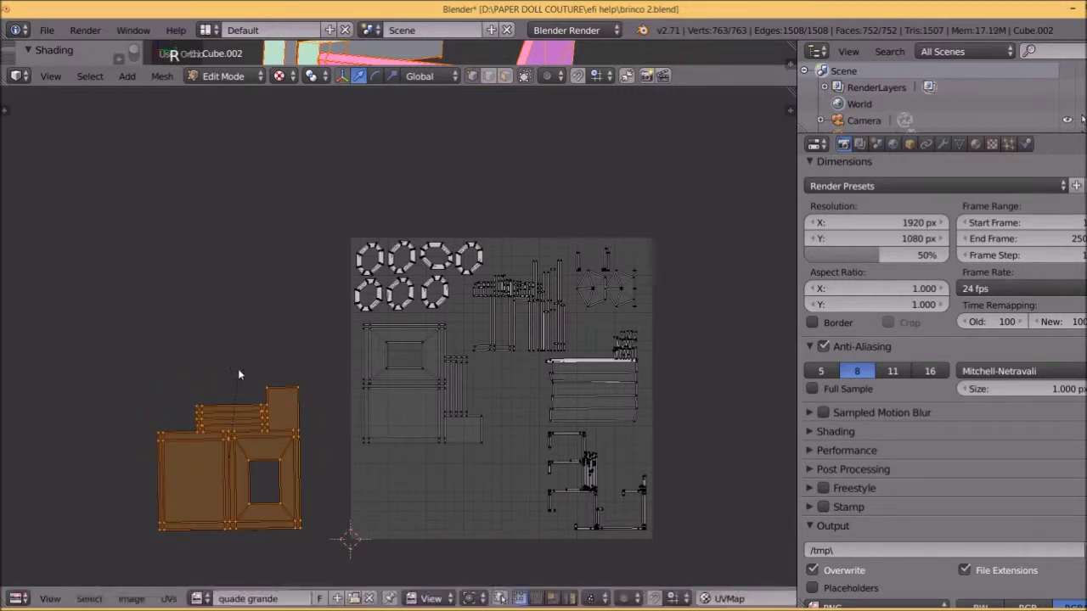
key("g")
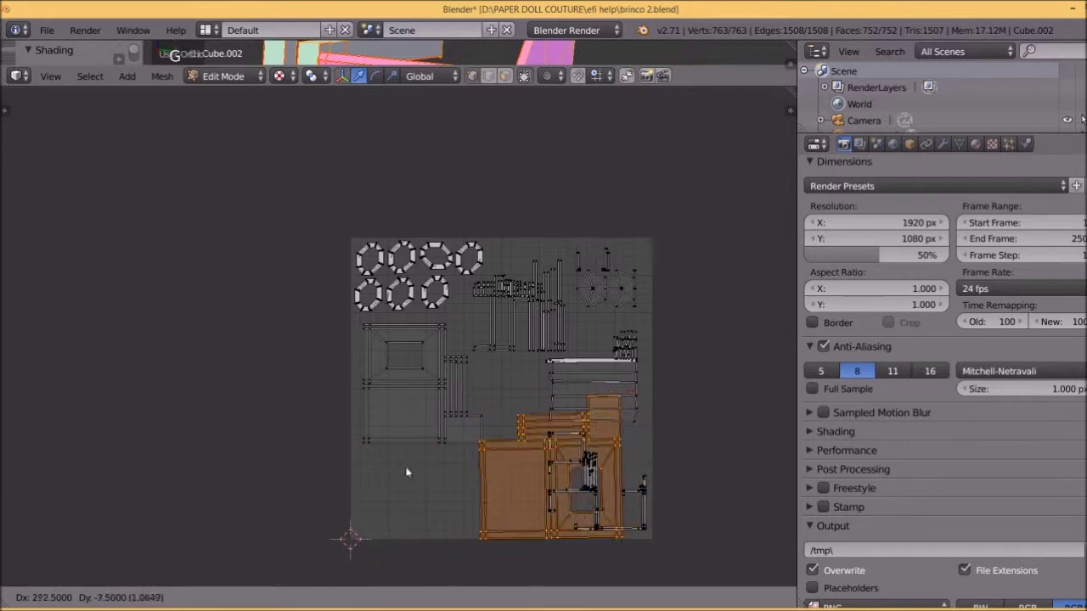
left_click(190, 439)
Move the thin angular framework's UVs to the image area's bottom-left corner and scale them down to fit below the framed layout.
key("a")
key("b")
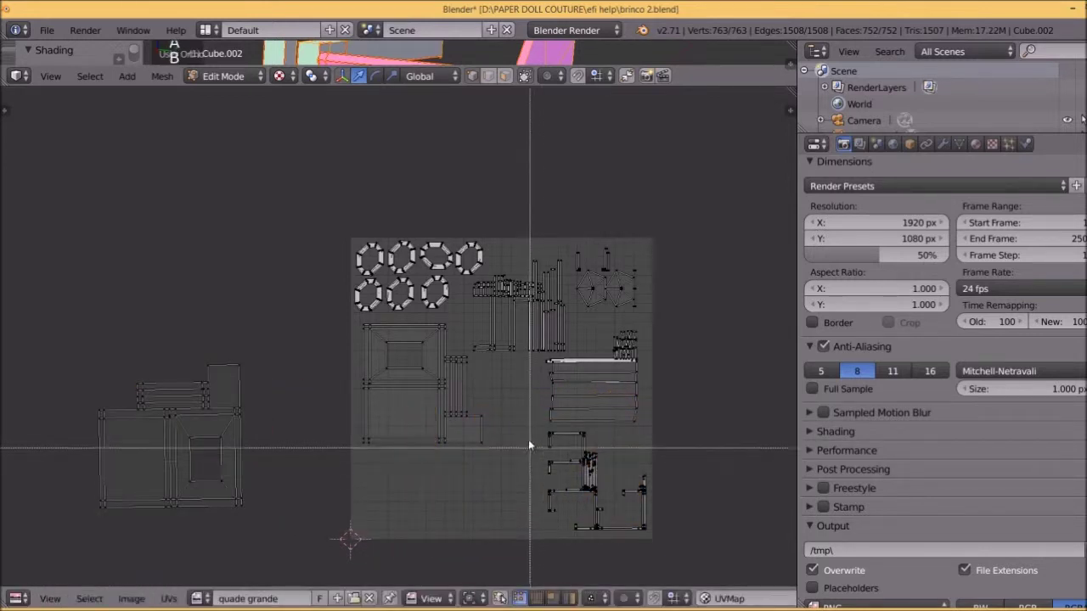
left_click_drag(526, 426, 646, 534)
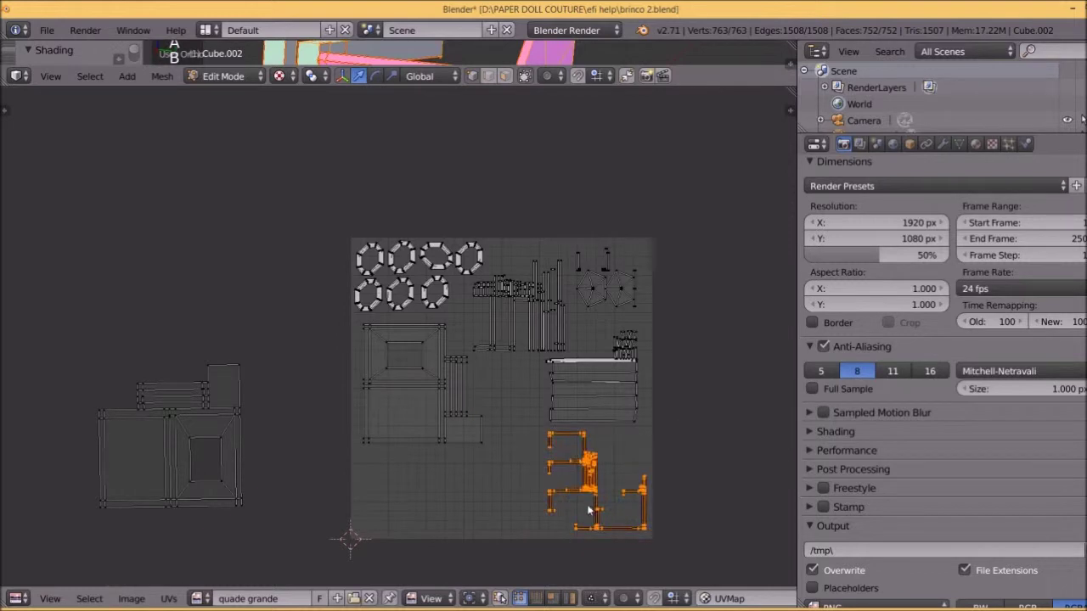
key("g")
left_click(492, 563)
key("s")
left_click(450, 550)
key("g")
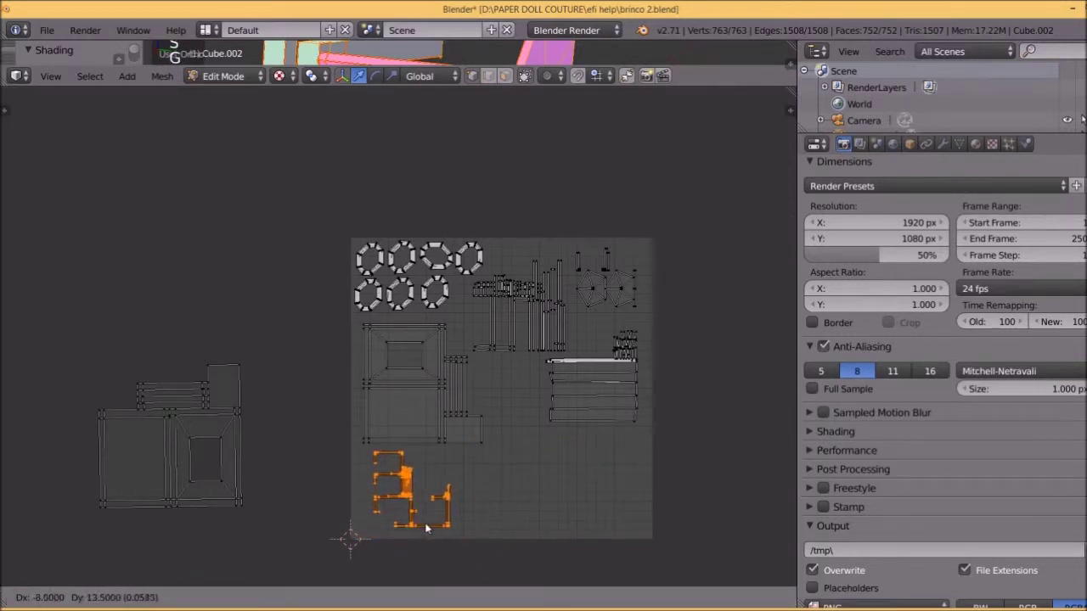
left_click(427, 528)
Try the remaining framed square layout's UVs in the bottom-right corner of the image area.
key("a")
key("b")
left_click_drag(68, 343, 321, 551)
key("g")
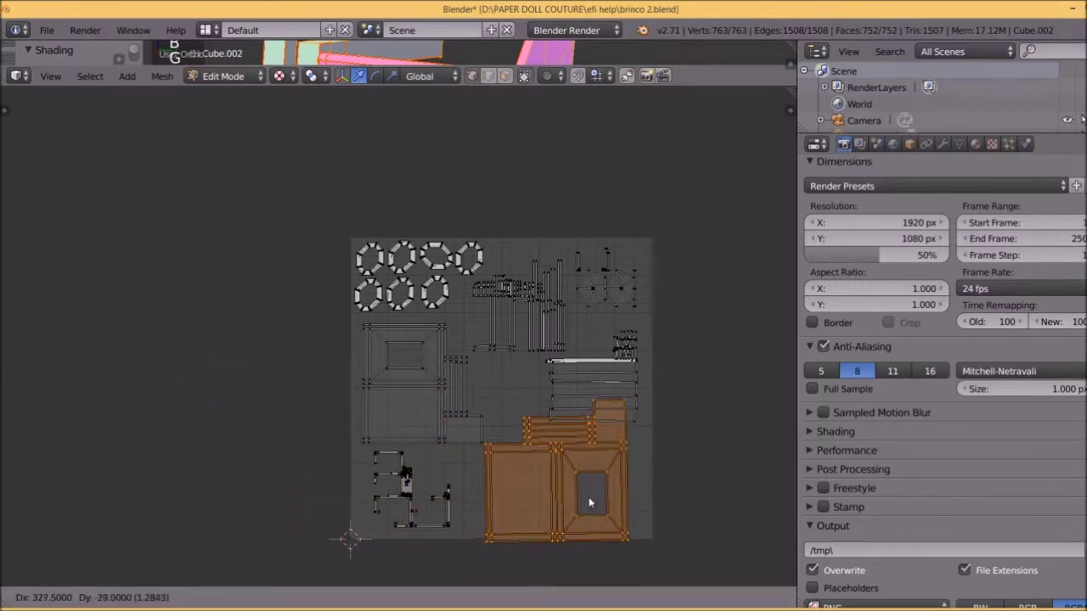
left_click(604, 500)
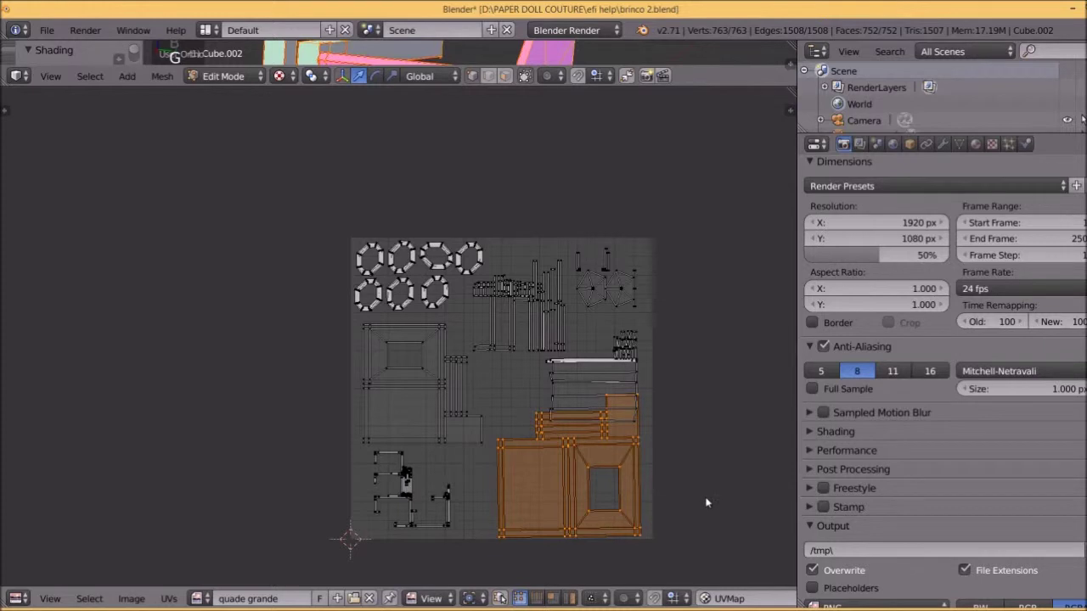
Rotate the framed layout about 90° clockwise to its upright orientation and move it back outside the image area on the left.
key("r")
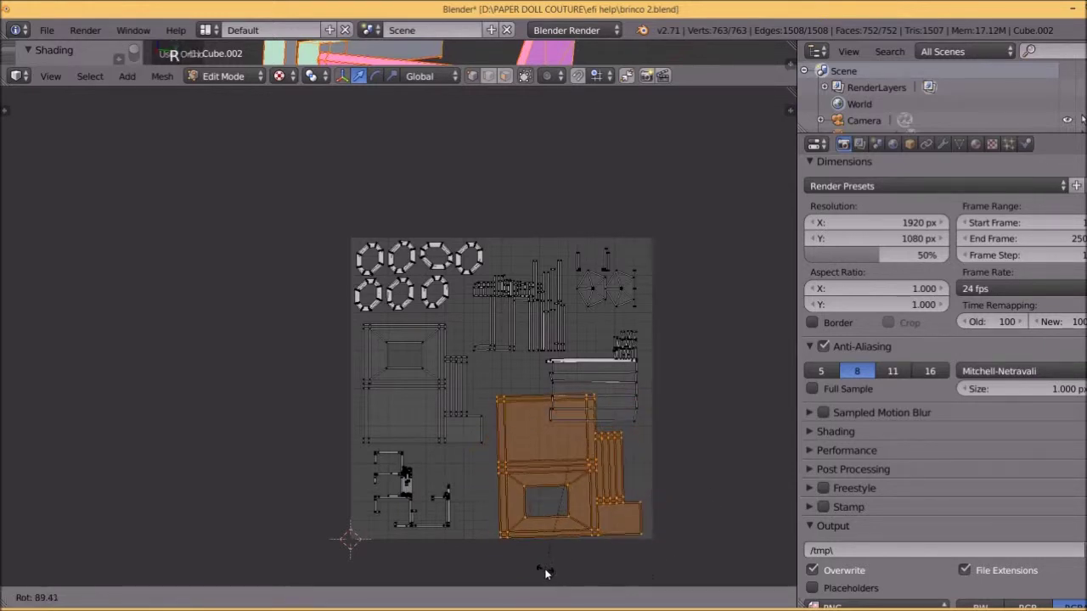
left_click(545, 574)
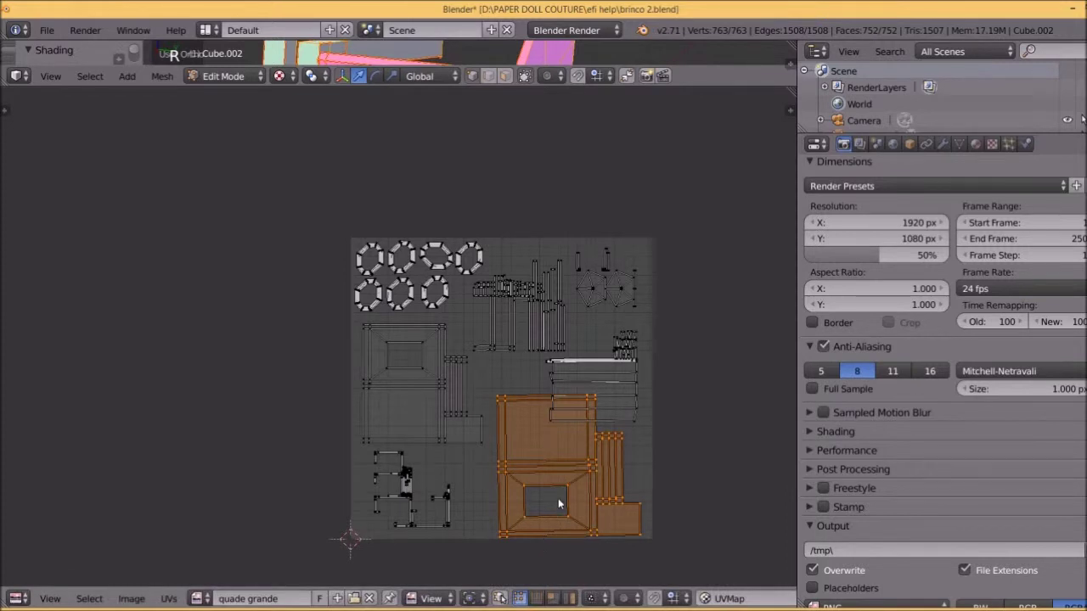
key("r")
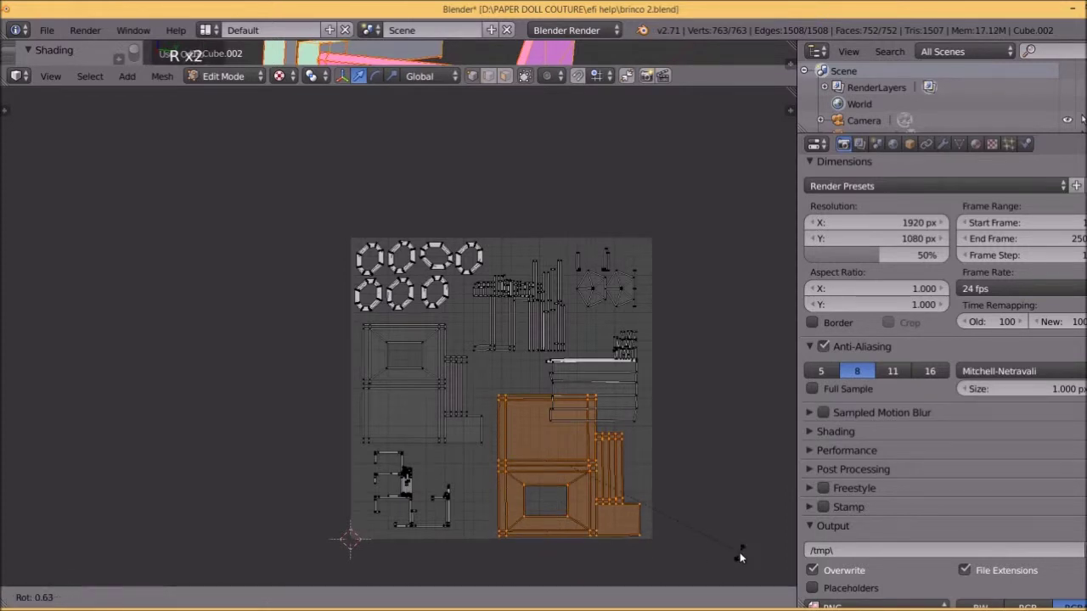
right_click(740, 552)
key("g")
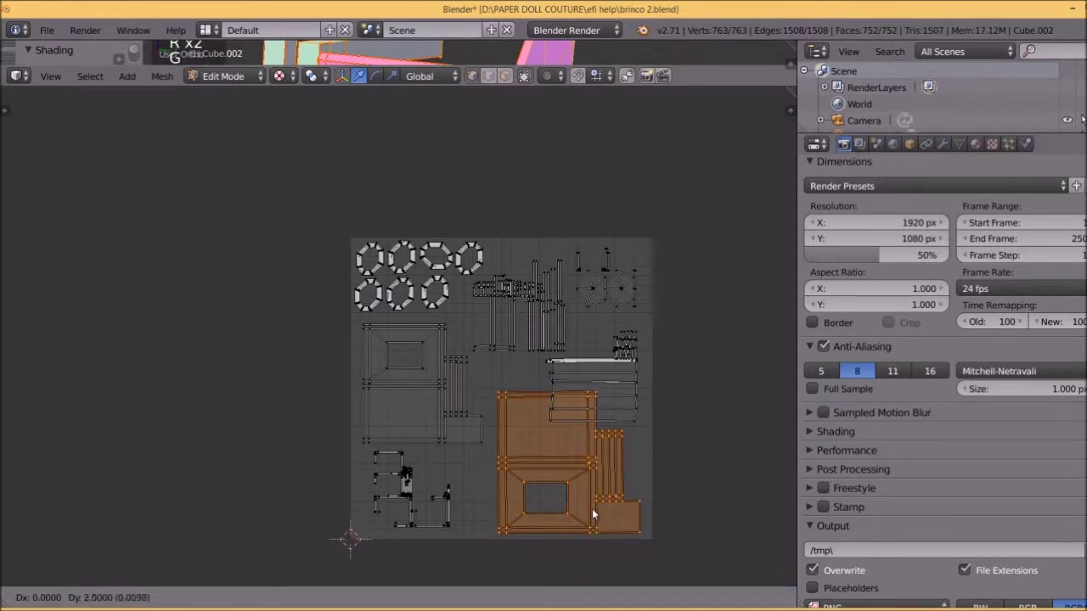
left_click(257, 512)
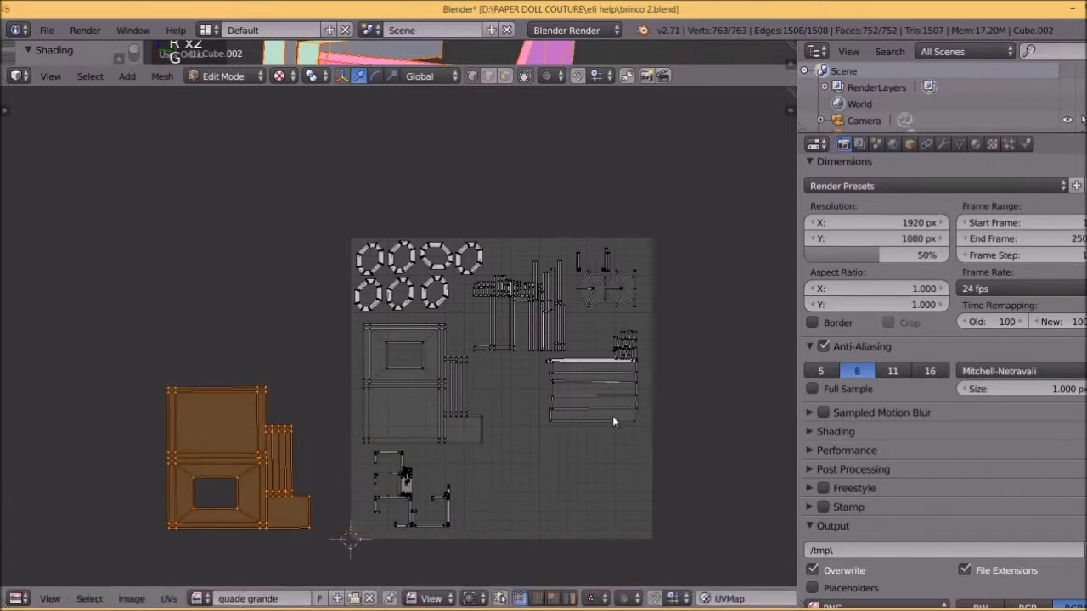
Scale down the upright-strips UV group slightly and move it up between the rings and the octagonal fans.
key("a")
key("b")
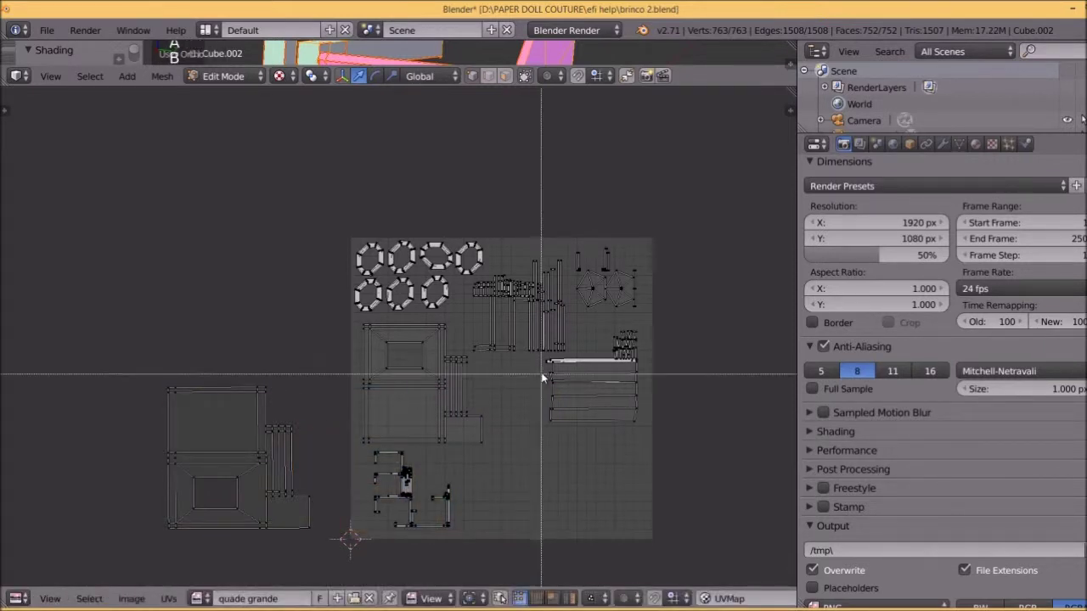
left_click_drag(469, 280, 572, 360)
scroll(571, 359, "up", 3)
scroll(571, 353, "up", 1)
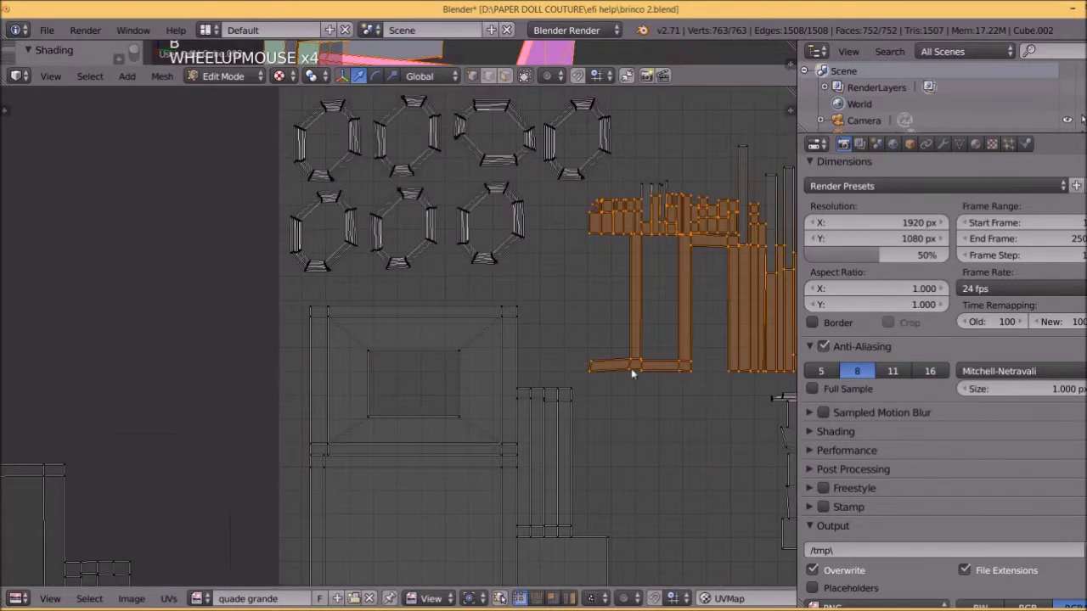
middle_click_drag(631, 368, 507, 314, "shift")
key("b")
left_click_drag(473, 242, 547, 351)
key("b")
left_click_drag(550, 201, 665, 367)
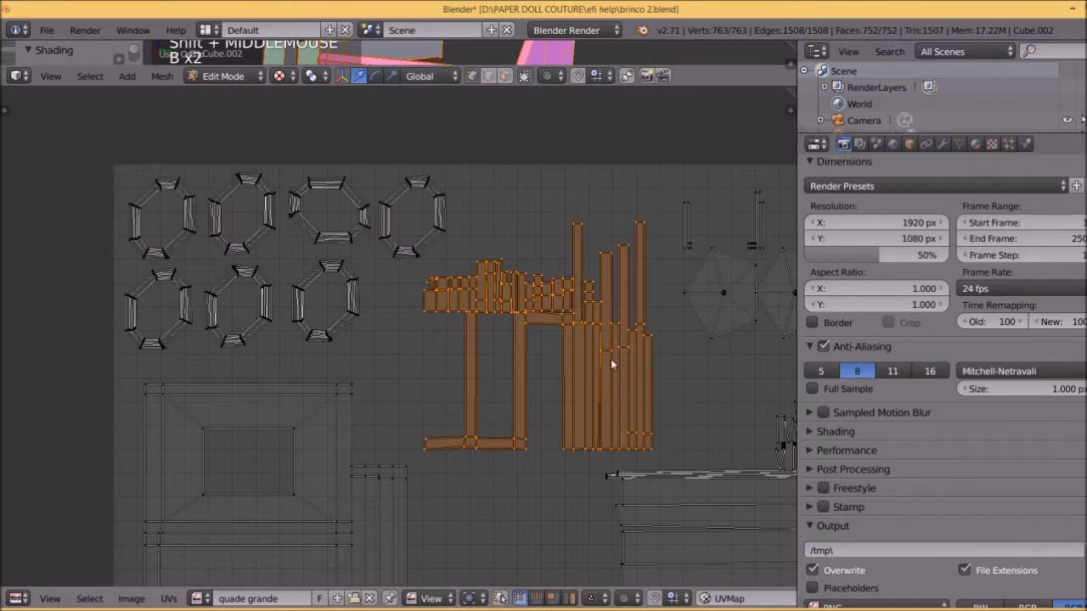
key("g")
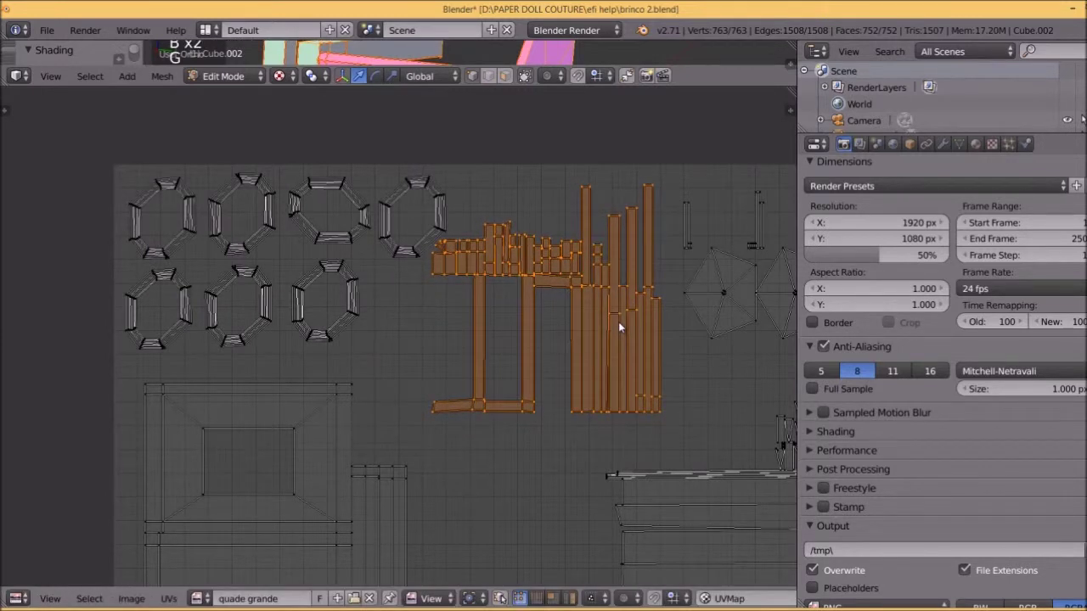
key("s")
left_click(679, 381)
key("g")
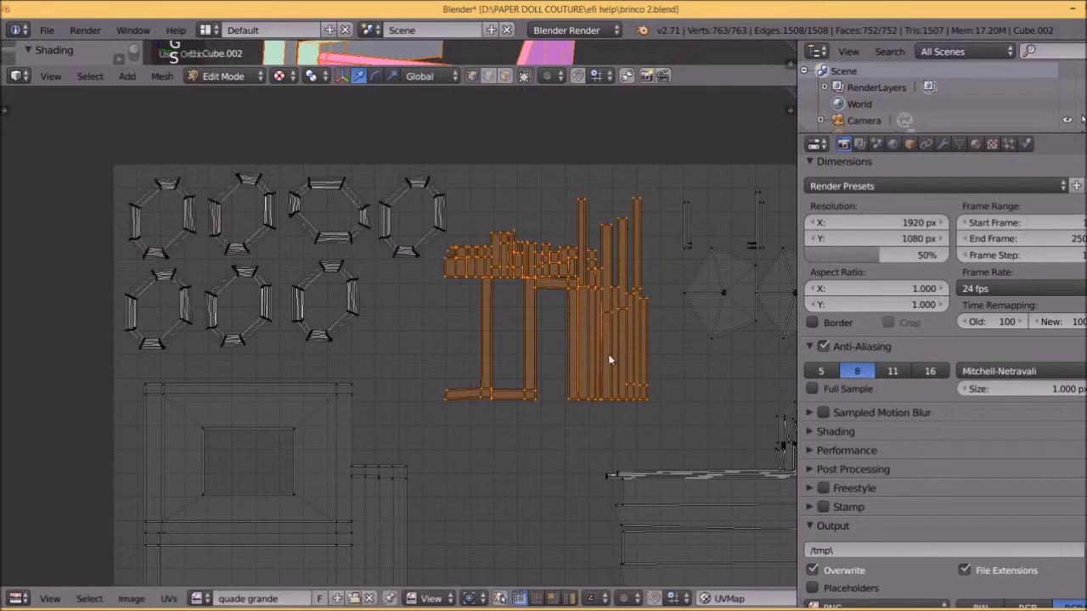
left_click(617, 339)
Scale down the horizontal-strips UV group, including the small pieces on top of it, and move it up beneath the fans.
scroll(617, 339, "down", 4)
middle_click_drag(617, 339, 632, 325, "shift")
middle_click_drag(558, 399, 565, 390, "shift")
key("a")
key("b")
left_click_drag(484, 349, 609, 433)
key("b")
left_click_drag(557, 331, 613, 398)
key("s")
left_click(594, 444)
key("g")
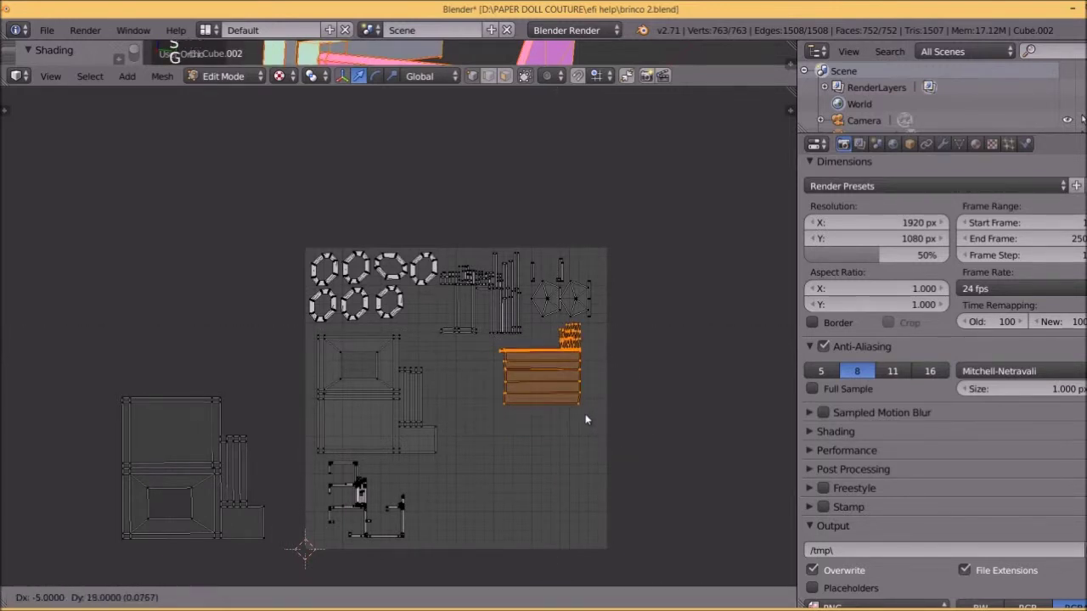
left_click(585, 414)
Move the outside framed square layout into the image area's bottom-right corner and scale it down slightly to fit.
key("a")
key("b")
left_click_drag(81, 372, 268, 553)
key("g")
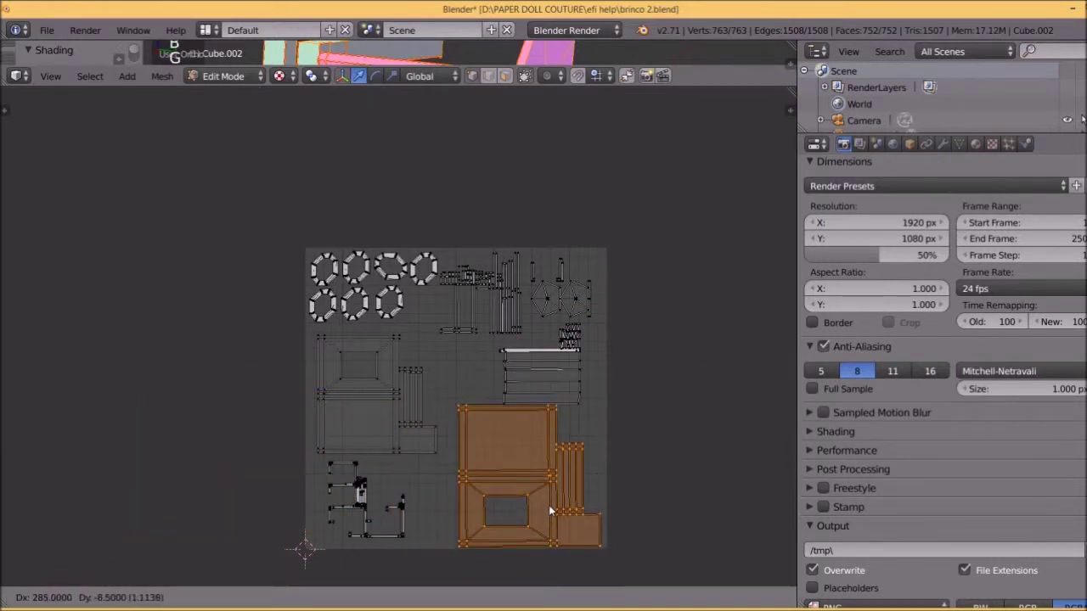
left_click(549, 511)
key("s")
left_click(625, 527)
key("g")
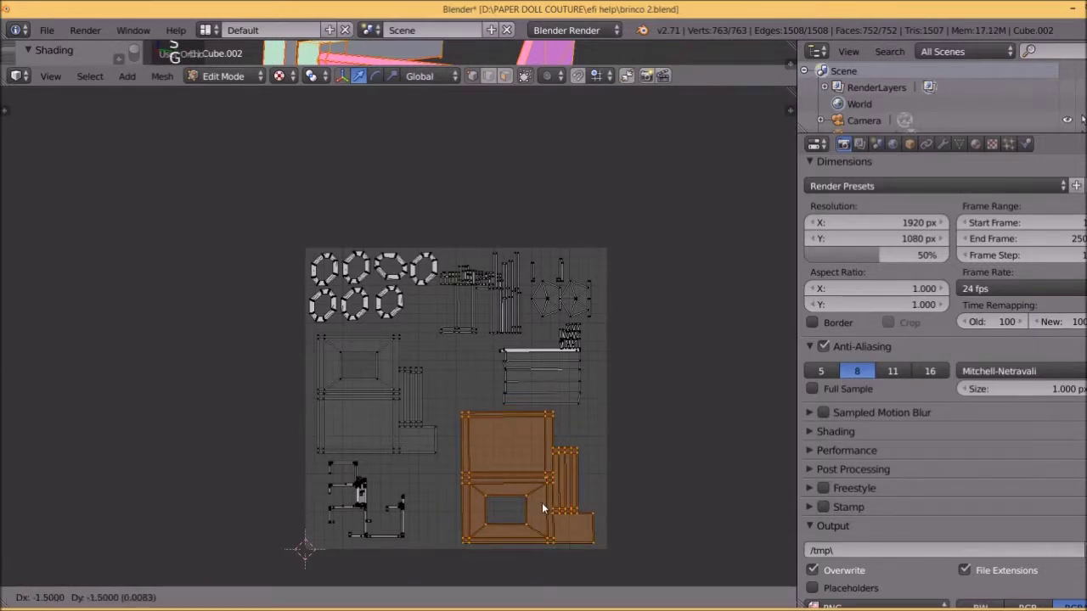
left_click(542, 507)
Deselect the UVs and examine the full arrangement for gaps and overlaps inside the image area.
key("a")
scroll(543, 509, "up", 2)
scroll(544, 509, "up", 1)
scroll(547, 513, "down", 1)
middle_click_drag(552, 515, 503, 416, "shift")
scroll(502, 415, "down", 2)
scroll(503, 411, "up", 3)
scroll(504, 410, "down", 3)
middle_click_drag(520, 412, 531, 412, "shift")
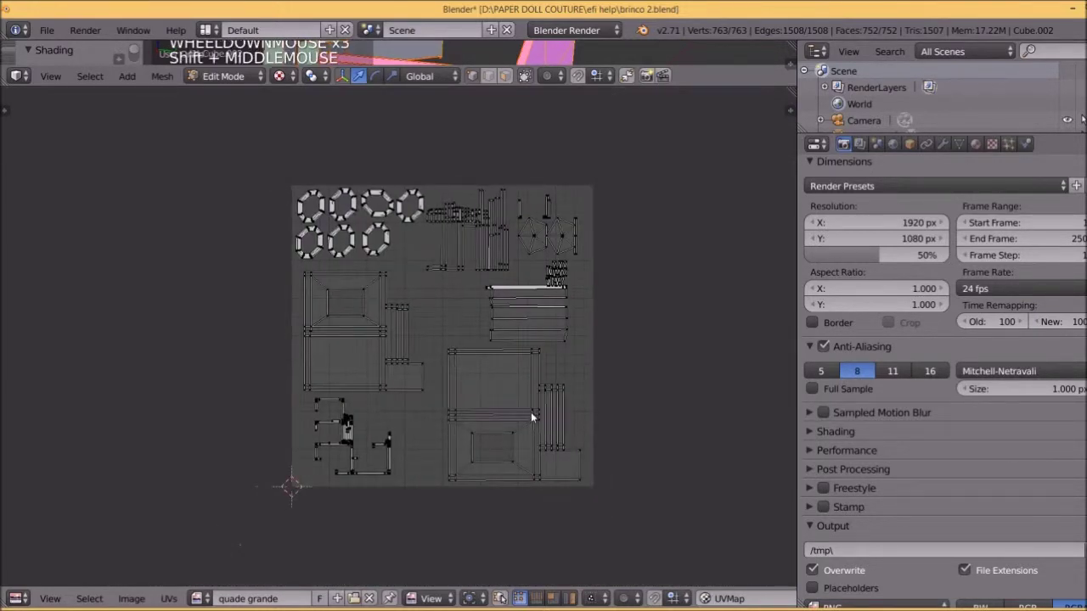
scroll(531, 411, "up", 2)
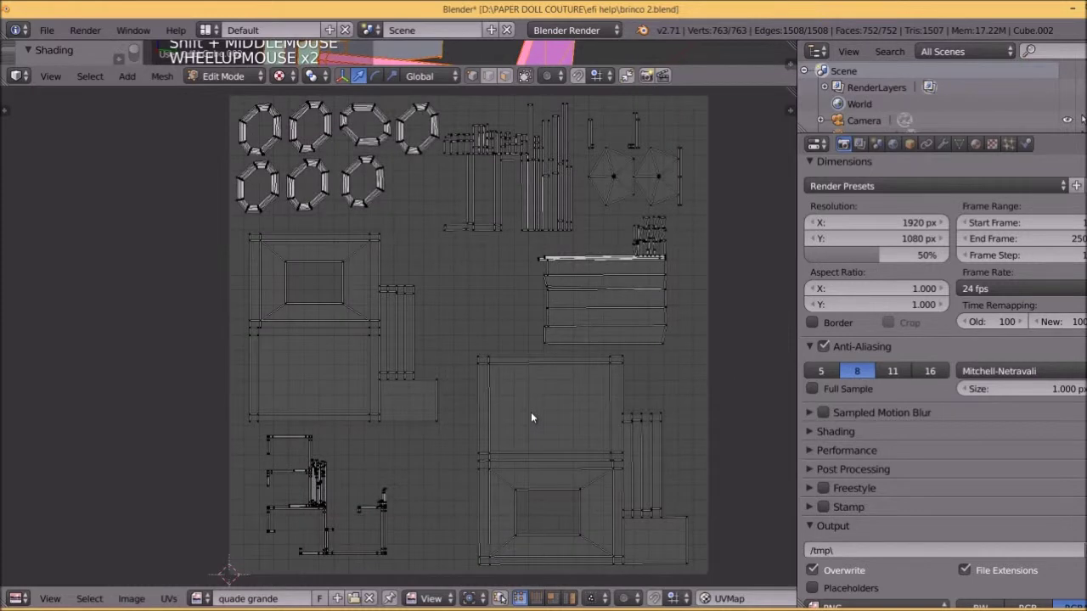
scroll(531, 412, "down", 1)
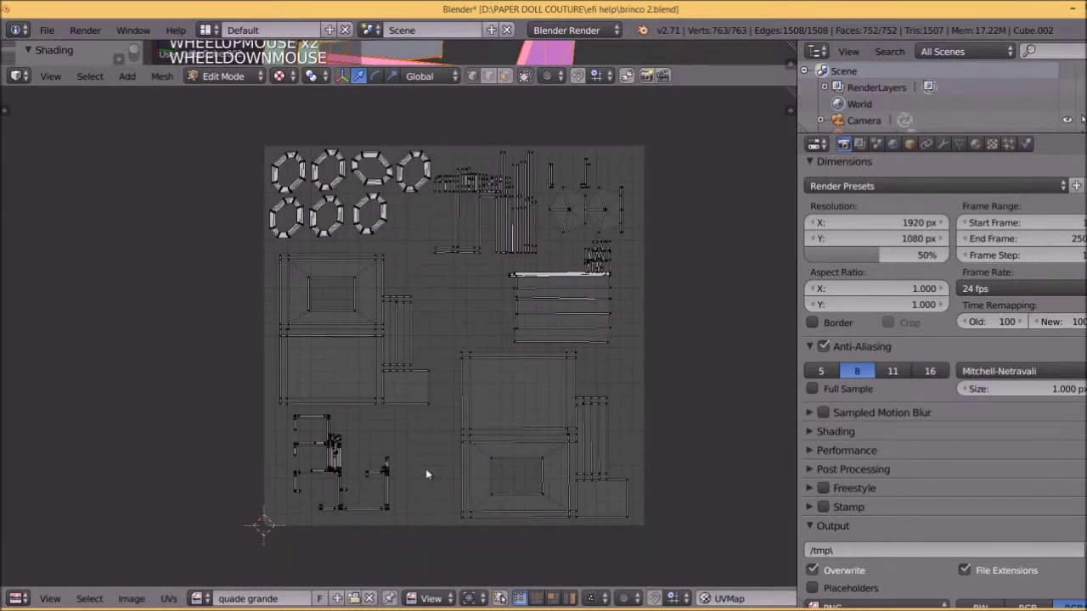
Select all UVs and create a new 2048 × 2048 px image named NOVA UV with the Color Grid generated type.
key("a")
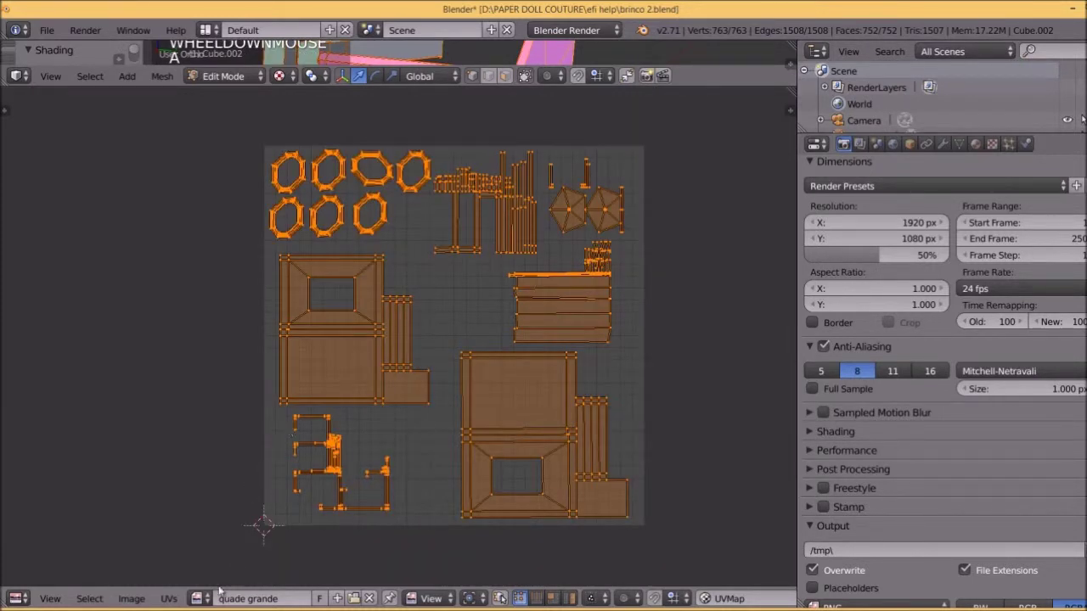
left_click(131, 599)
left_click(140, 578)
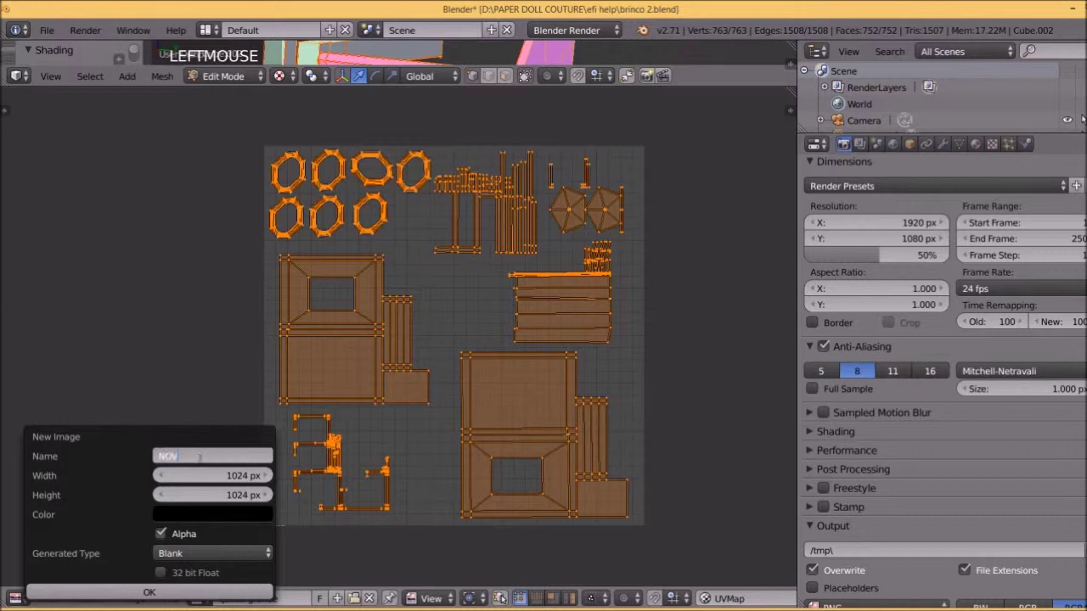
type("NOVA UV")
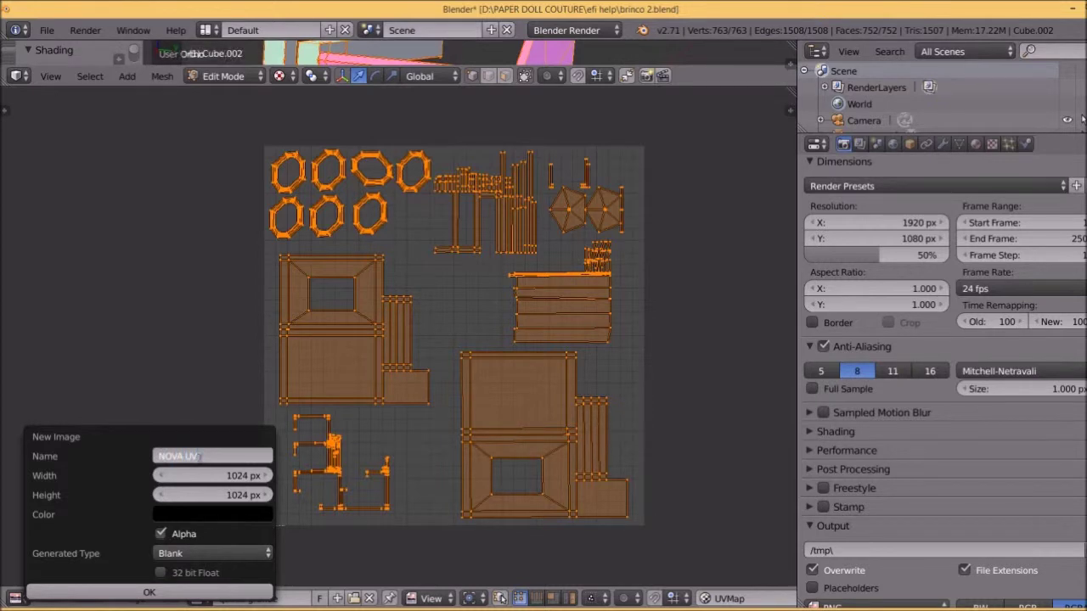
left_click(235, 479)
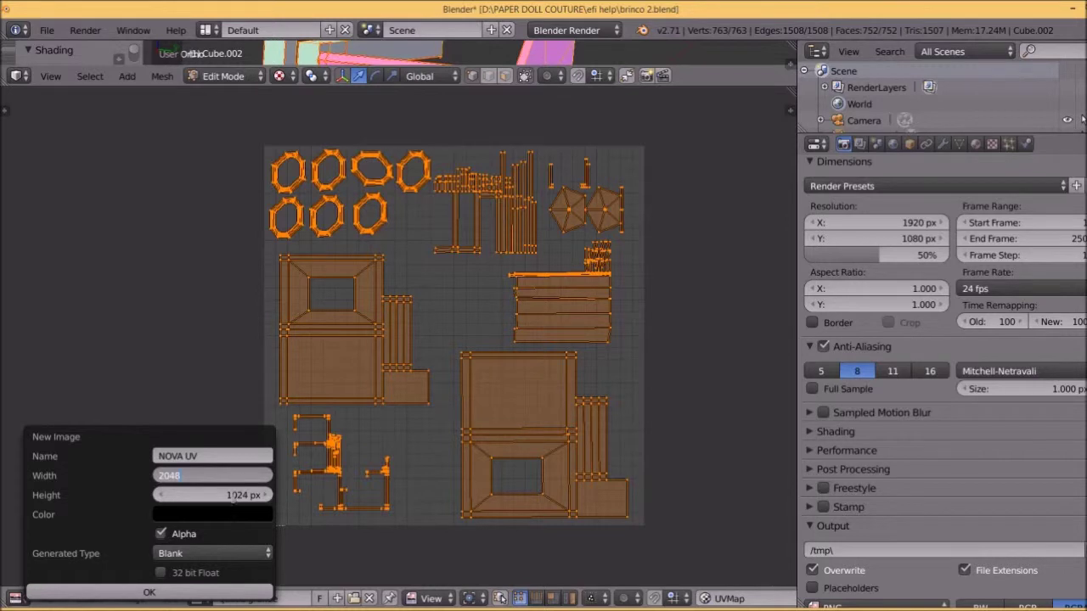
left_click(231, 496)
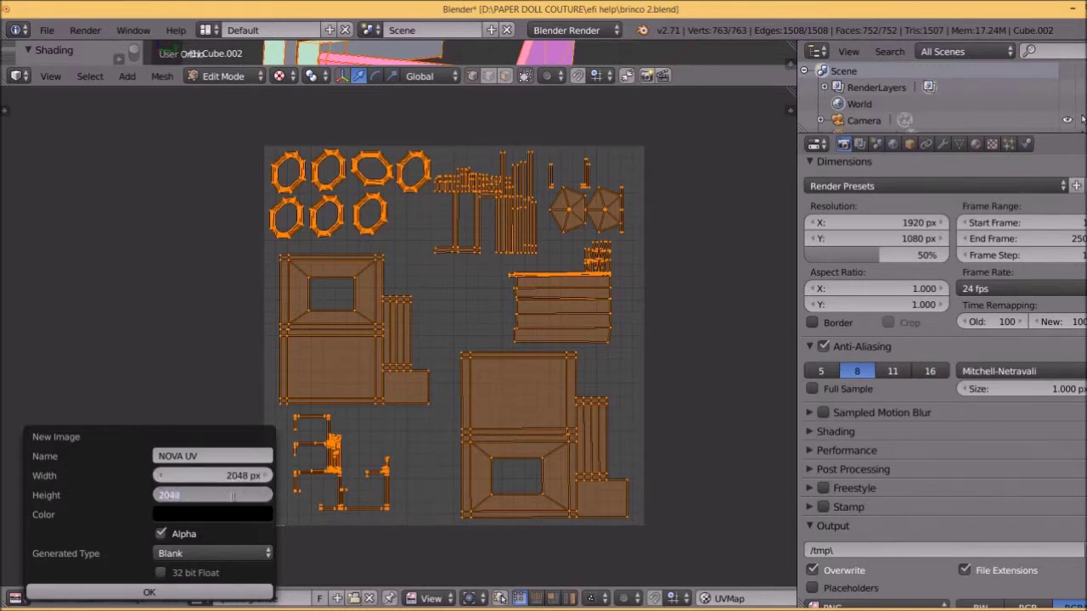
key("Return")
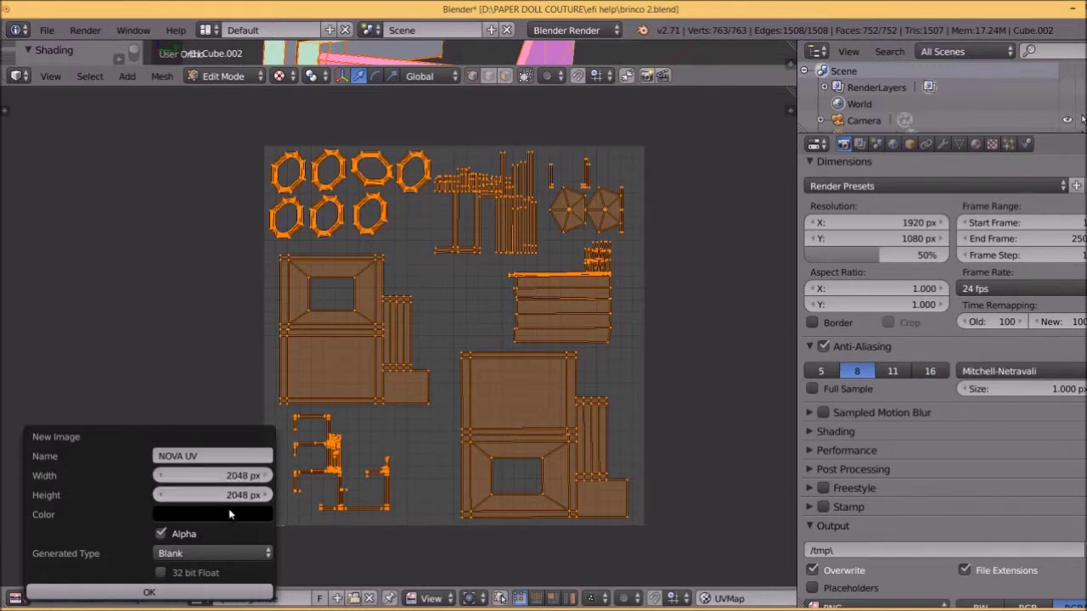
left_click(225, 553)
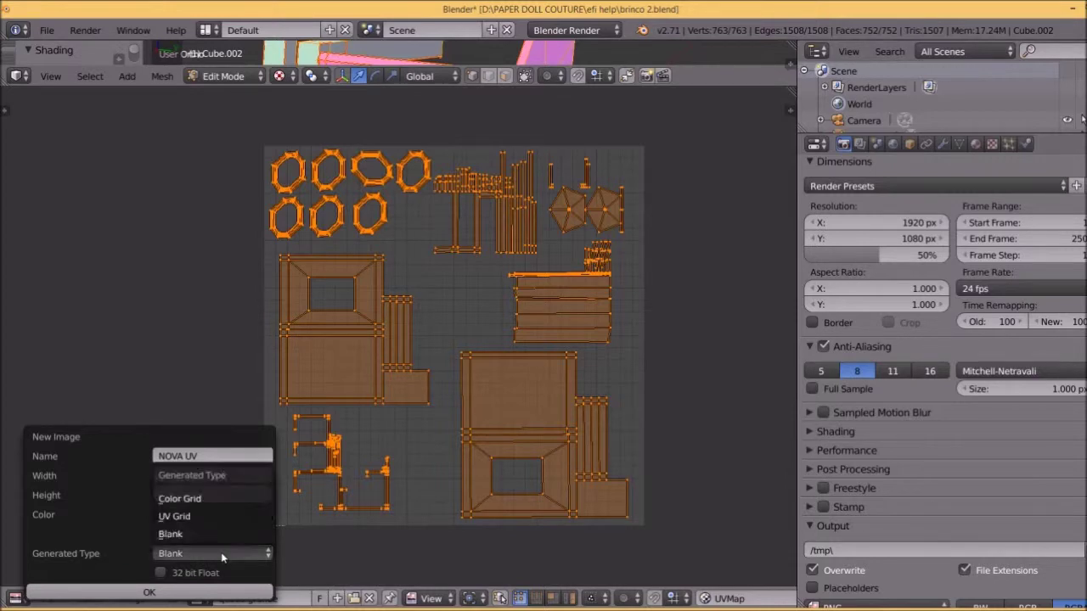
left_click(203, 499)
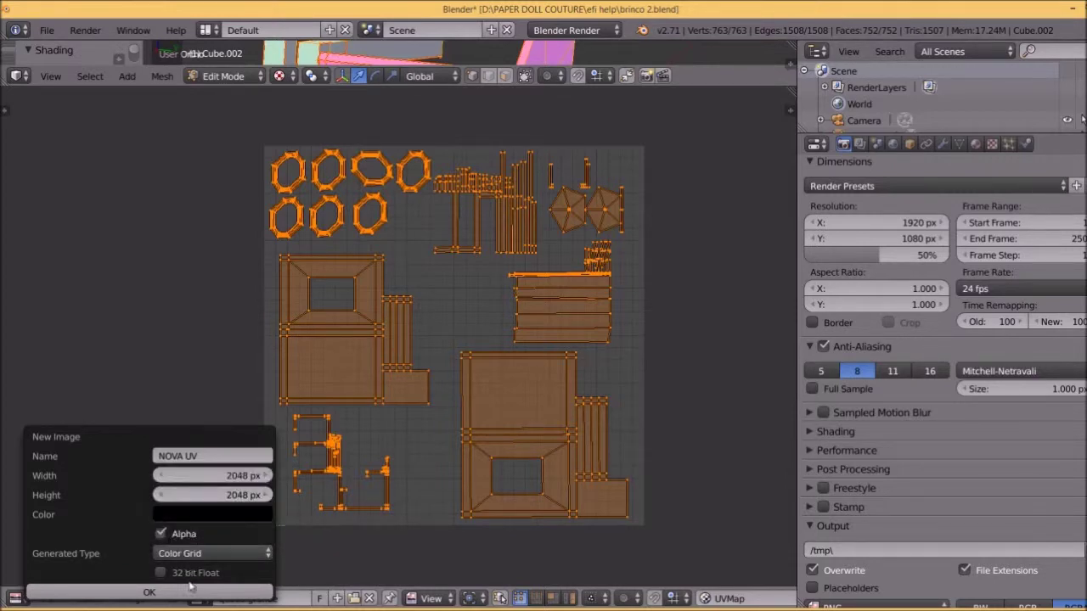
left_click(149, 592)
Check the whole UV layout over the colour grid and enlarge the 3D view to show the earring model.
scroll(505, 441, "down", 9)
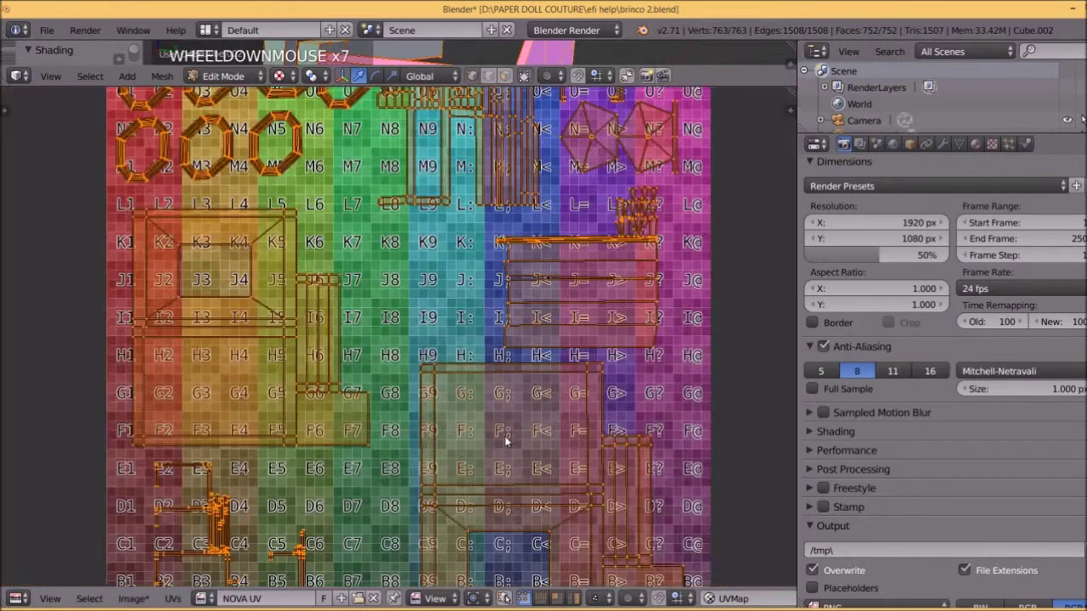
key("a")
scroll(505, 441, "down", 2)
key("a")
scroll(510, 424, "up", 1)
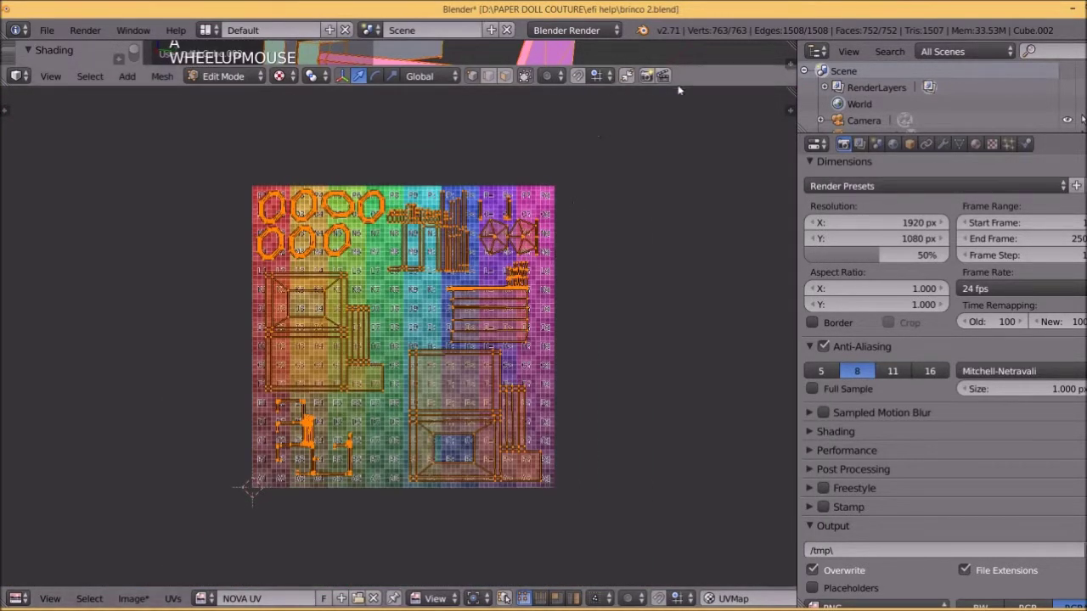
left_click_drag(671, 87, 664, 551)
middle_click_drag(594, 408, 451, 339)
scroll(451, 339, "down", 5)
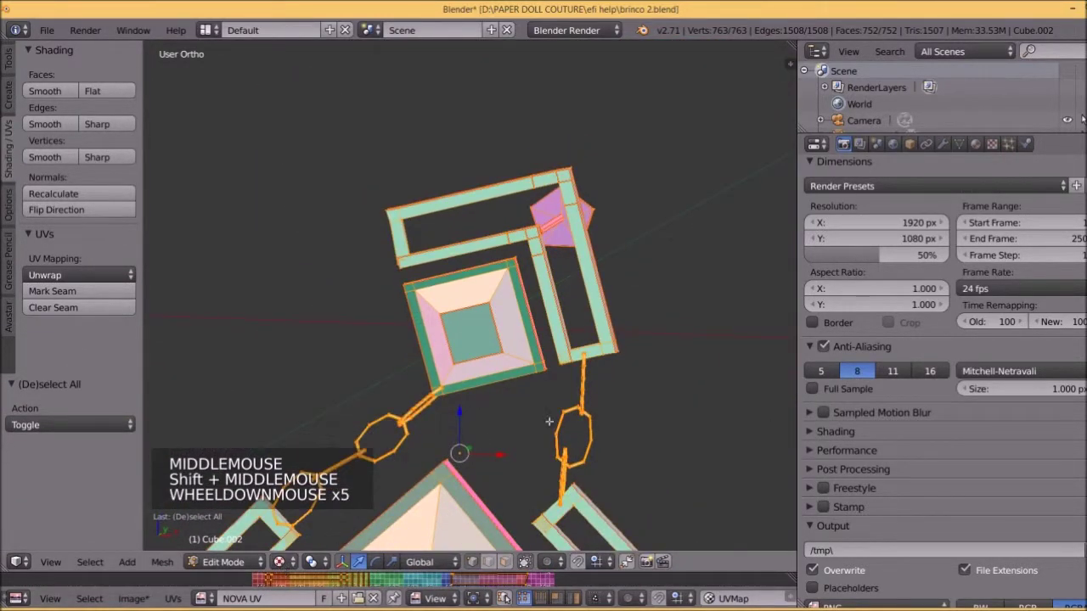
scroll(702, 409, "down", 1)
Show the 3D view's properties and set the viewport shading to Multitexture.
key("n")
key("n")
key("n")
key("n")
key("n")
key("n")
key("n")
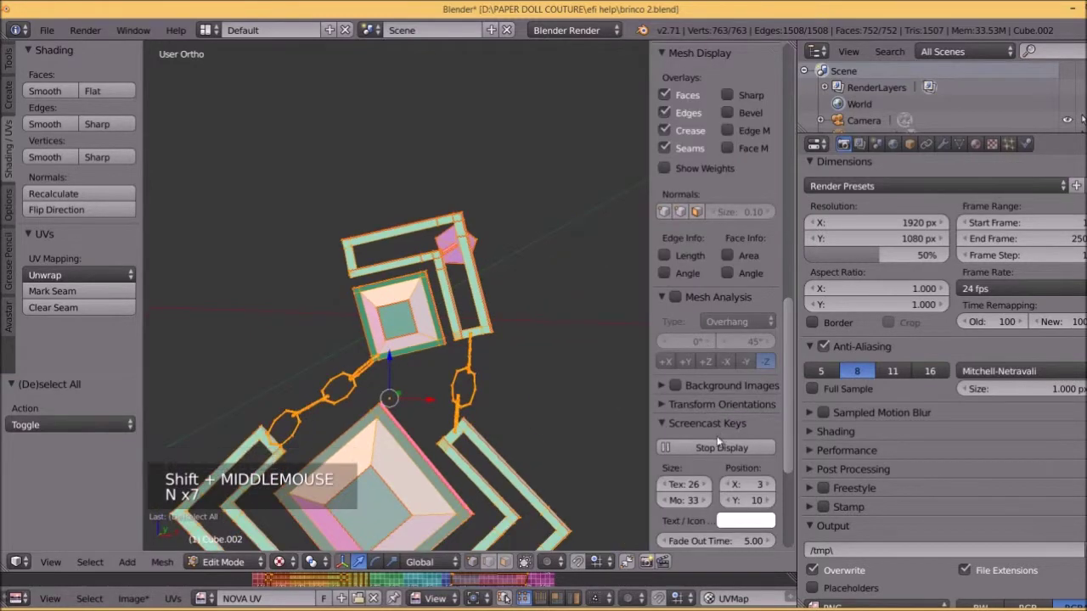
scroll(717, 437, "down", 1)
scroll(717, 436, "up", 7)
scroll(717, 436, "up", 9)
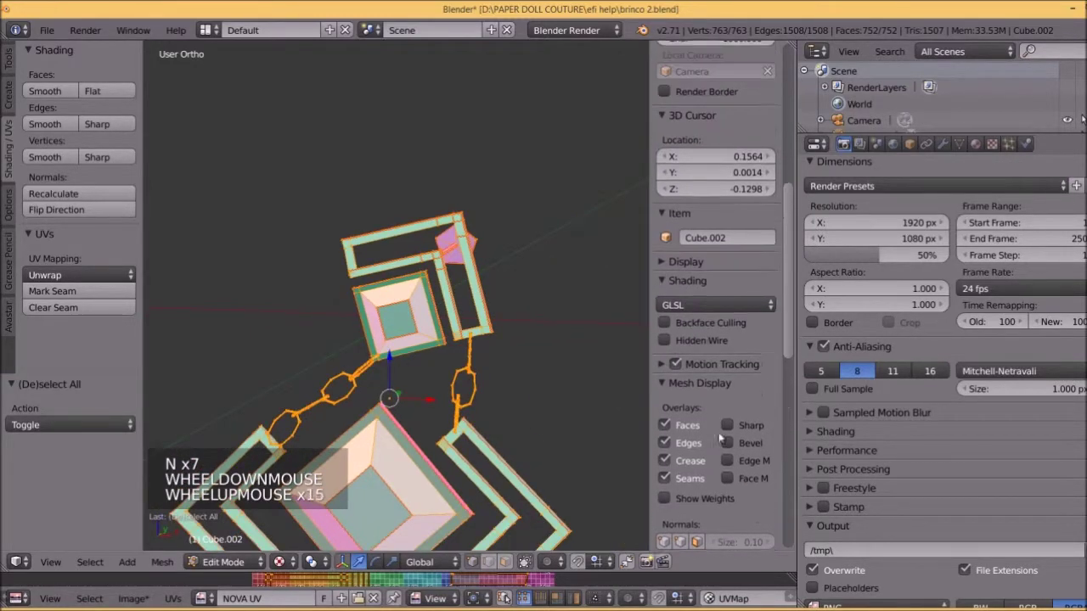
left_click(693, 328)
left_click(691, 311)
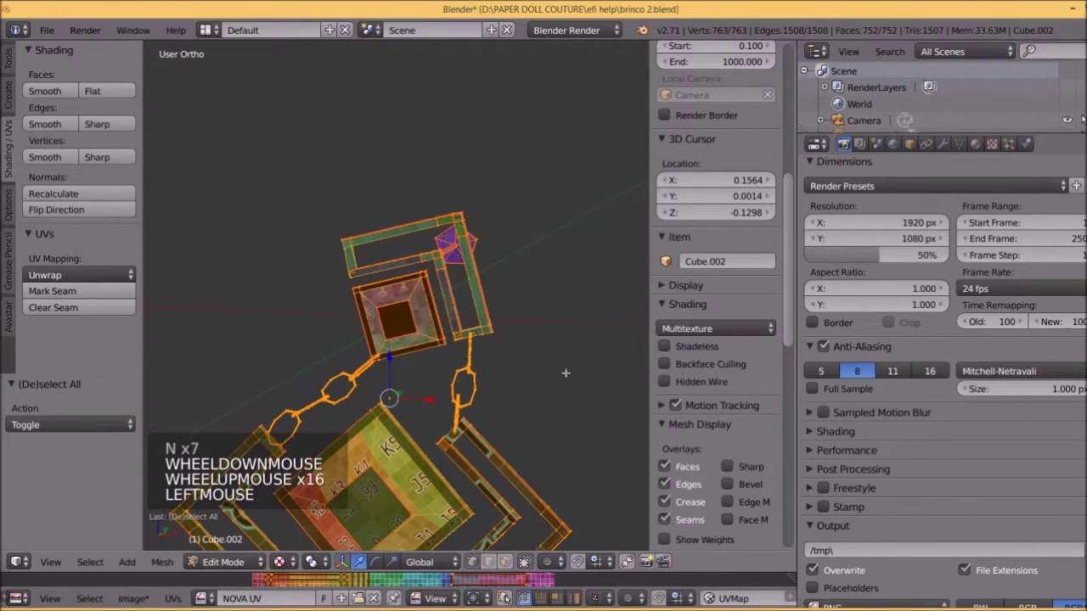
Deselect the mesh and examine how the colour grid maps onto the gems, frames and chain from several angles.
key("a")
scroll(502, 399, "down", 3)
middle_click_drag(502, 399, 509, 378, "shift")
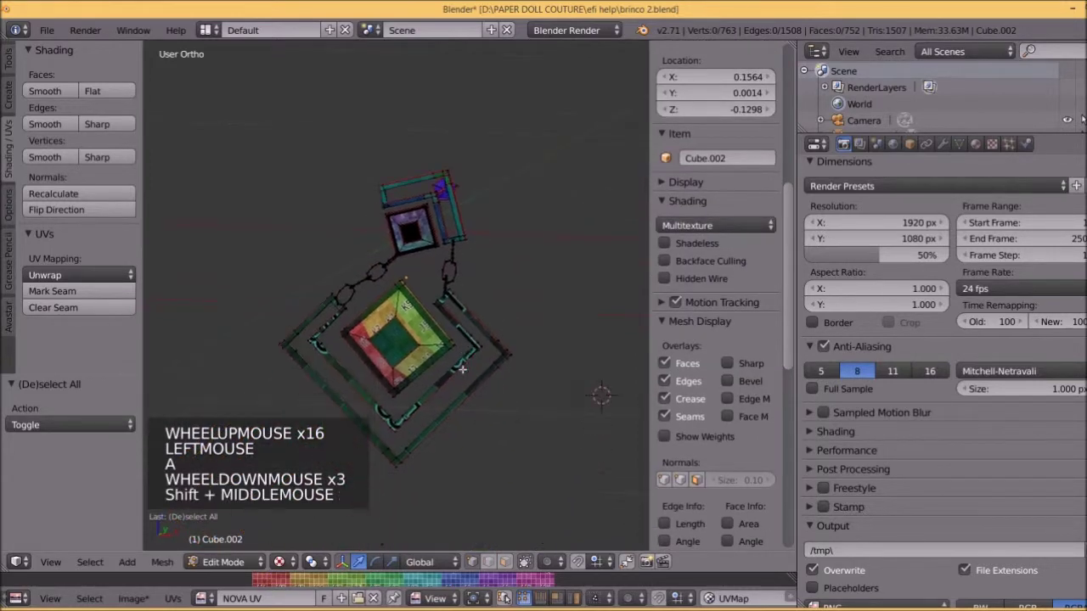
scroll(508, 379, "up", 3)
scroll(414, 265, "up", 4)
middle_click_drag(414, 266, 359, 382)
scroll(360, 382, "up", 4)
scroll(360, 382, "up", 1)
middle_click_drag(442, 263, 439, 319, "shift")
middle_click_drag(460, 398, 467, 315)
scroll(416, 411, "down", 4)
scroll(466, 315, "up", 2)
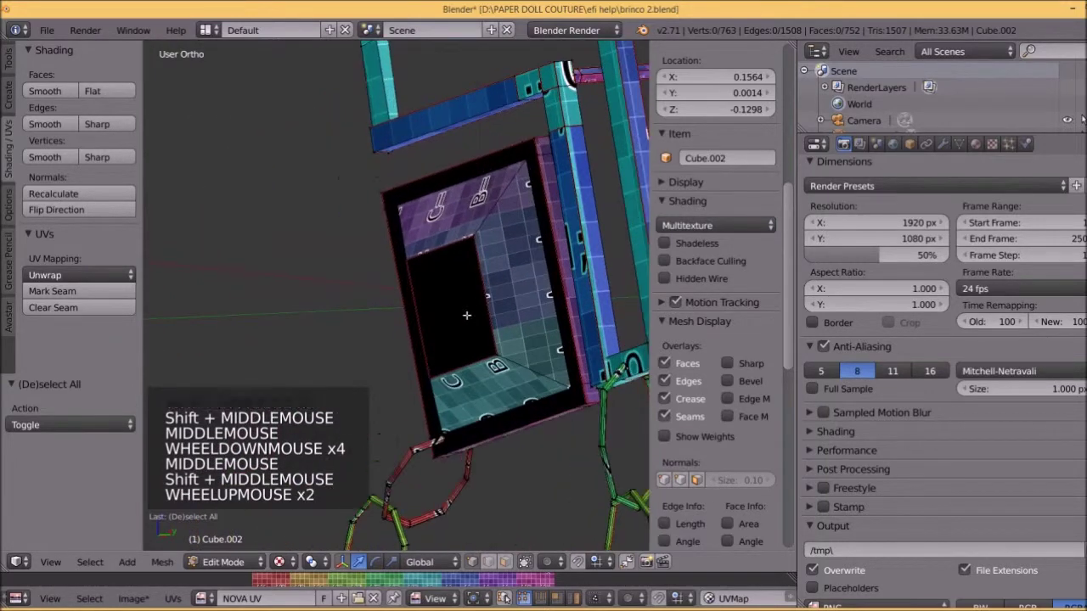
Turn on Shadeless display for the textured earring and view the small square gem with it.
left_click(665, 243)
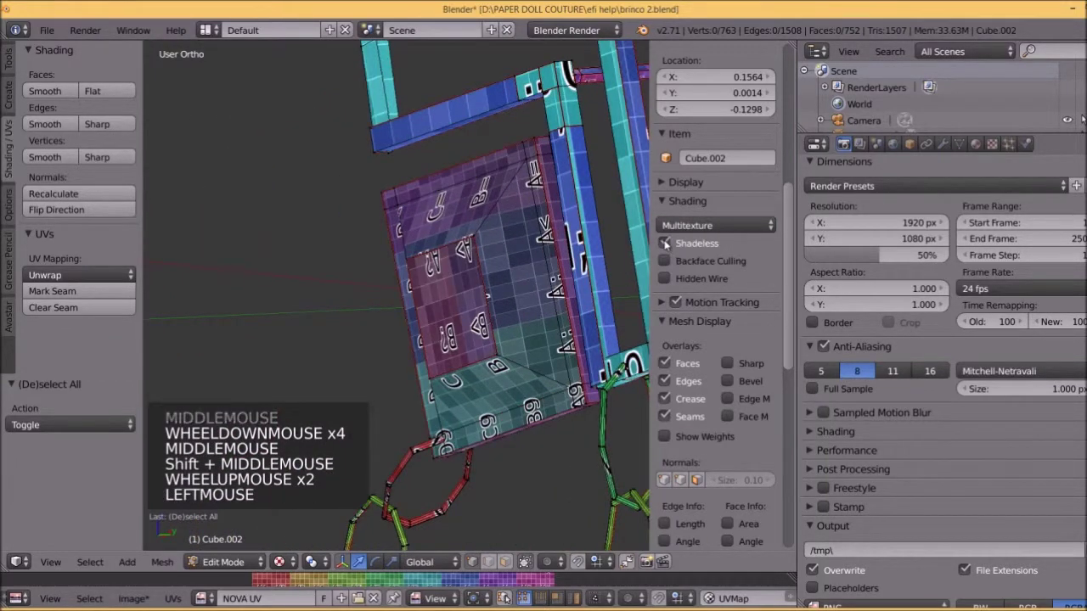
scroll(538, 293, "down", 3)
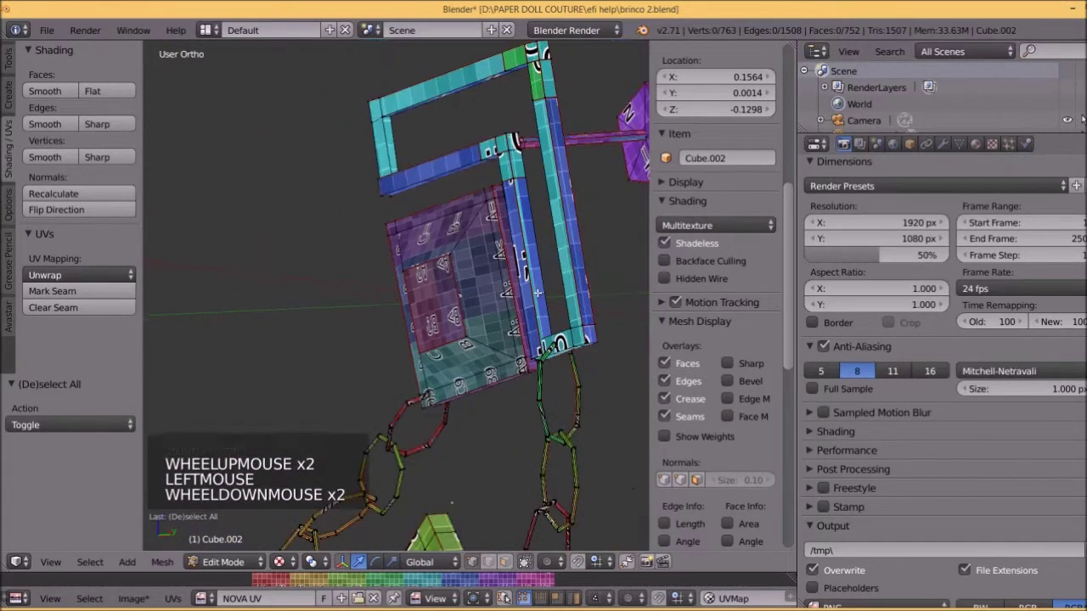
scroll(538, 293, "up", 2)
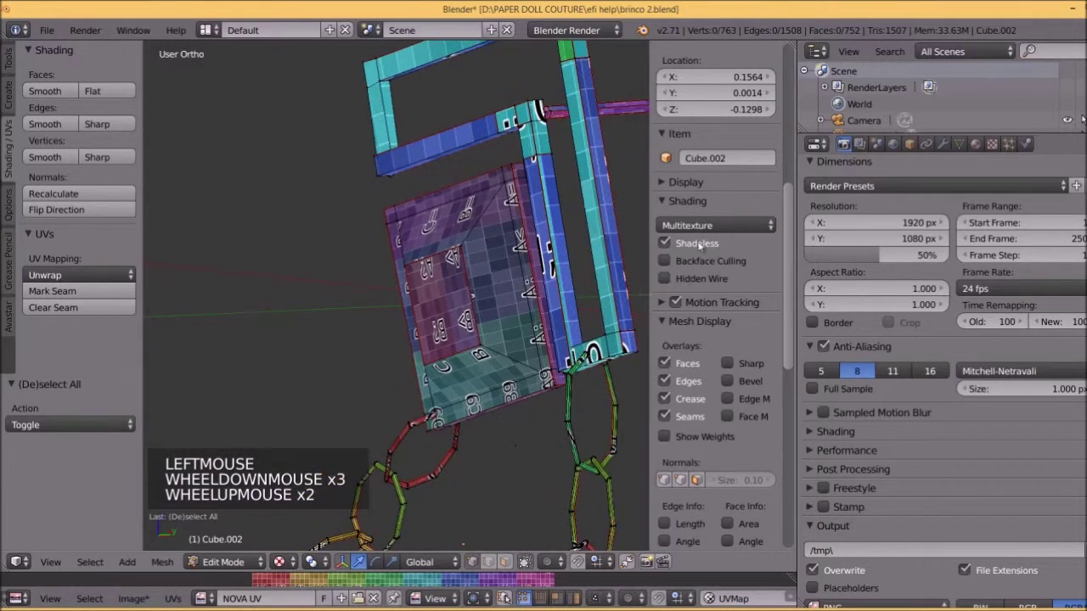
Try the Hidden Wire and Backface Culling display options with Shadeless off, and restore the Shadeless display.
left_click(665, 244)
left_click(665, 278)
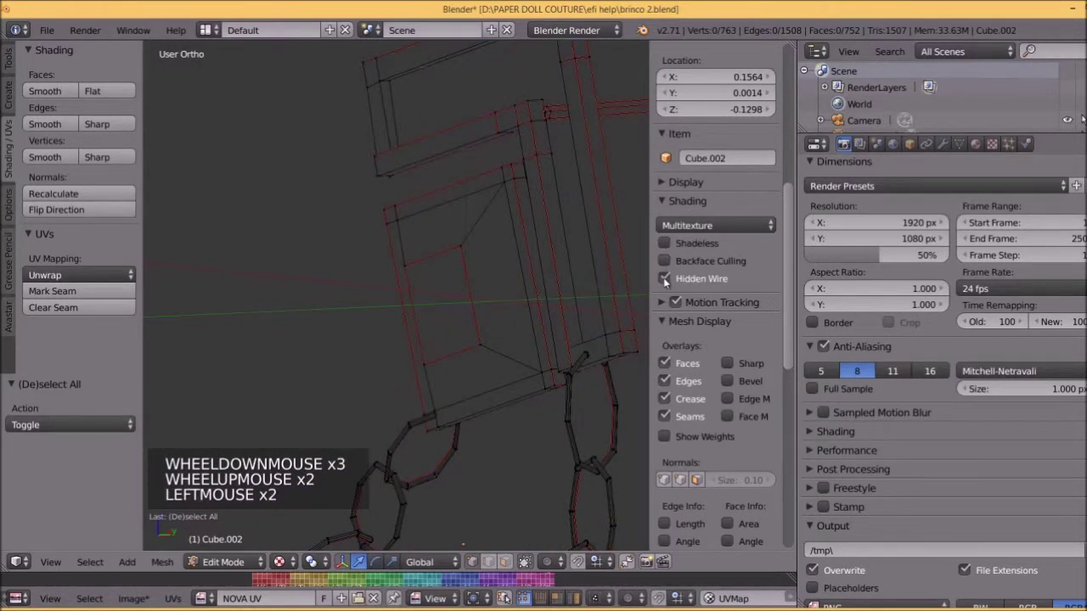
left_click(665, 279)
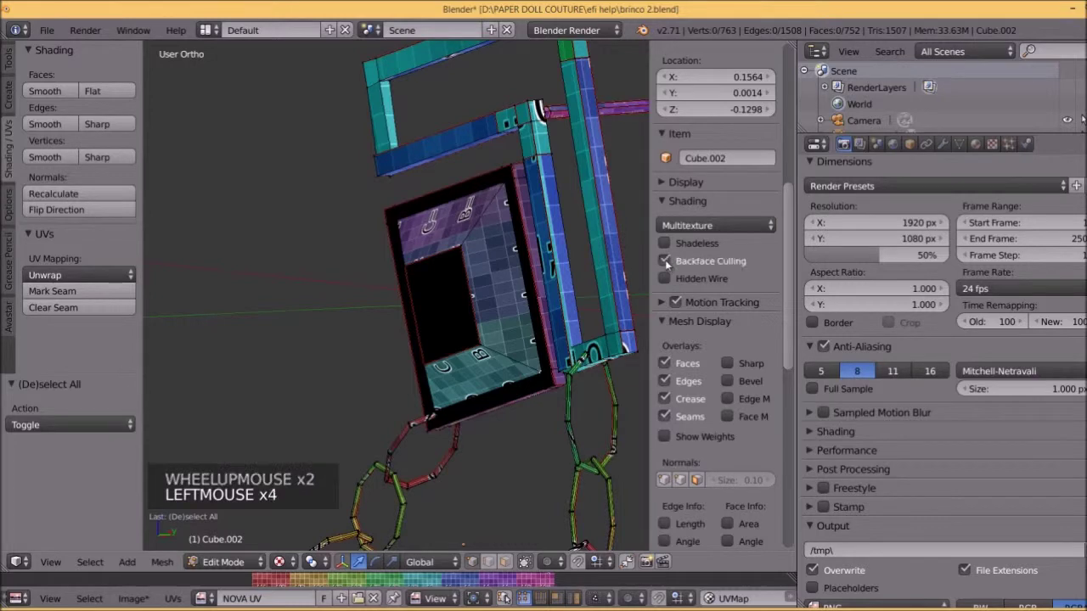
left_click(665, 261)
left_click(664, 243)
Switch the earring to Object Mode and examine the colour grid across its gems, frames and chain links.
scroll(529, 289, "down", 4)
scroll(529, 290, "down", 4)
middle_click_drag(529, 289, 487, 392)
key("Tab")
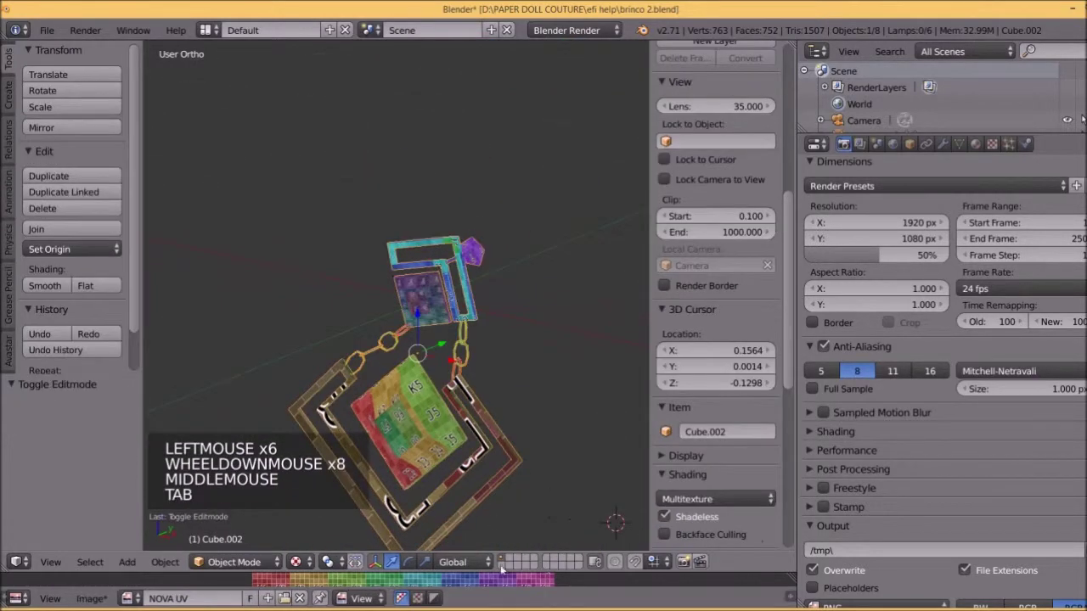
scroll(504, 425, "down", 17)
scroll(504, 425, "up", 4)
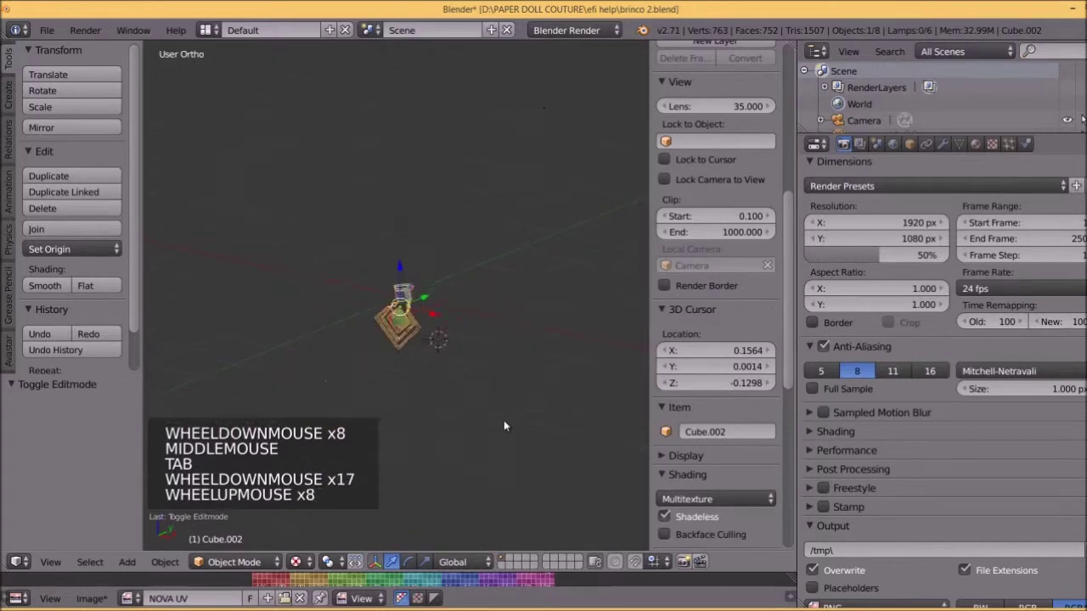
scroll(504, 420, "up", 20)
middle_click_drag(504, 420, 314, 360, "shift")
scroll(316, 362, "down", 7)
middle_click_drag(405, 399, 342, 303, "shift")
scroll(424, 340, "up", 2)
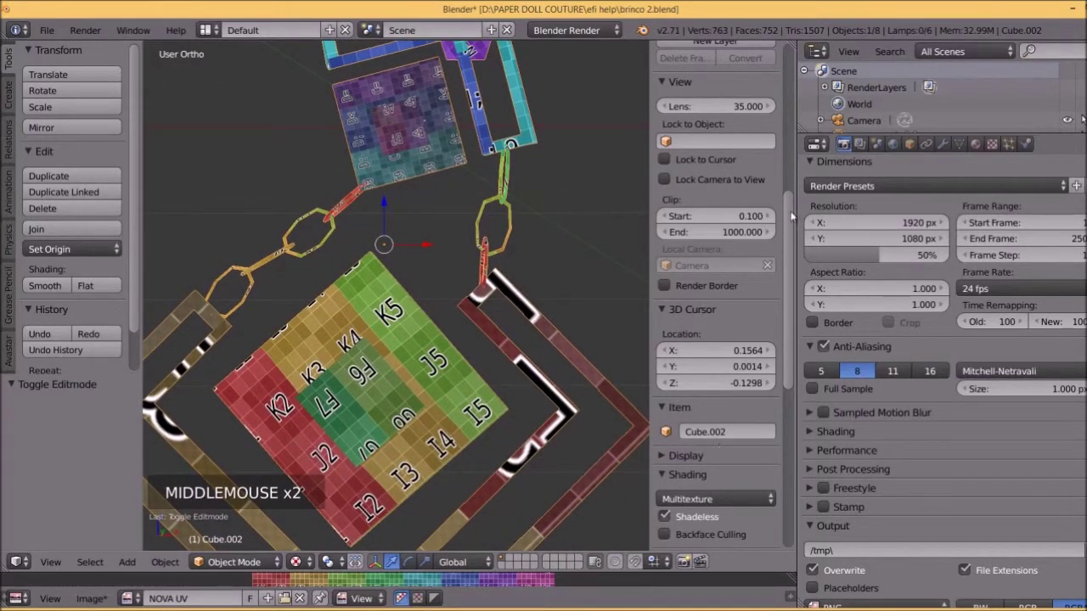
Bake the earring's Full Render texture with a 16 px margin into the NOVA UV image and enlarge the image editor to show it whole.
left_click(828, 259)
scroll(874, 365, "down", 7)
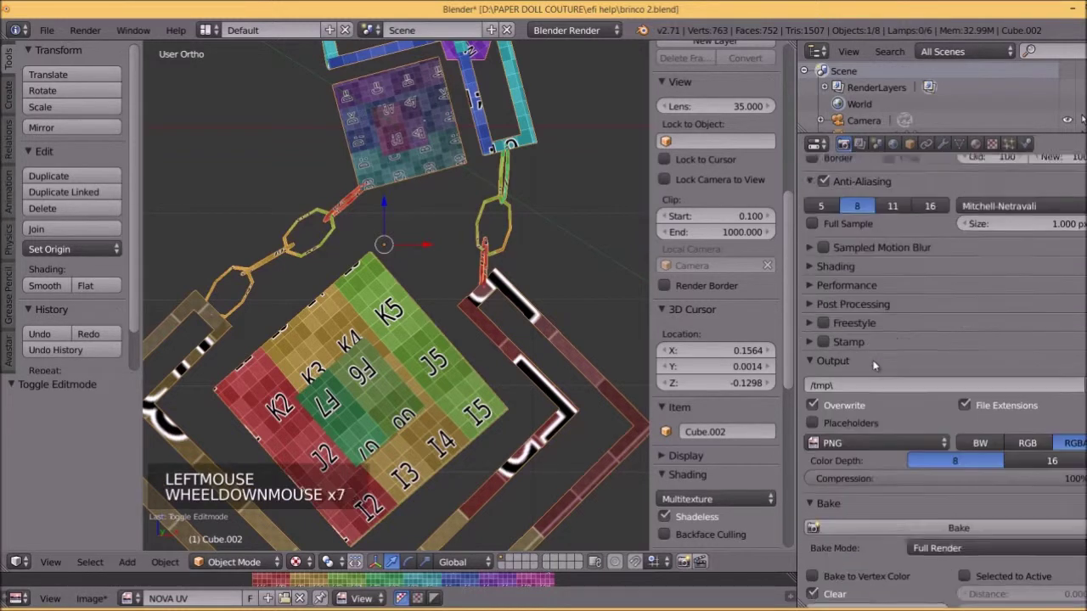
scroll(875, 365, "down", 7)
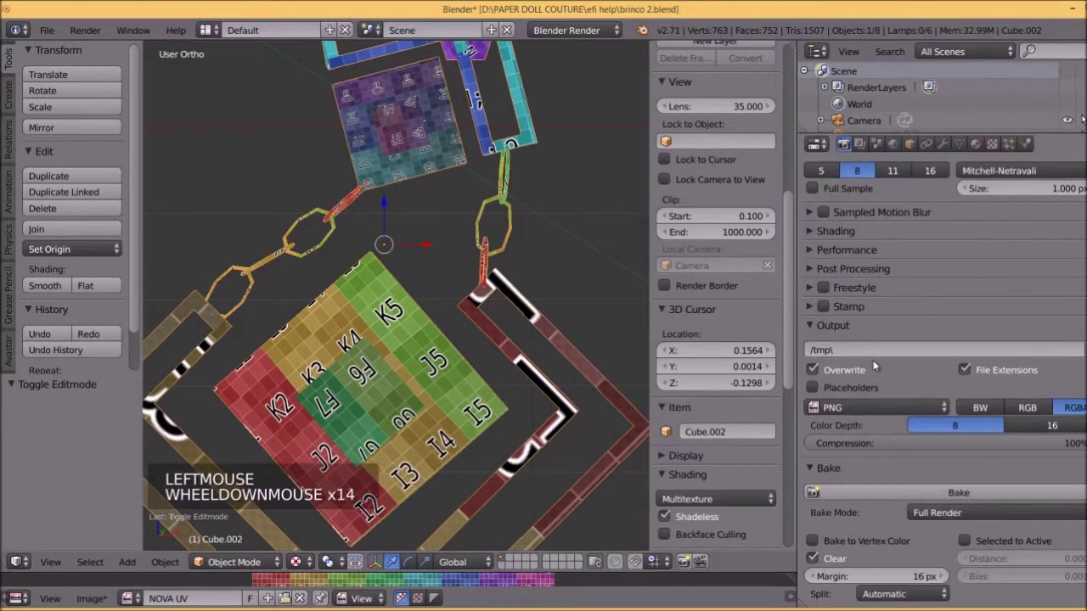
left_click(959, 494)
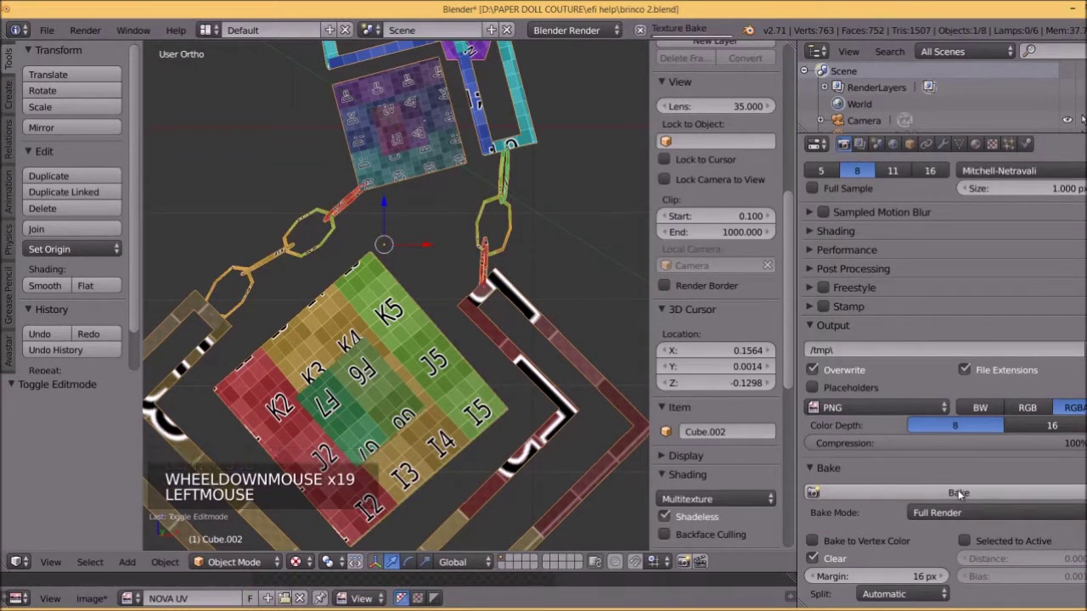
left_click_drag(266, 583, 632, 357)
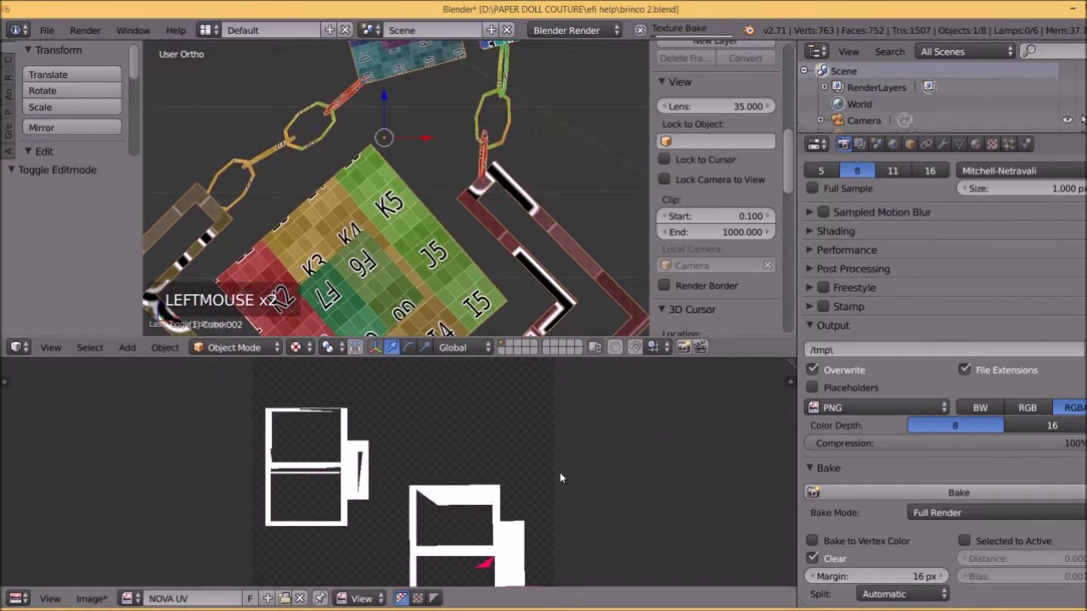
scroll(559, 473, "down", 1)
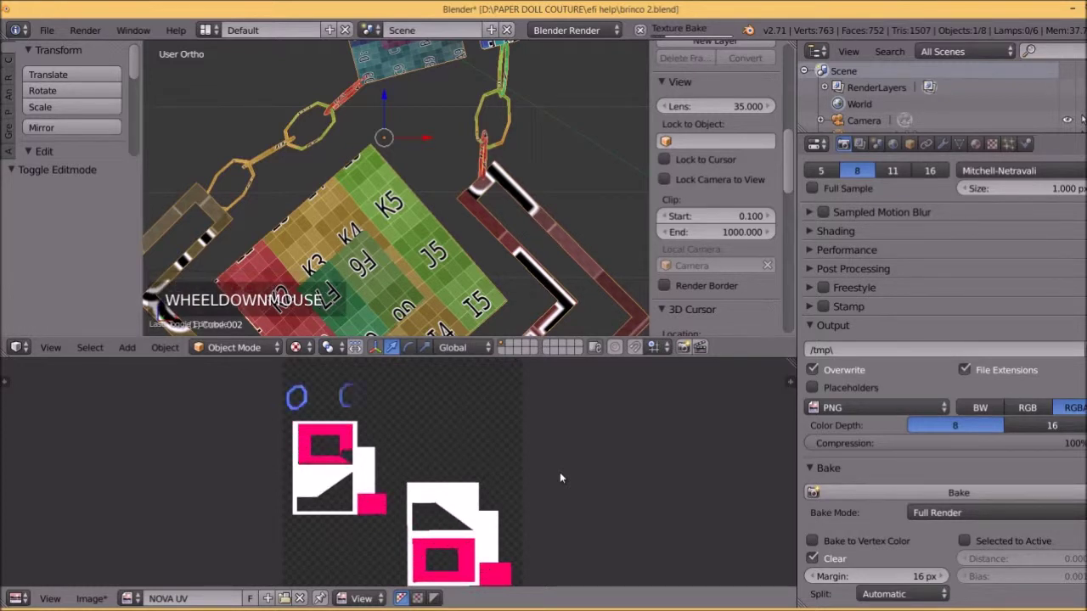
scroll(560, 476, "down", 1)
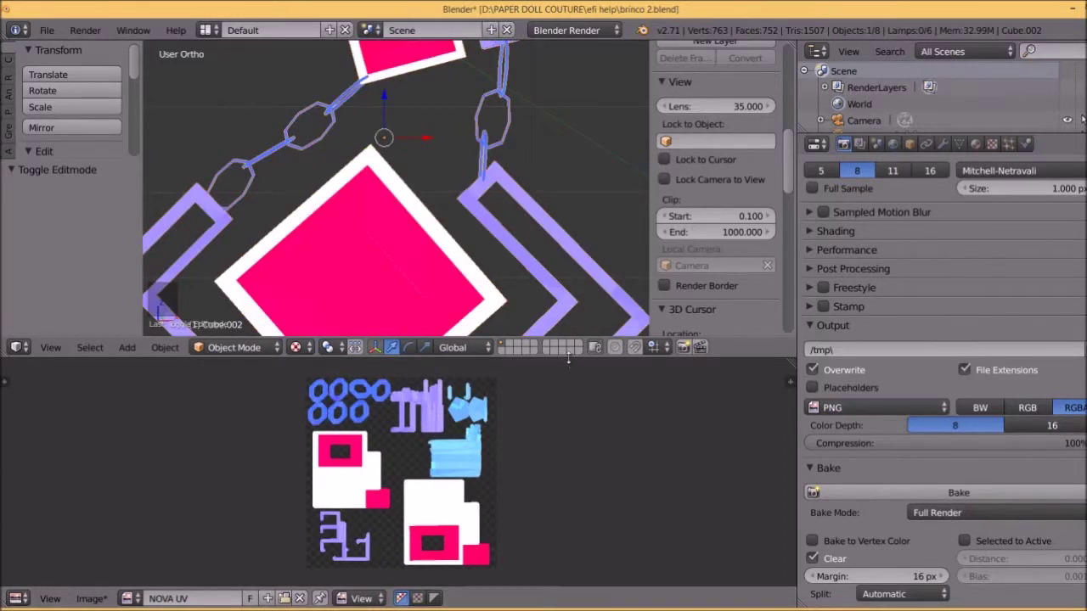
Enlarge the 3D view and examine the baked colours across the whole earring.
left_click_drag(570, 361, 544, 540)
scroll(533, 478, "down", 3)
middle_click_drag(499, 419, 430, 405)
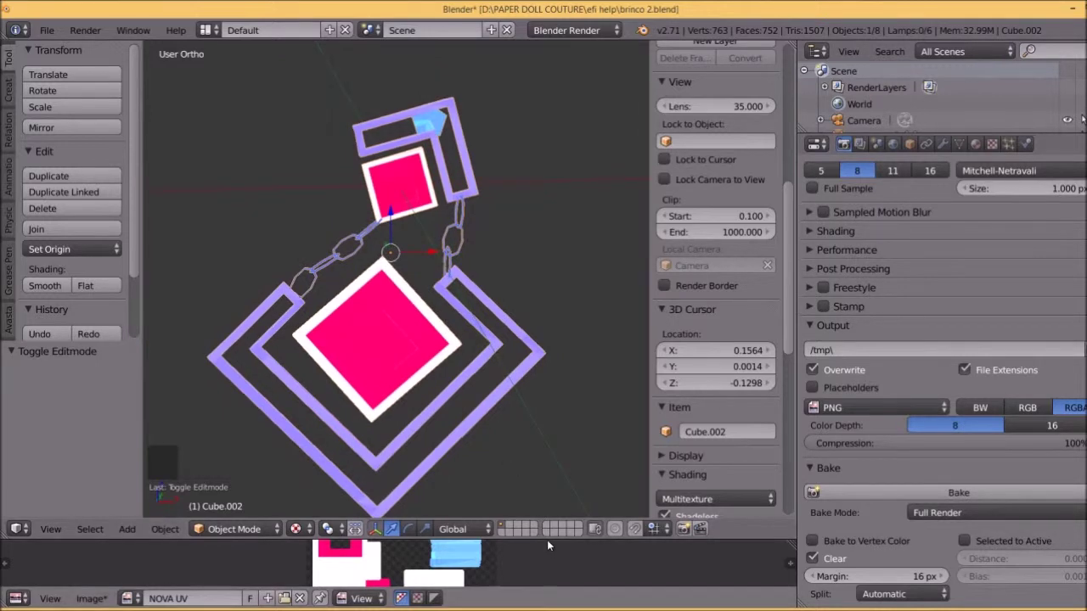
Enlarge the image editor and examine the baked NOVA UV texture islands up close.
left_click_drag(548, 538, 556, 297)
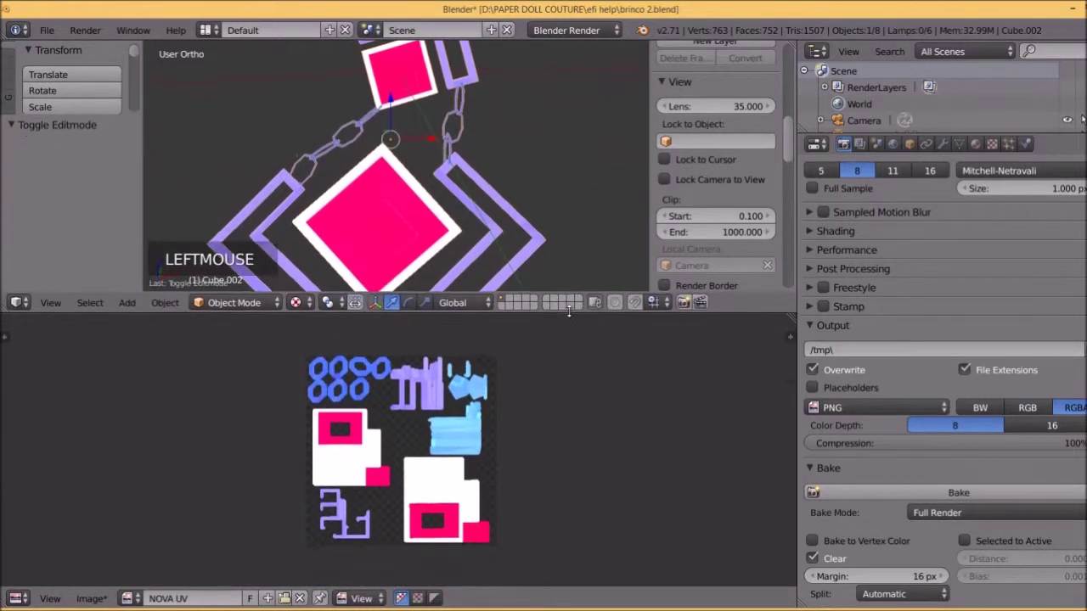
scroll(550, 443, "up", 3)
scroll(596, 323, "down", 1)
left_click_drag(594, 308, 577, 198)
scroll(568, 371, "up", 2)
scroll(569, 373, "down", 2)
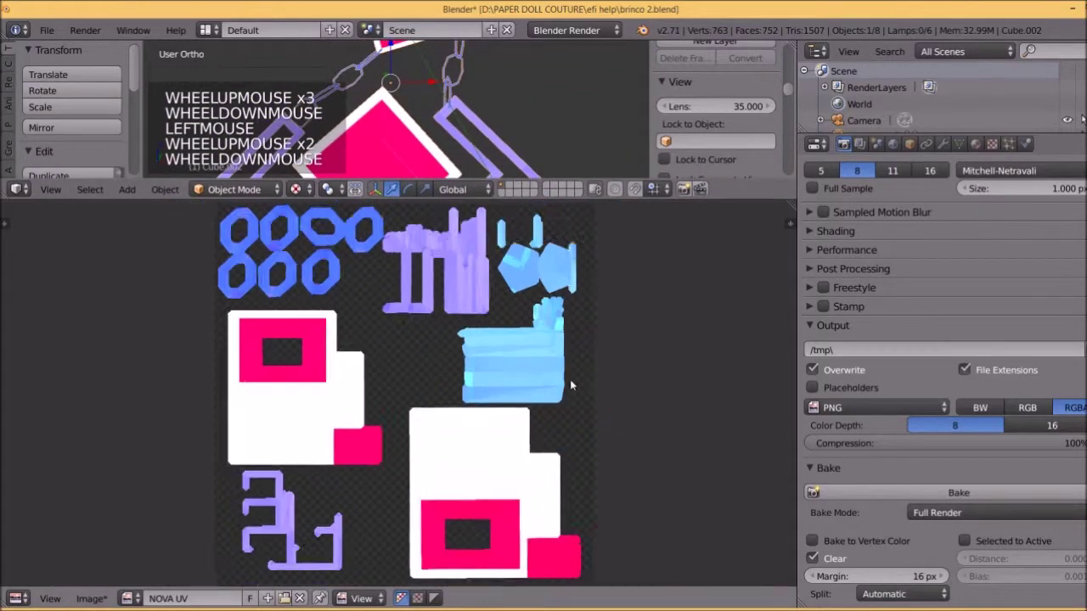
Switch the earring to Edit Mode and select the whole mesh to compare its UV layout with the baked image.
key("Tab")
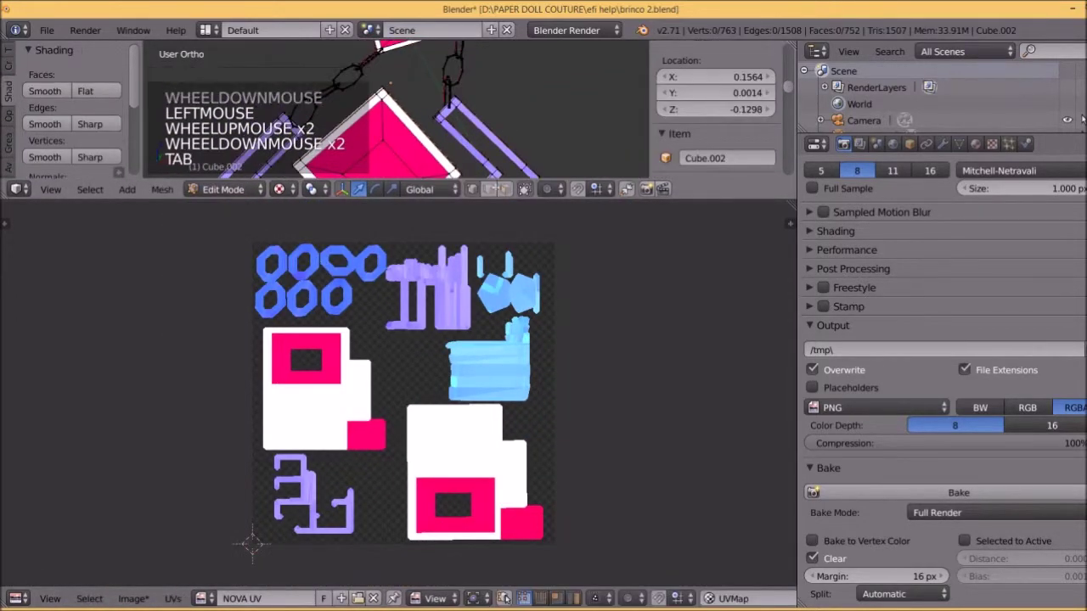
key("a")
key("a")
key("a")
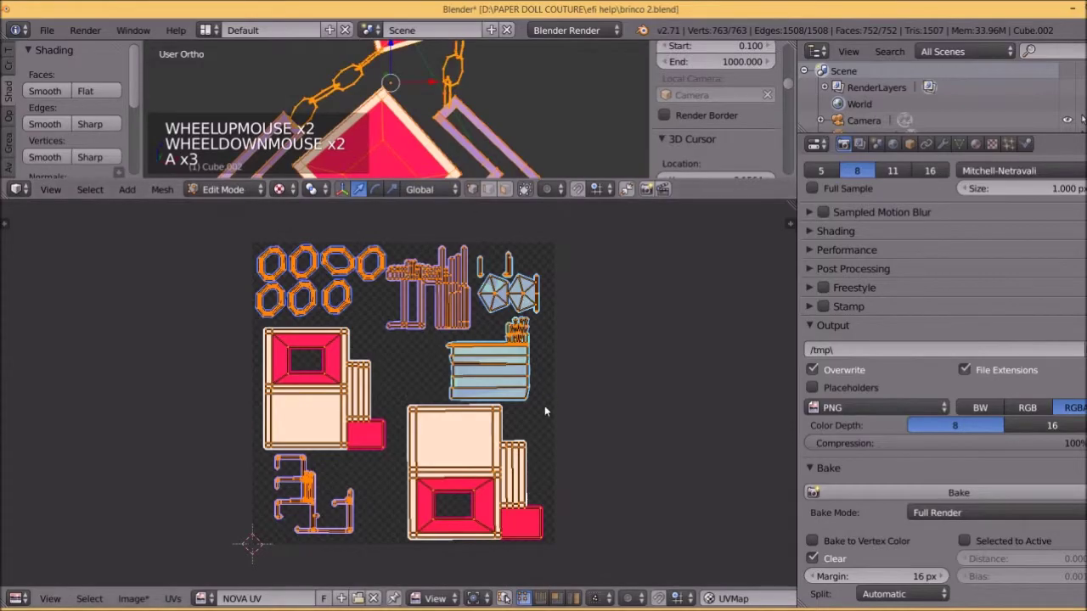
scroll(544, 405, "up", 2)
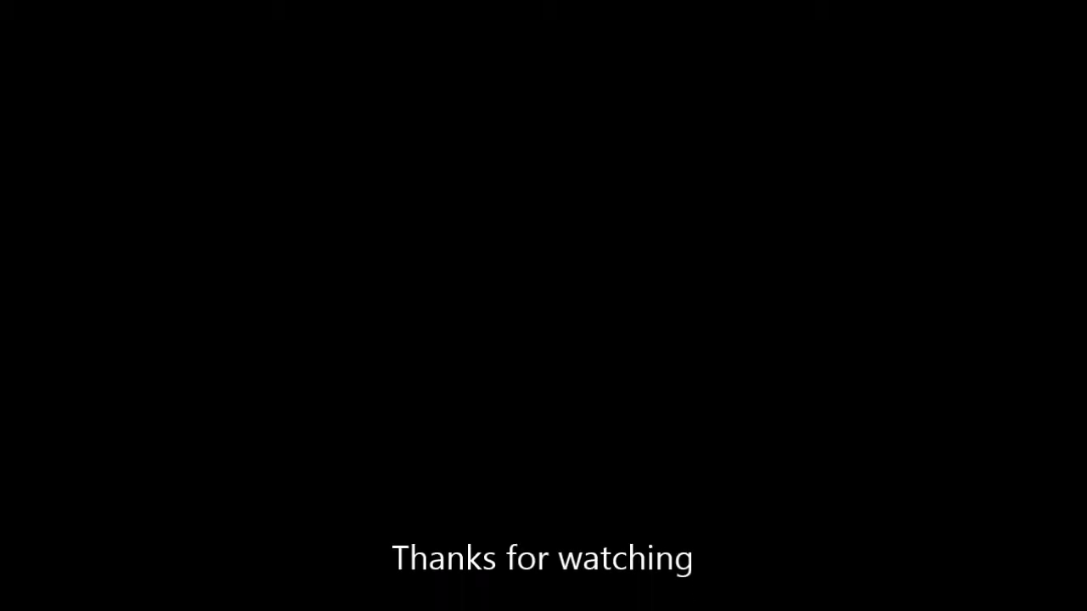